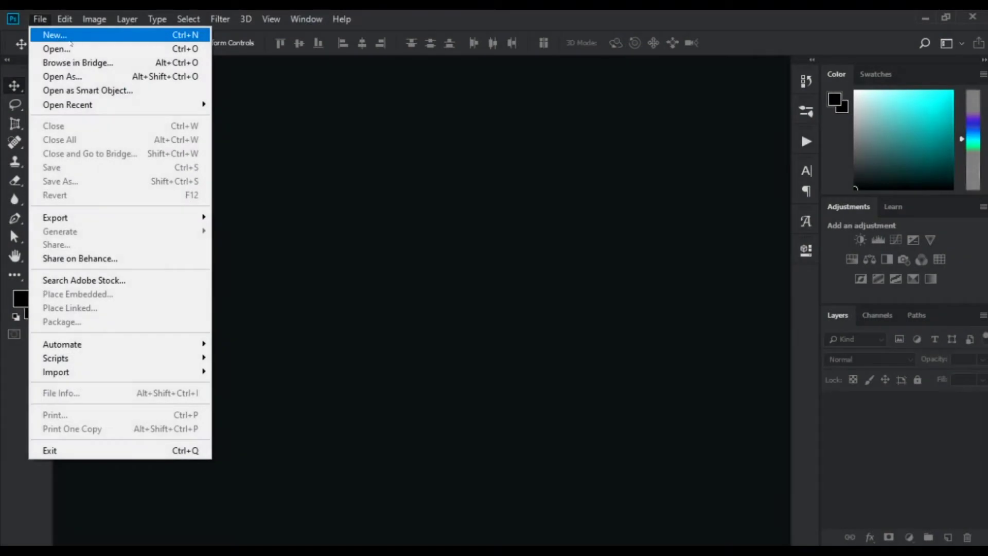
Step: Create a white 2500 × 2500 px RGB document at 80 pixels/inch named "post 1"
click(61, 36)
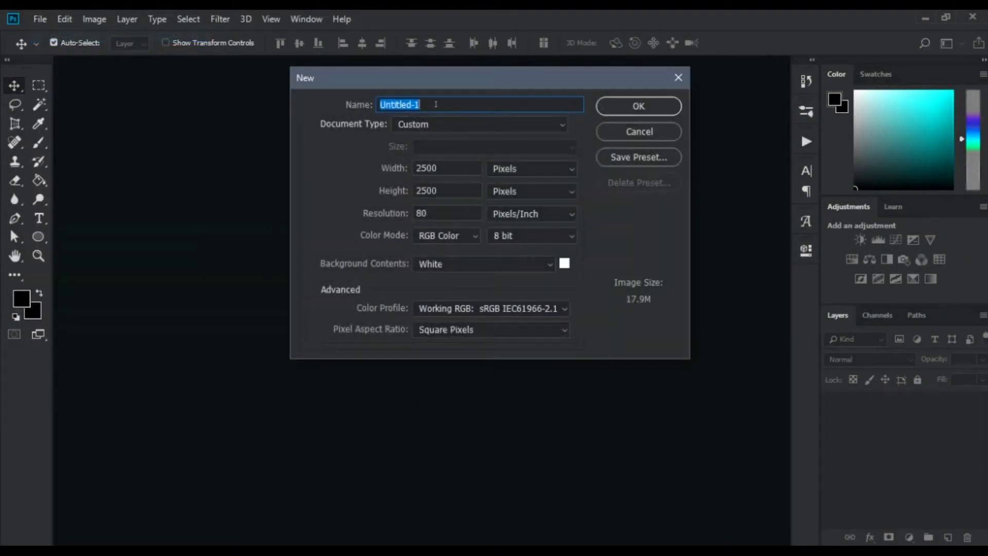
text(post 1)
click(639, 105)
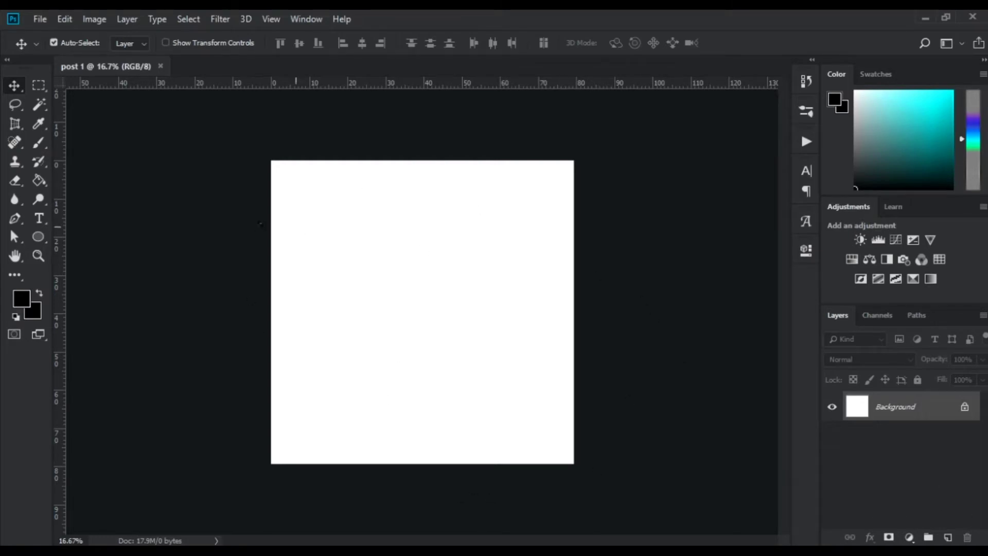
Step: Add an empty layer above the background and bring up the brush presets for the Brush tool
click(947, 536)
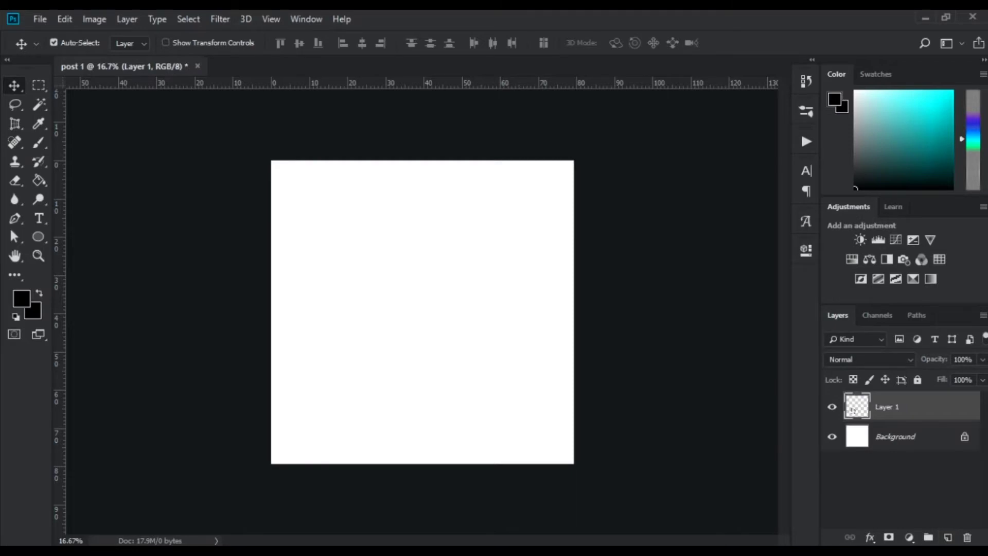
click(38, 142)
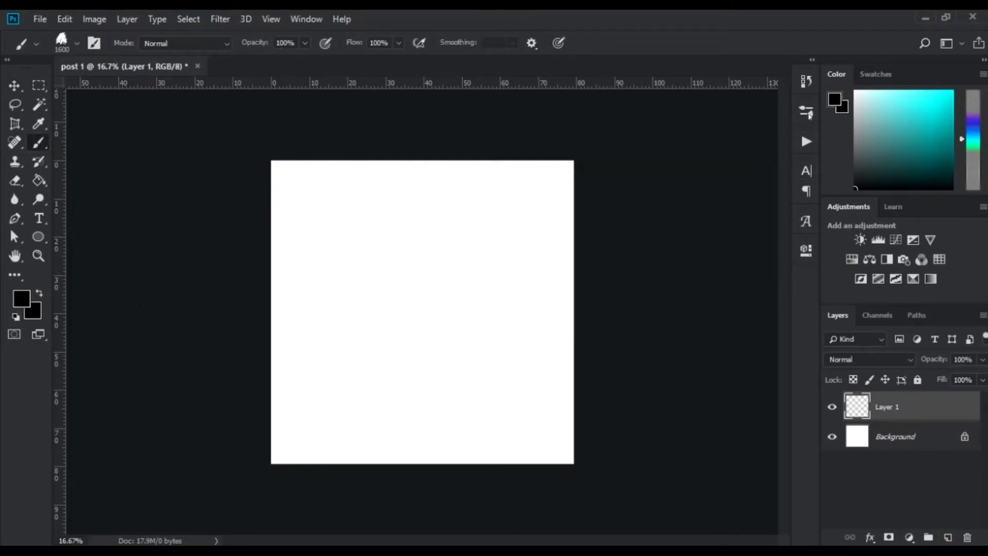
click(806, 111)
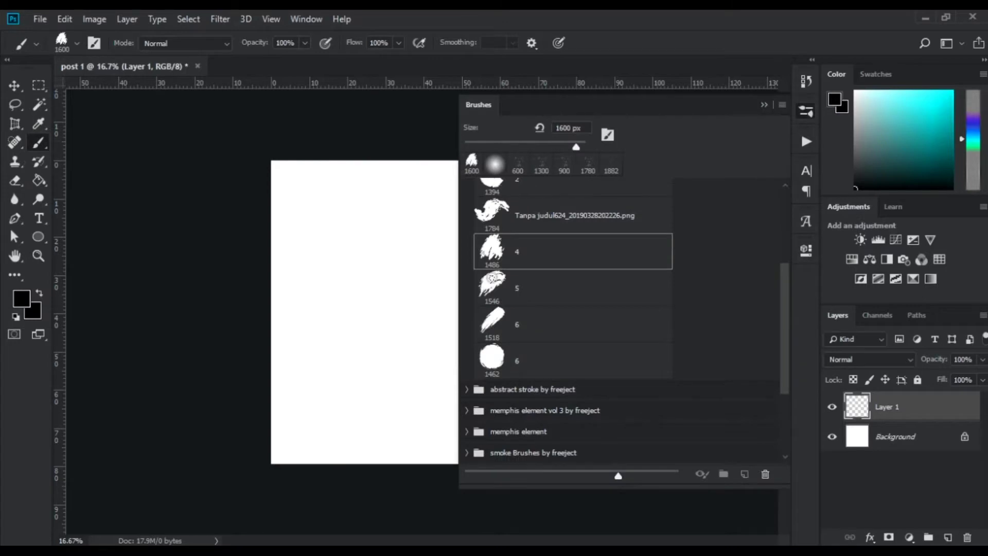
Step: Try out brush 4 and the round brush 6 from the "ink stoke brush by freeject" set
click(492, 283)
click(493, 250)
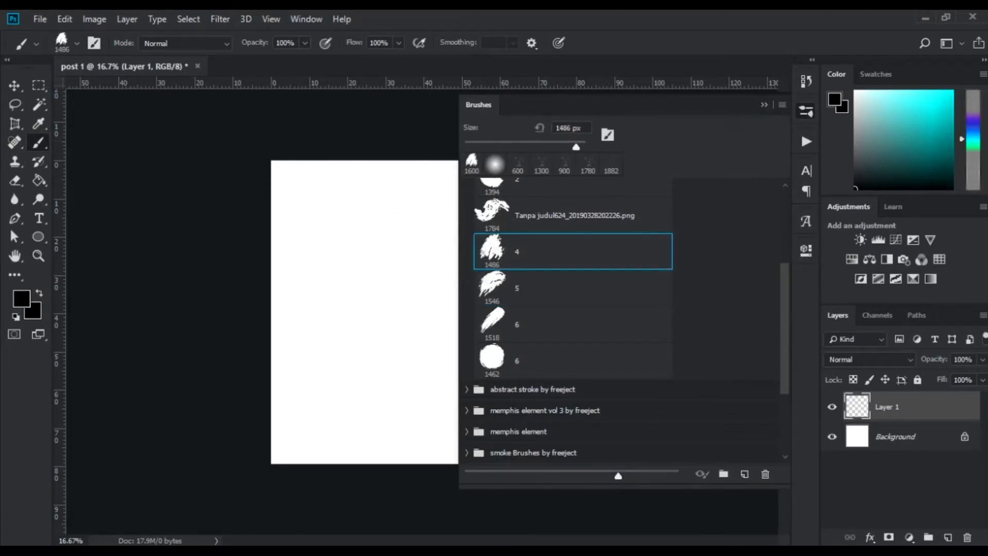
click(492, 358)
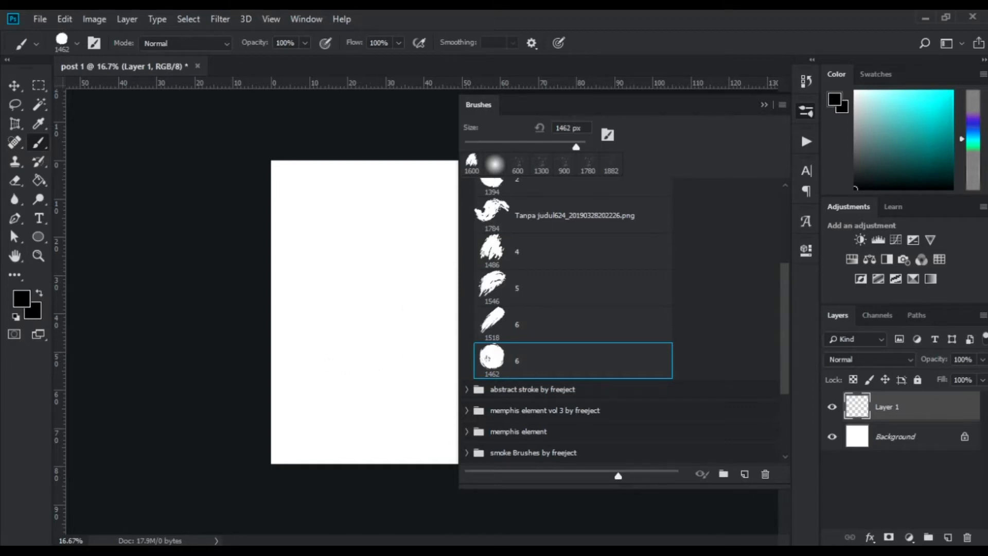
scroll(785, 328, up, 3)
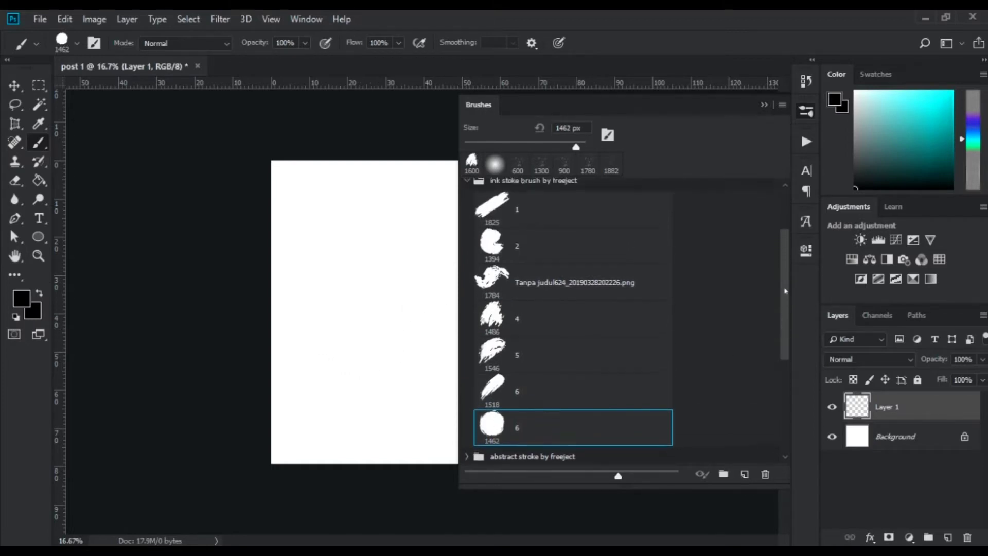
scroll(783, 330, down, 2)
scroll(783, 330, down, 4)
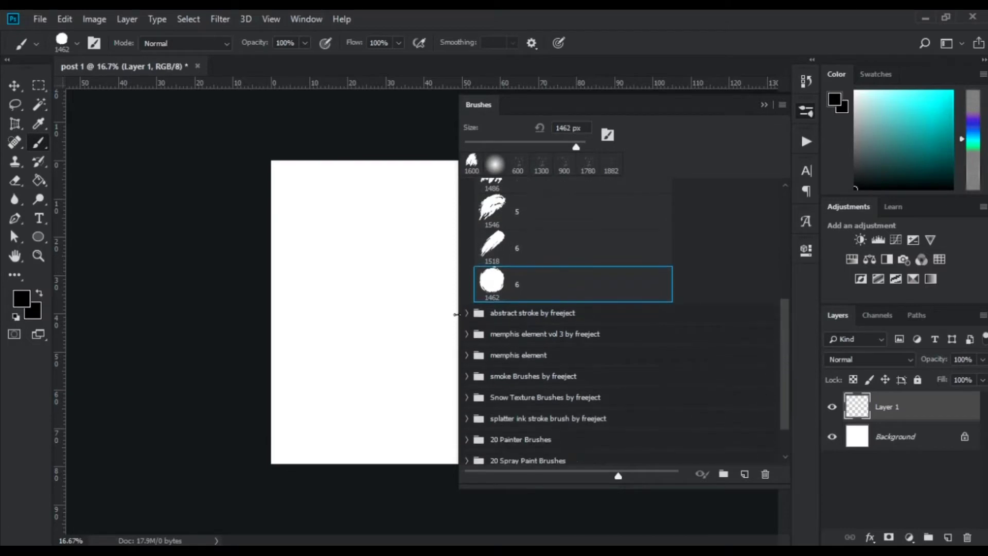
Step: Try out the first two "elipse 1.png" brushes from the "abstract stroke by freeject" set
click(467, 313)
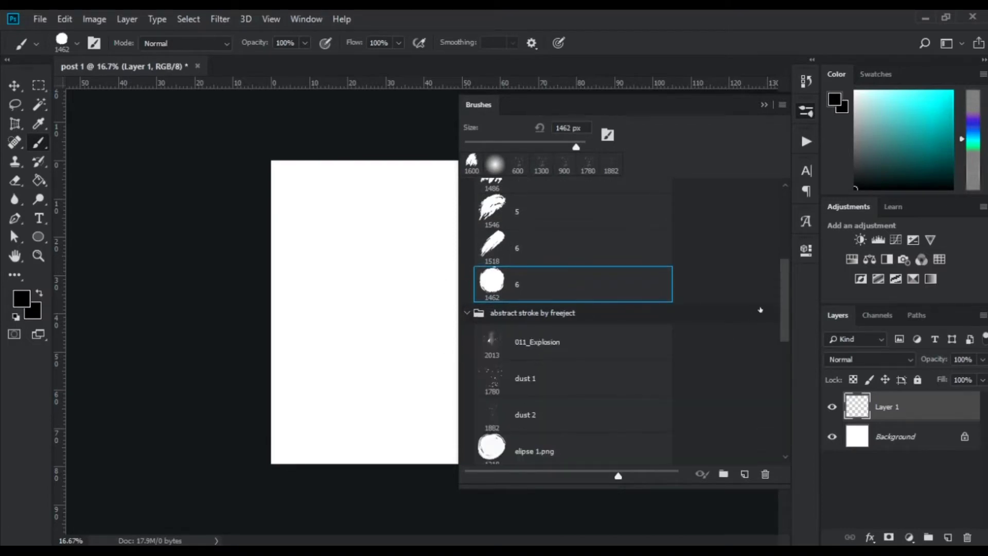
drag(785, 306, 783, 351)
click(535, 296)
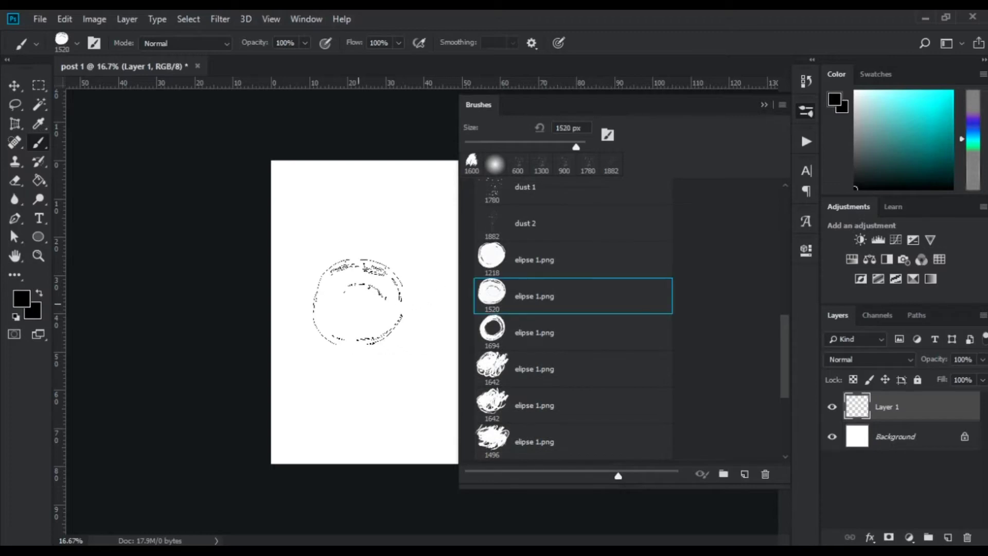
key(comma)
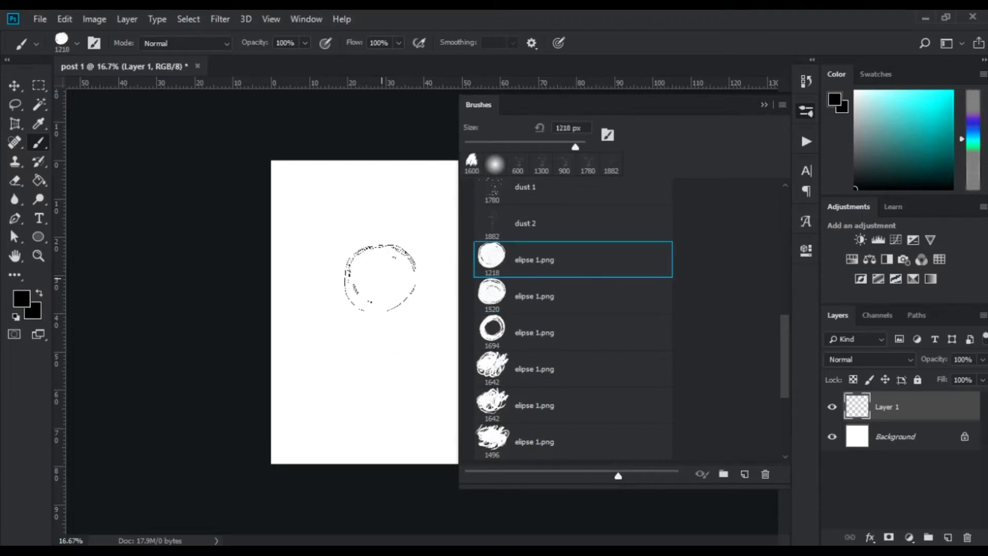
drag(781, 322, 779, 288)
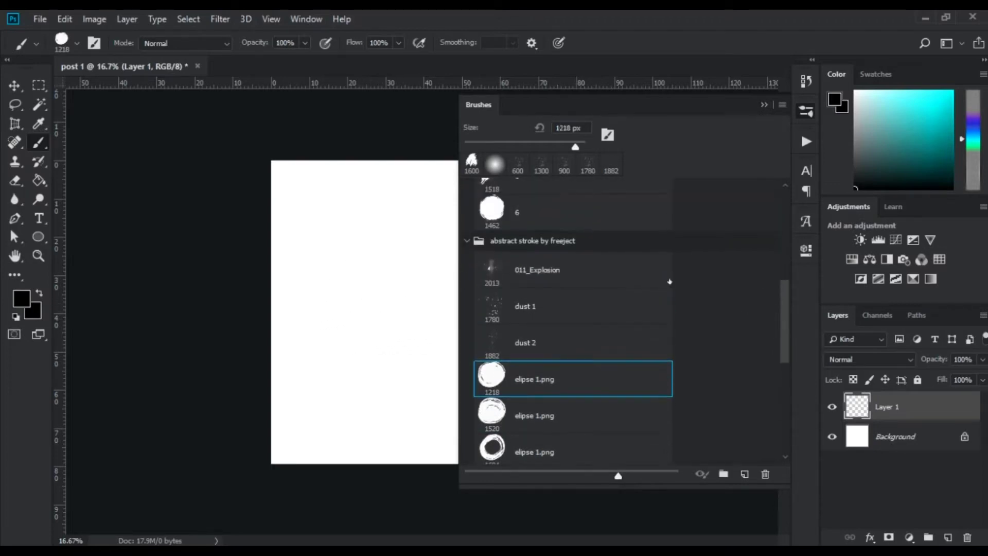
click(467, 242)
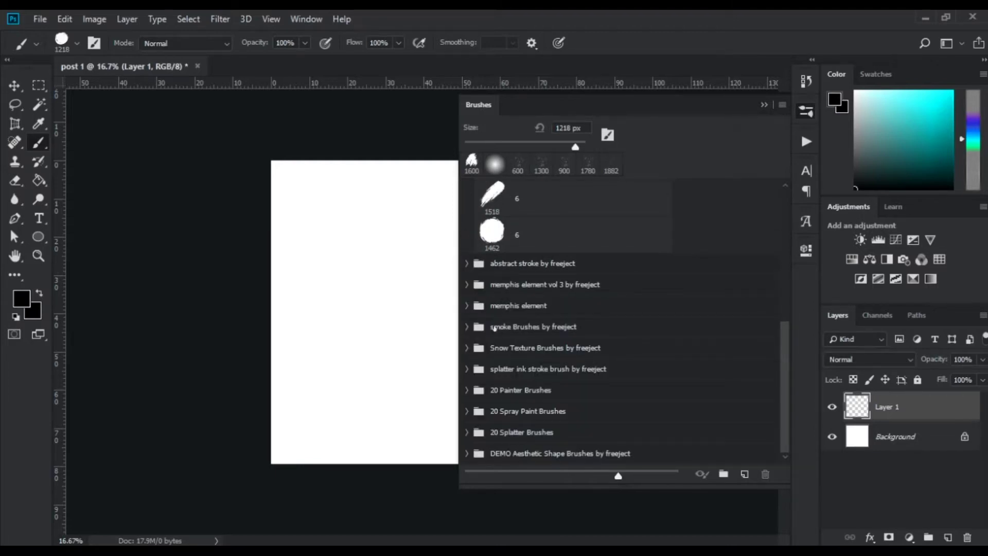
Step: Look through the smoke, Snow Texture and 20 Painter brush sets for a suitable stroke shape
click(468, 326)
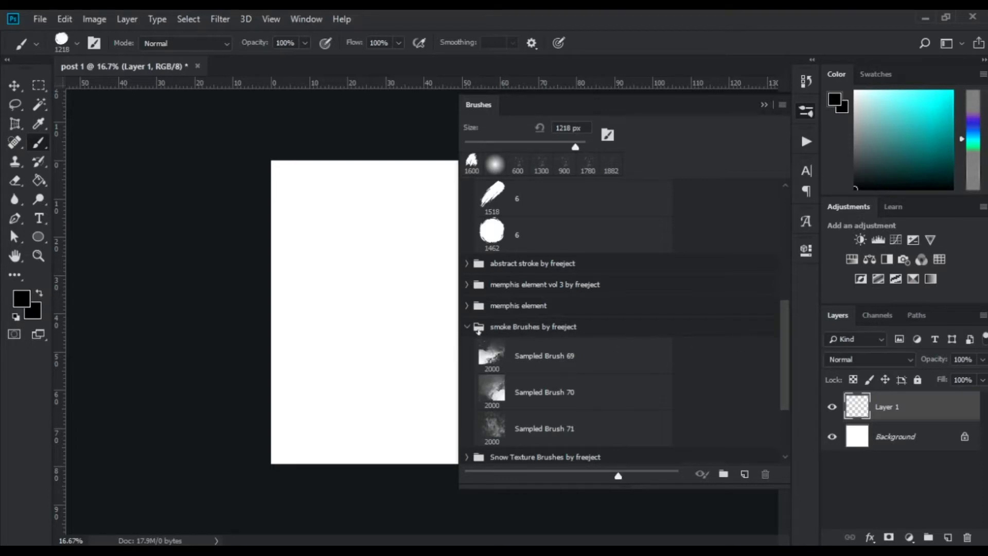
click(467, 327)
click(468, 348)
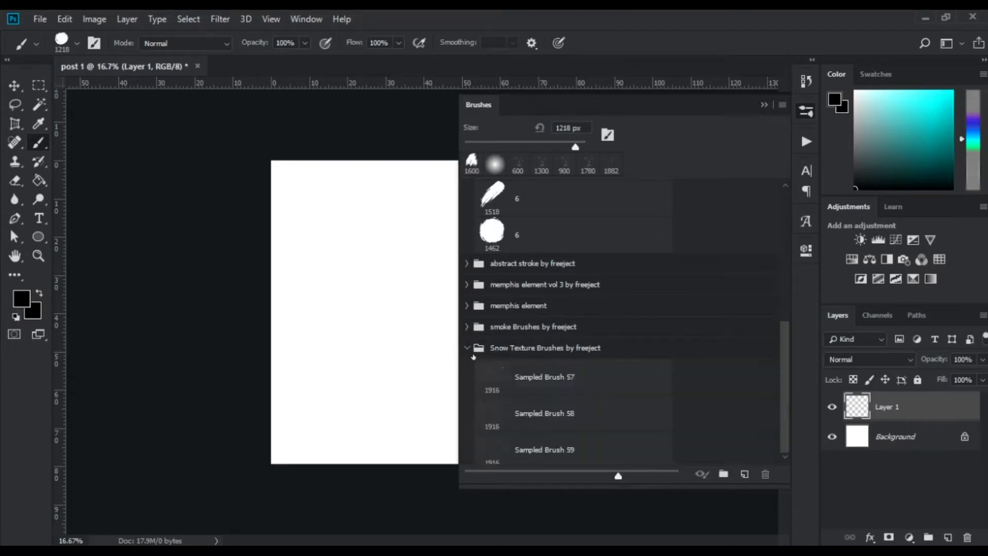
scroll(769, 342, down, 3)
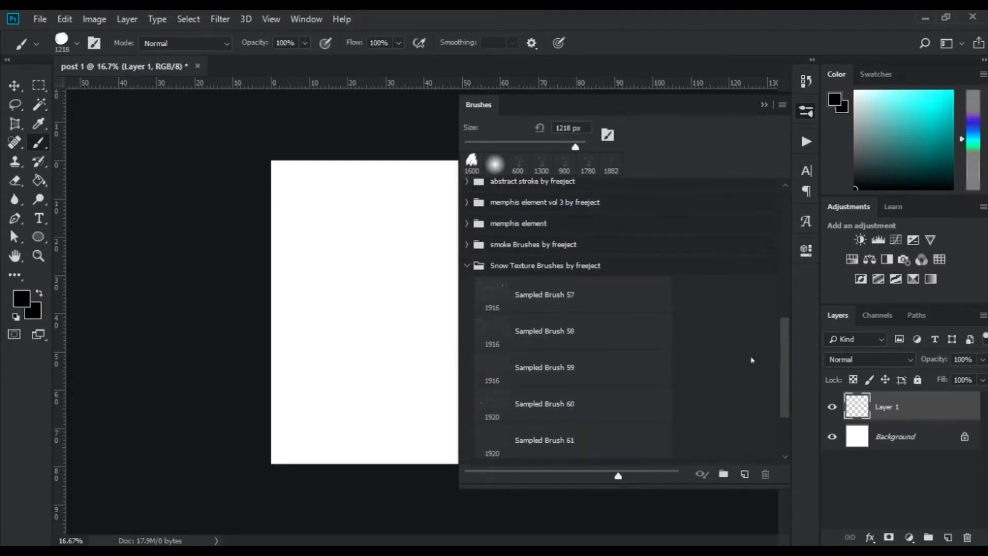
click(467, 266)
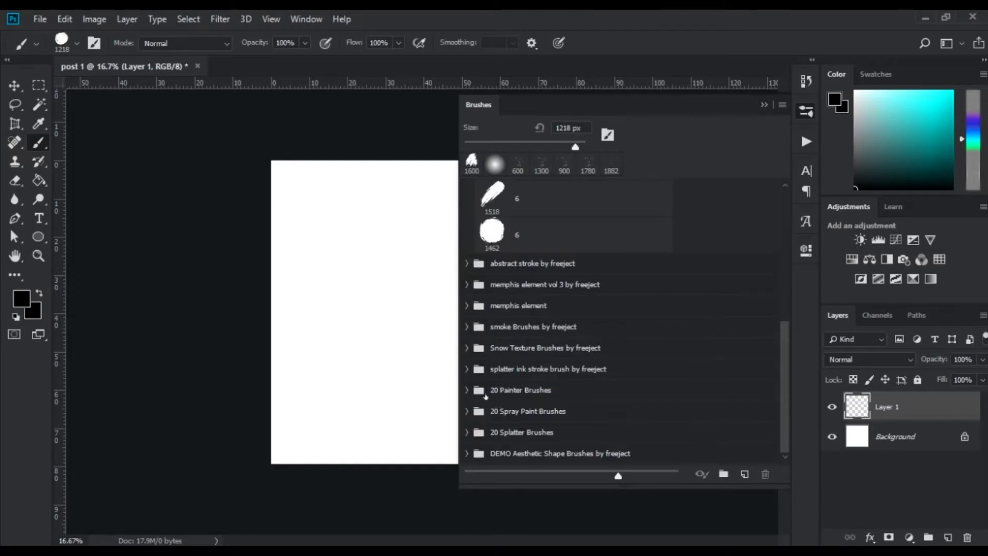
click(467, 391)
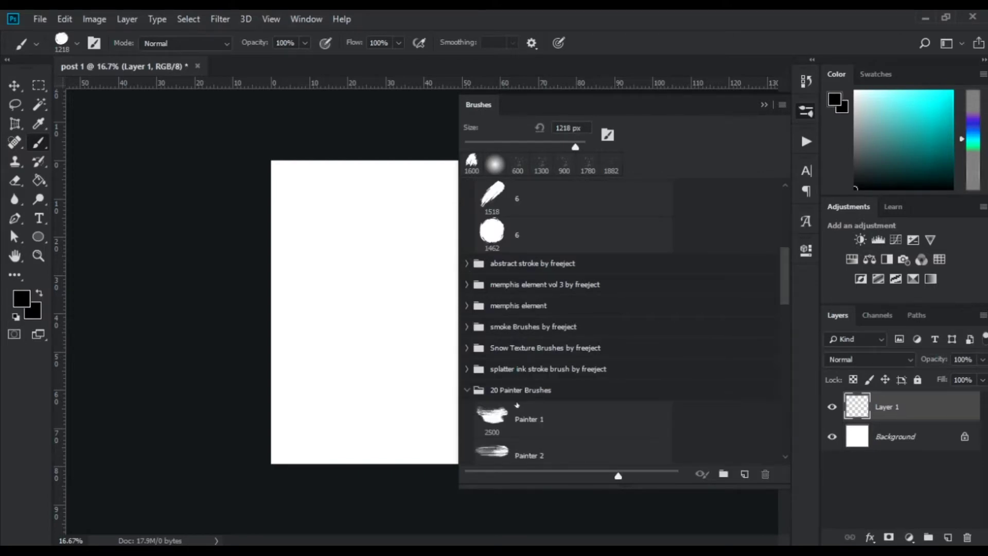
scroll(784, 339, down, 1)
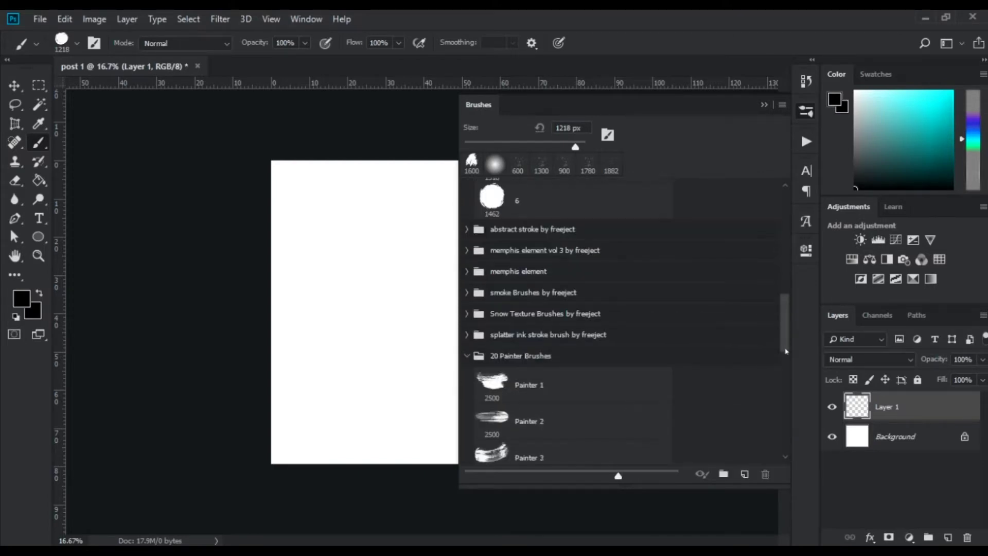
drag(785, 359, 786, 250)
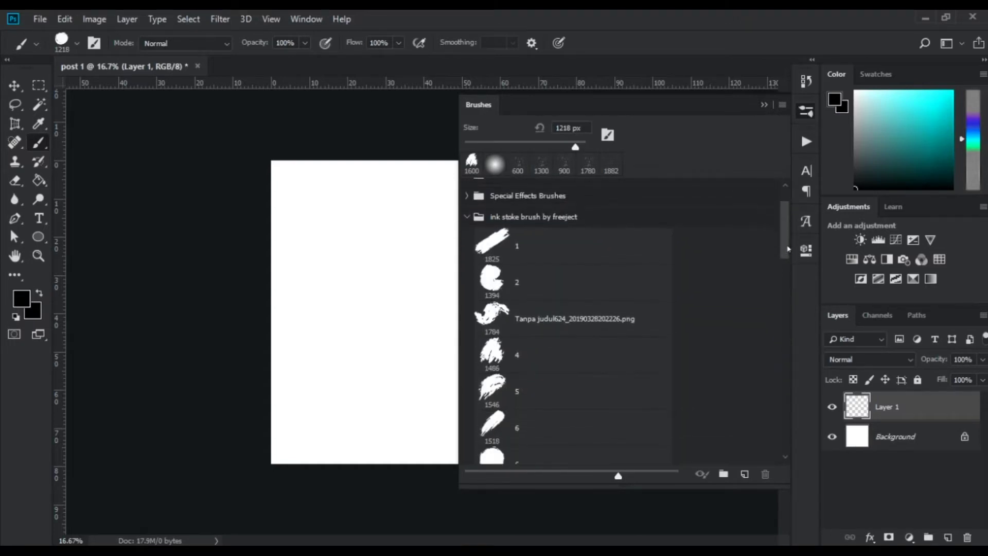
Step: Stamp brush 4 from the ink stoke set once in black at 2036 px near the middle of Layer 1
click(492, 282)
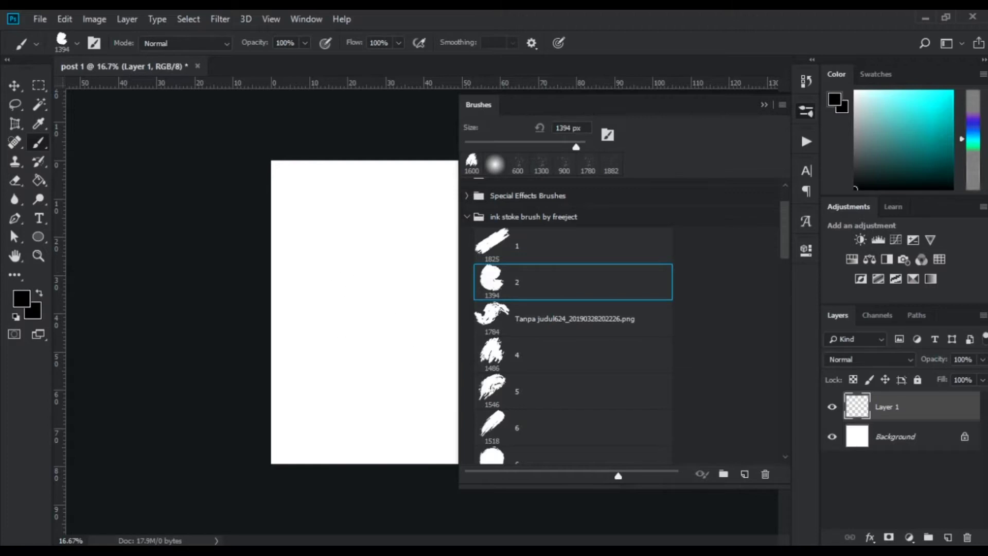
click(478, 361)
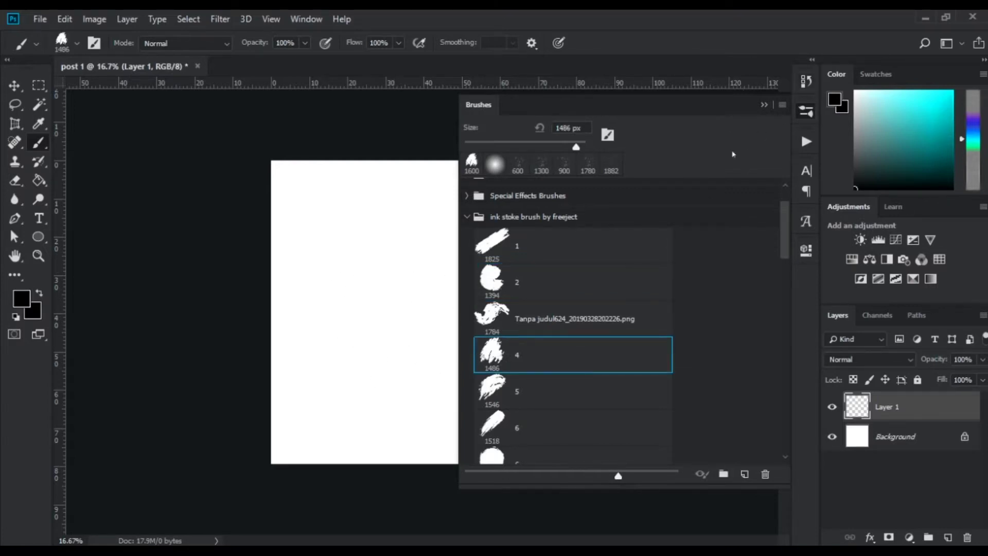
drag(576, 148, 576, 147)
click(764, 105)
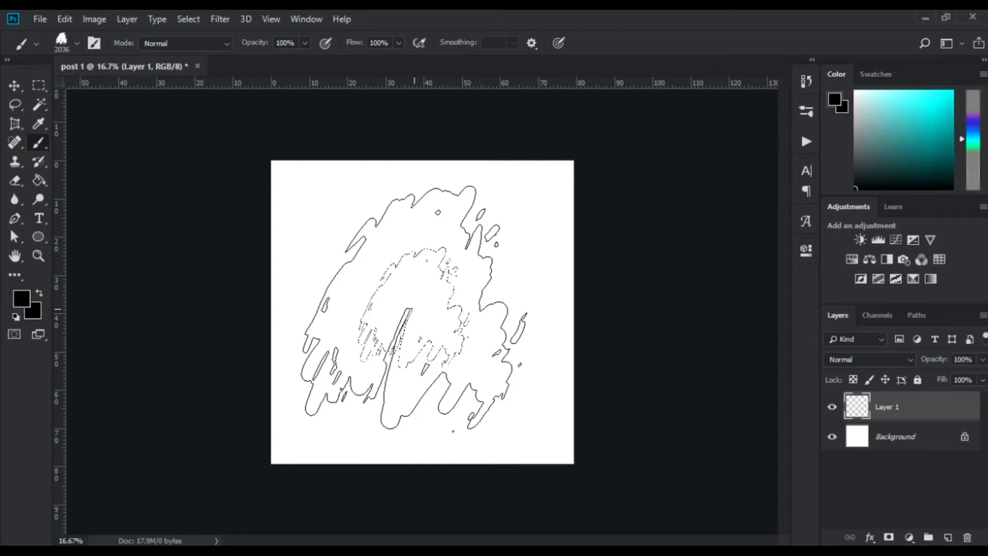
click(409, 308)
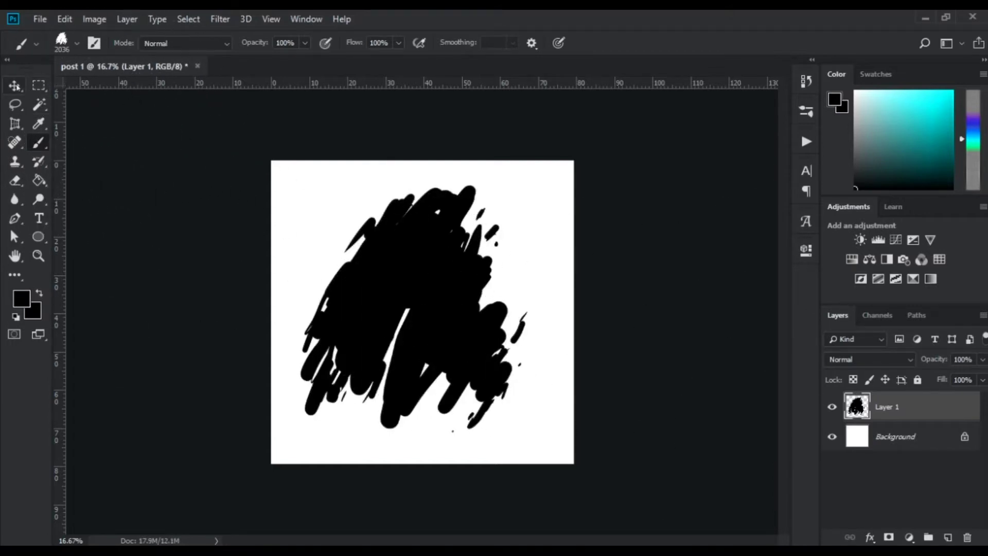
Step: Centre the black brush shape vertically and horizontally on the canvas, leaving nothing selected
key(v)
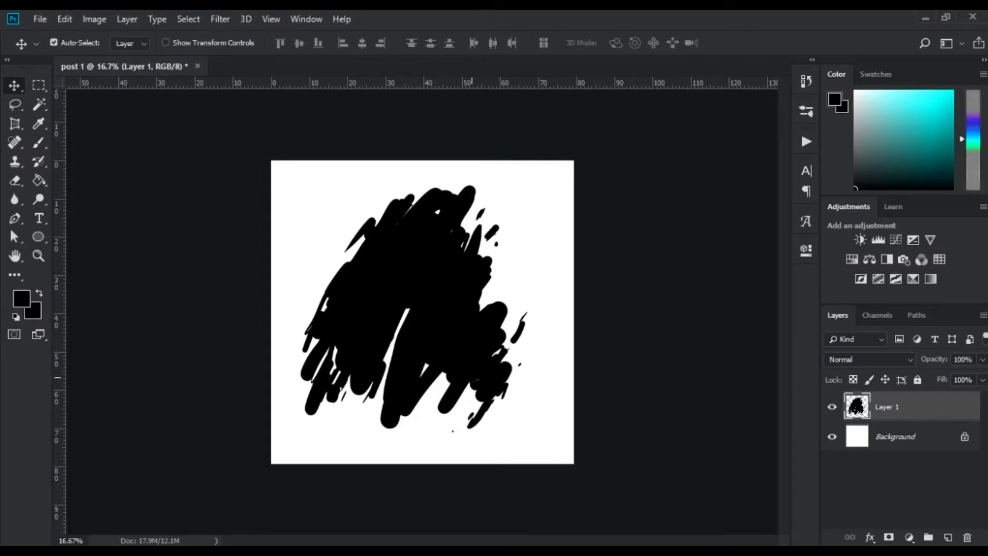
key(ctrl+t)
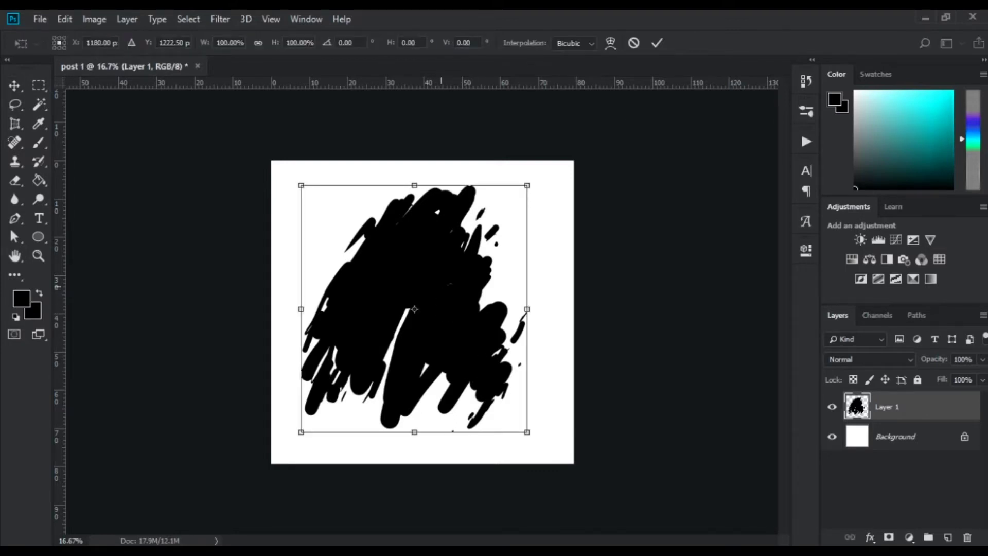
click(657, 43)
key(ctrl+a)
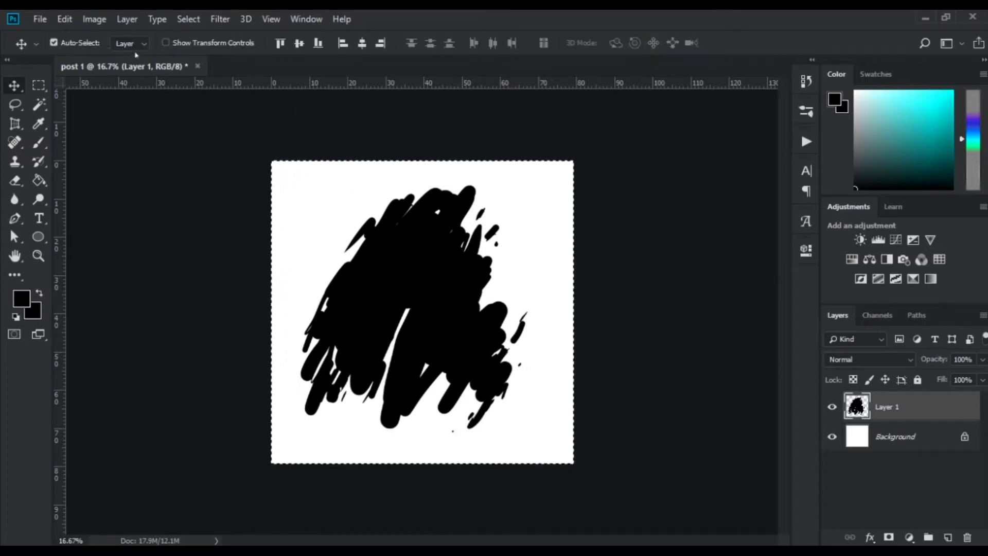
click(299, 42)
click(361, 43)
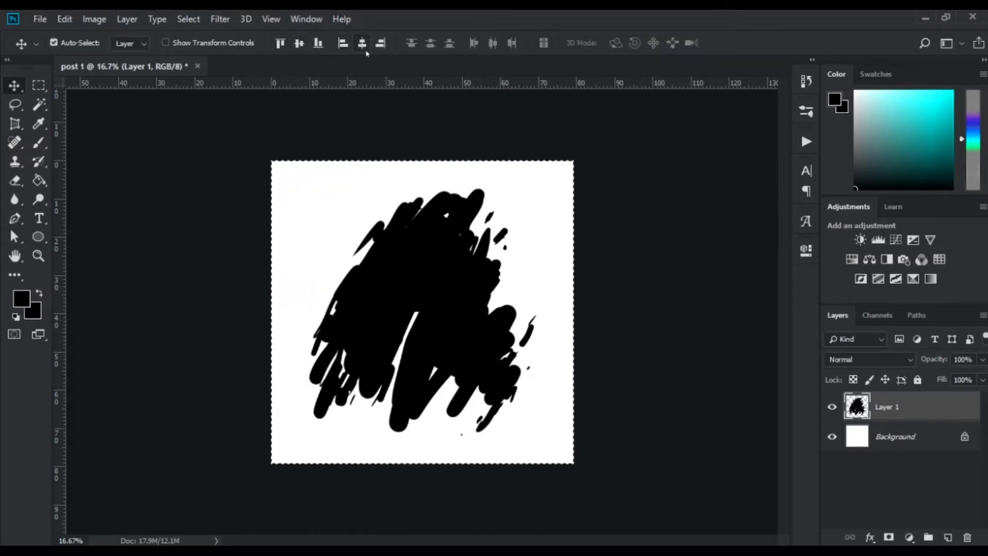
key(ctrl+d)
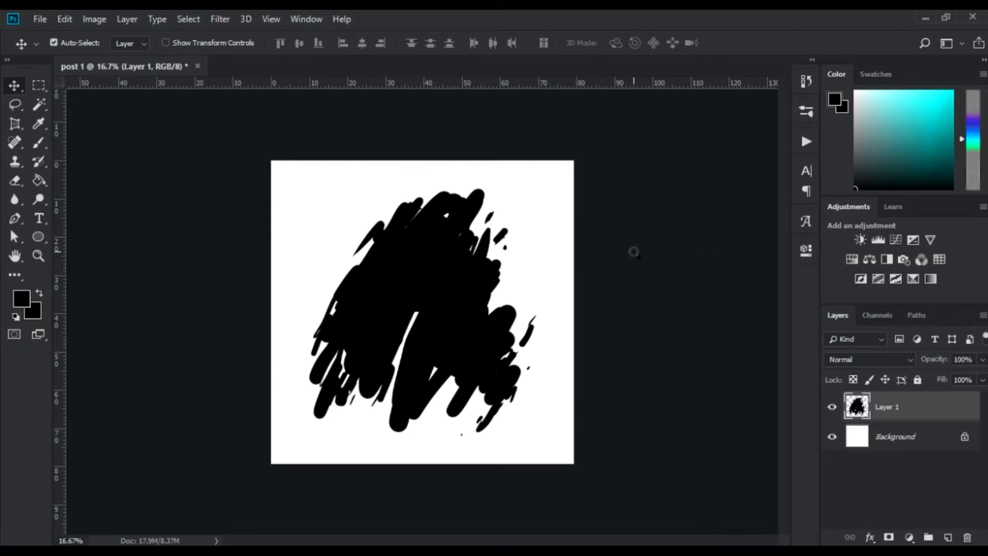
click(633, 251)
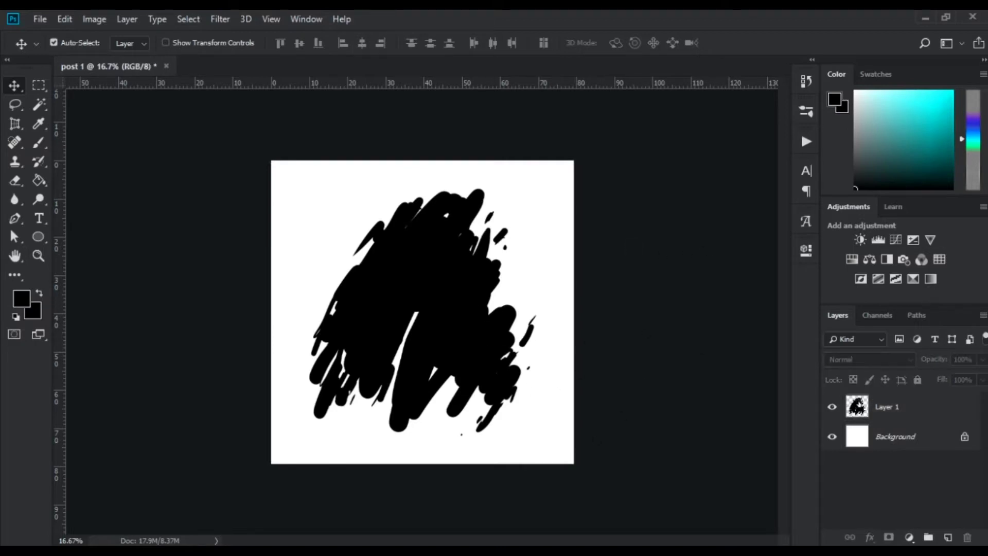
Step: Place the black-and-white portrait photo of the woman from the Downloads folder as an embedded image above the brush shape
click(41, 19)
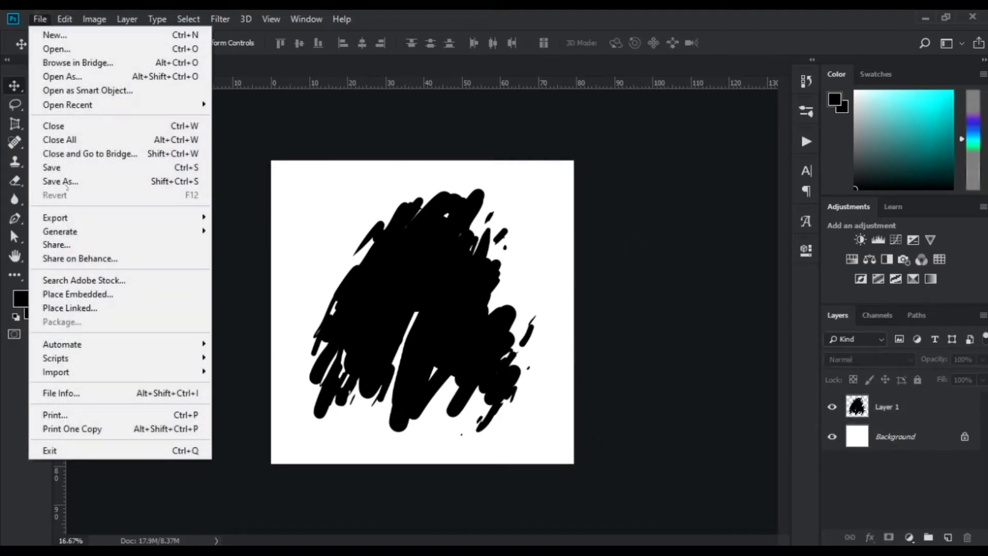
click(62, 294)
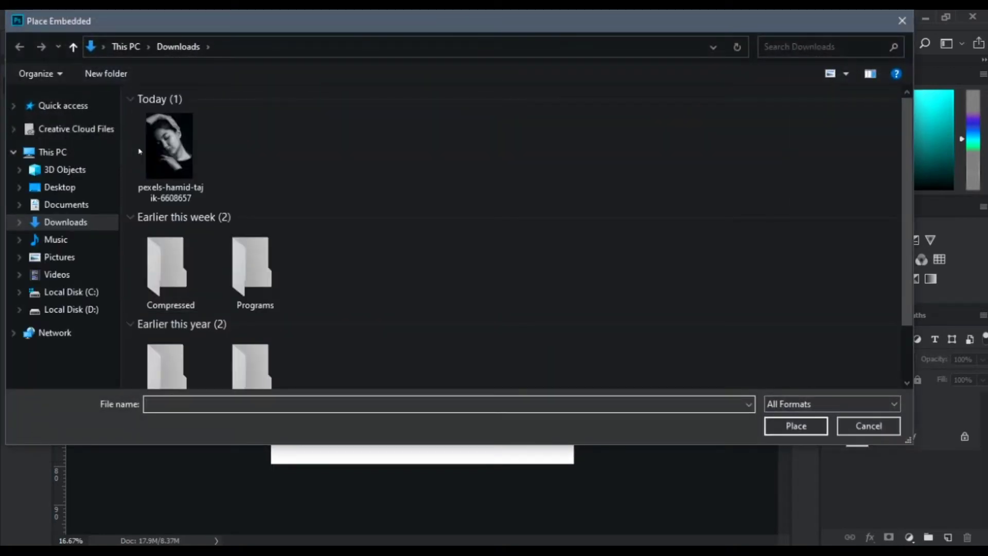
click(164, 149)
click(792, 426)
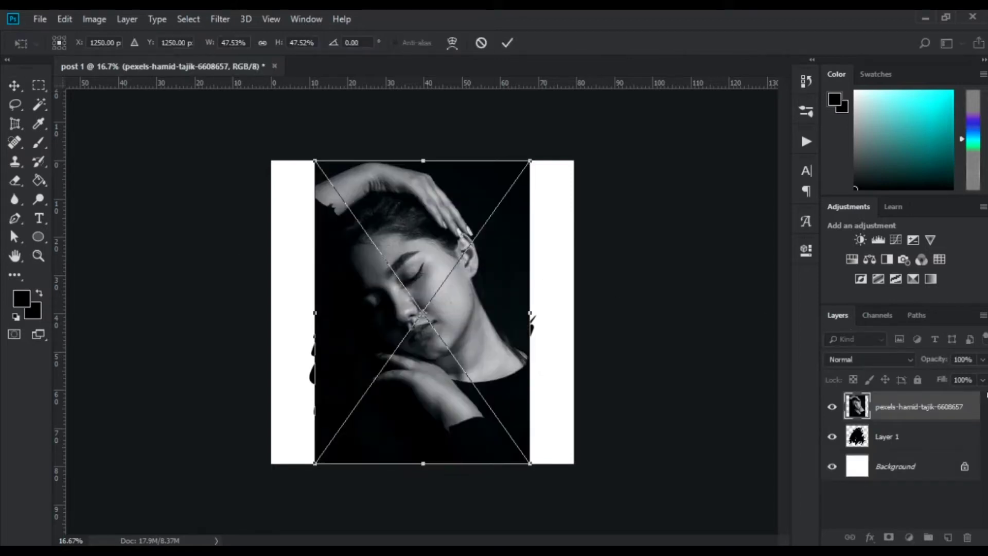
Step: Set the portrait photo's blend mode to Screen and fit it over the brush shape, rotated about 24.19° at about 45.5% scale
click(911, 359)
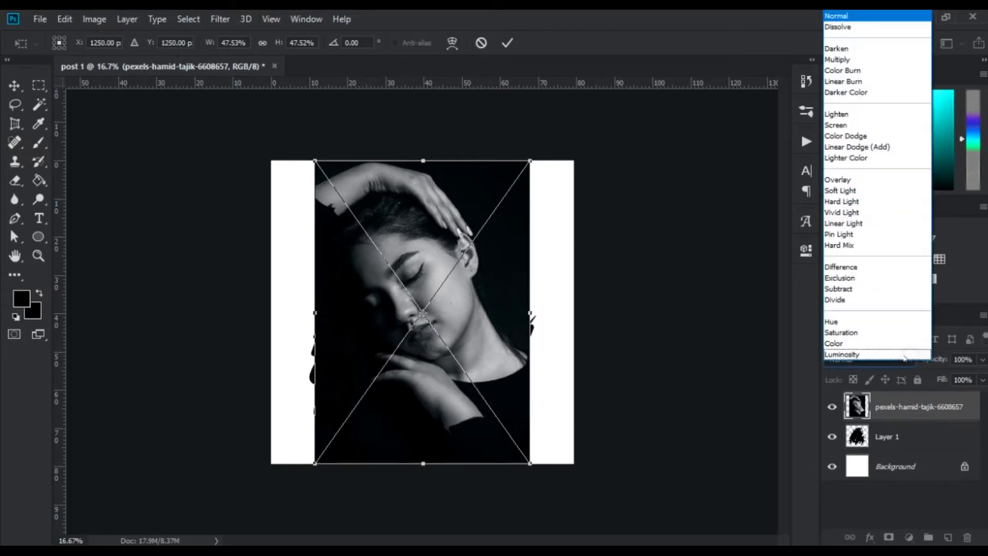
click(848, 125)
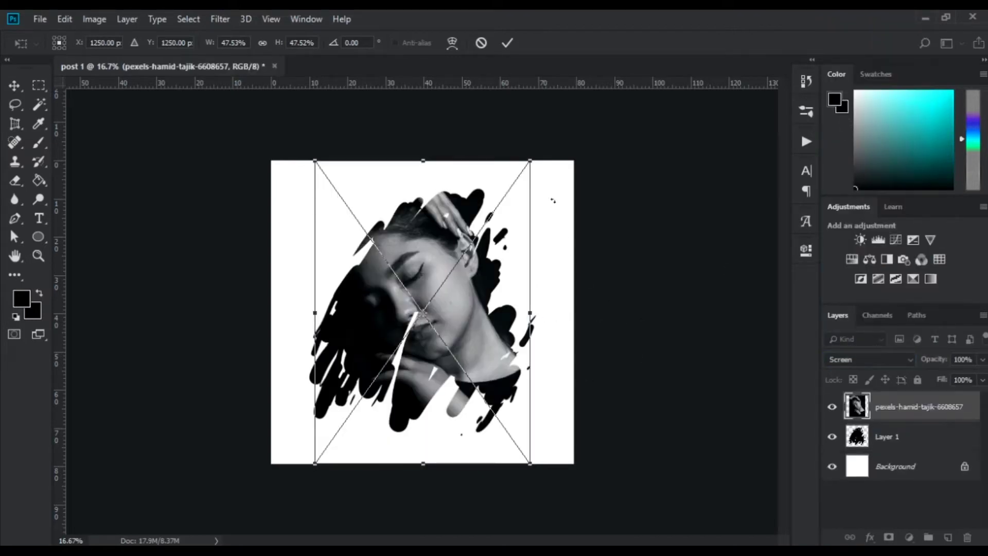
drag(541, 155, 575, 223)
drag(467, 330, 465, 361)
click(507, 43)
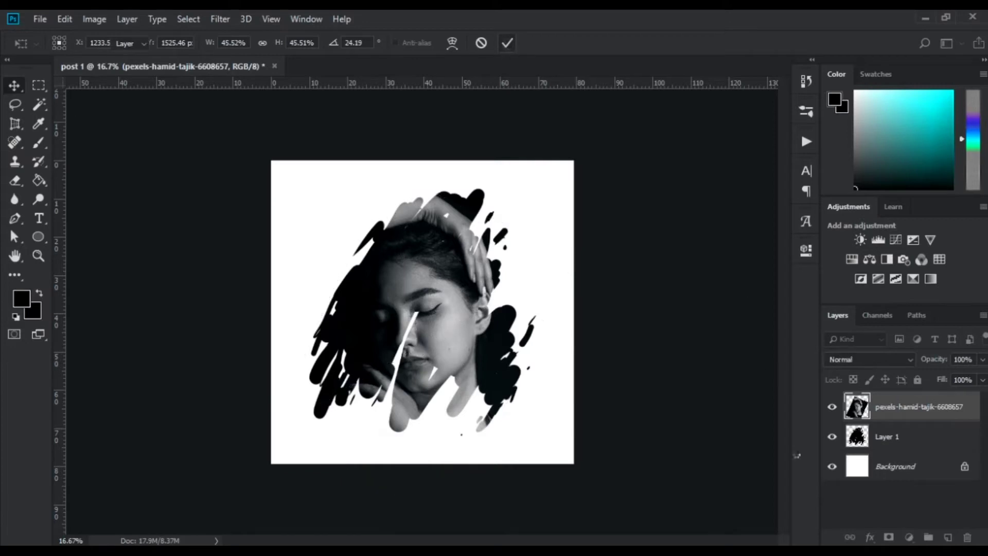
Step: Rotate the black brush shape on Layer 1 by about -13.26°
click(902, 441)
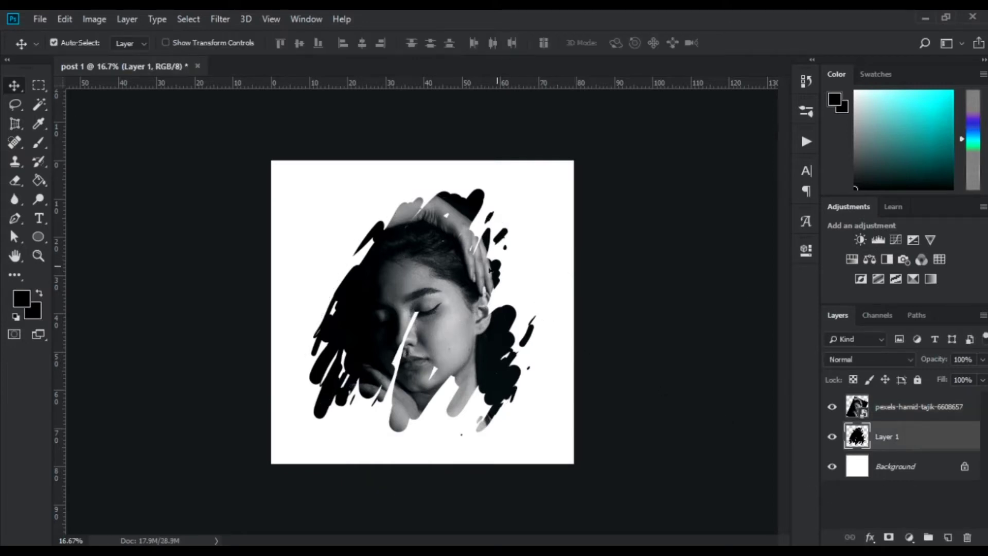
right_click(451, 264)
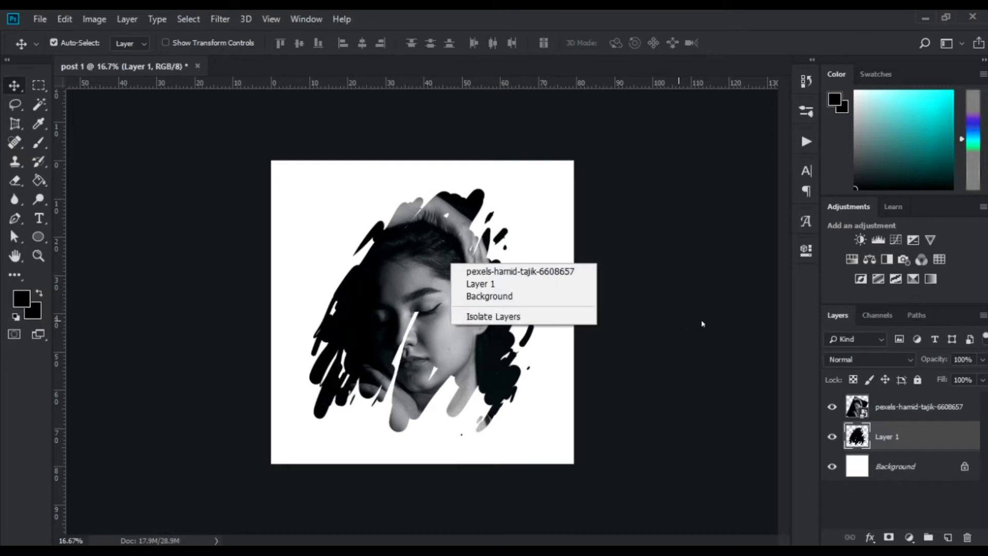
right_click(453, 200)
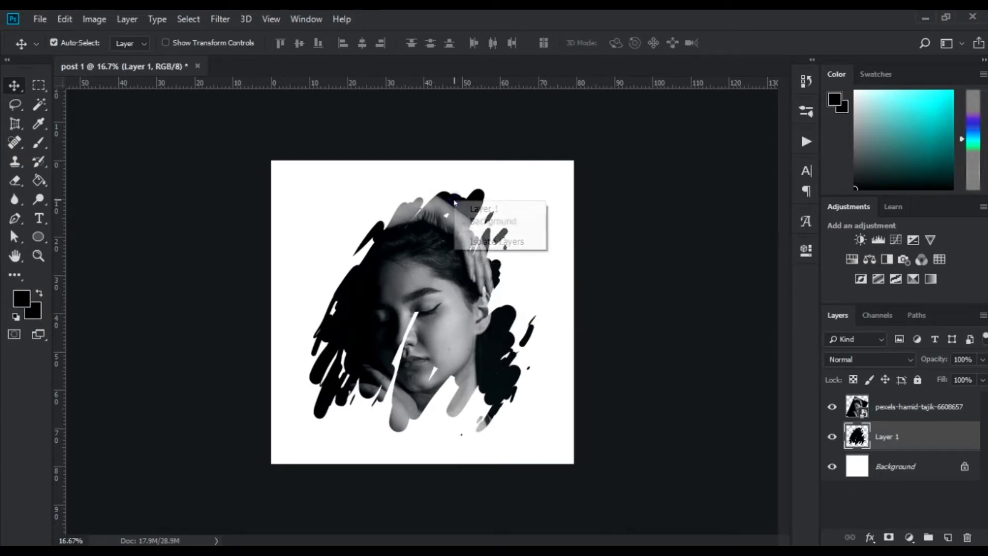
click(864, 437)
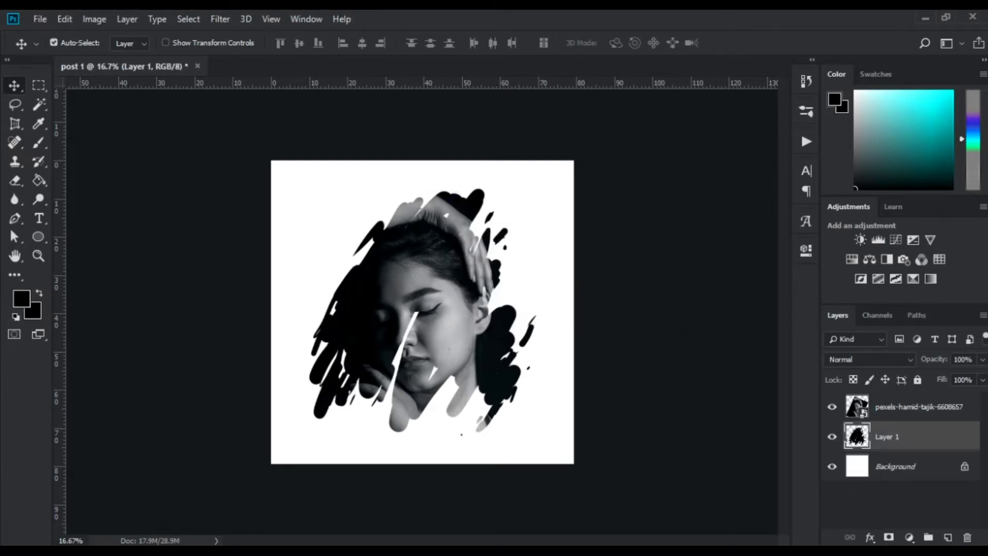
key(ctrl+t)
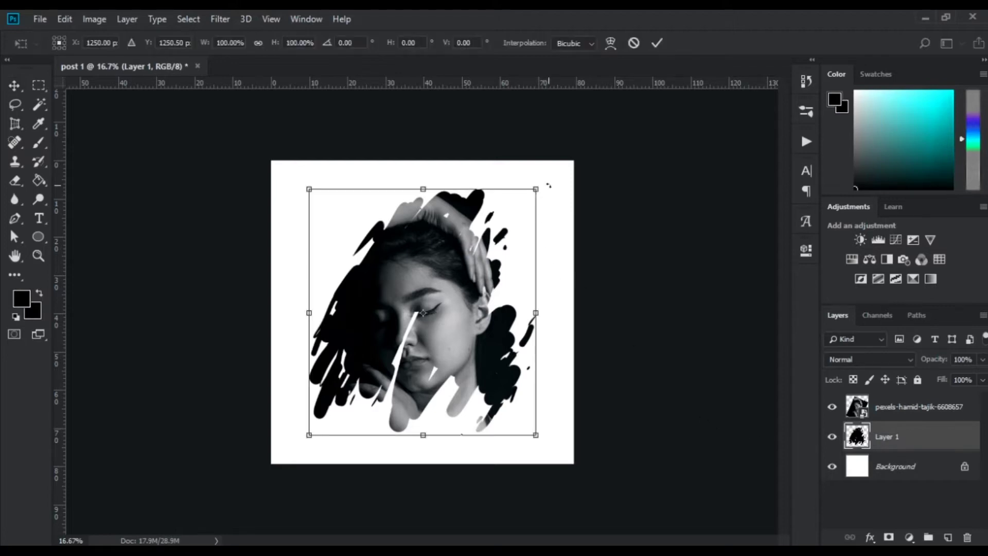
drag(549, 186, 472, 229)
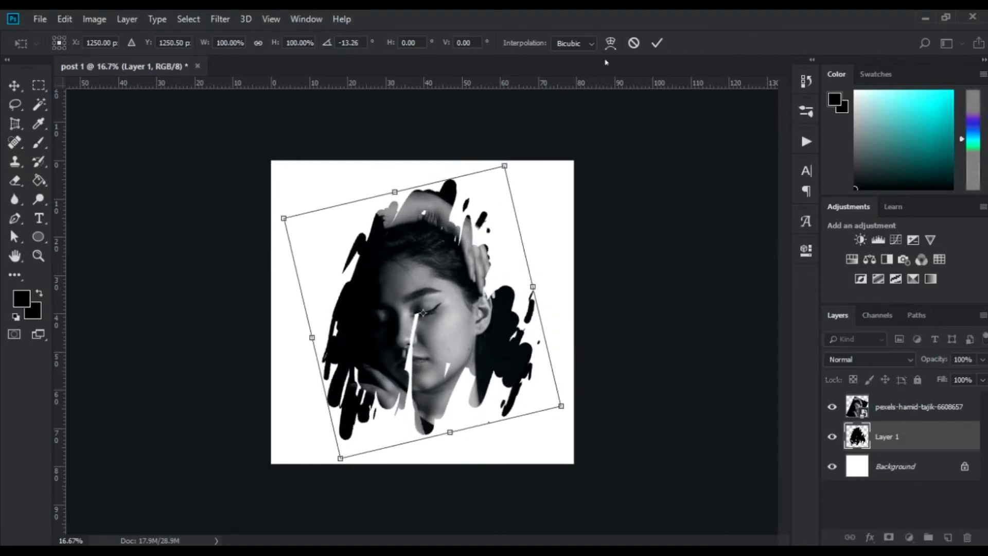
click(656, 43)
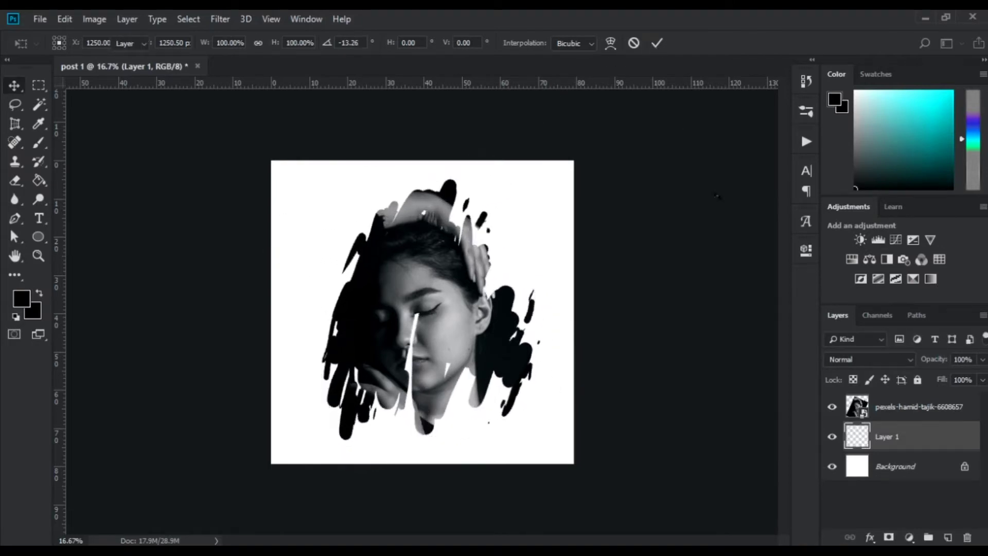
Step: Shrink the portrait photo to about 41.38% and move it up slightly to about X 1250, Y 1405 px within the brush shape
click(884, 408)
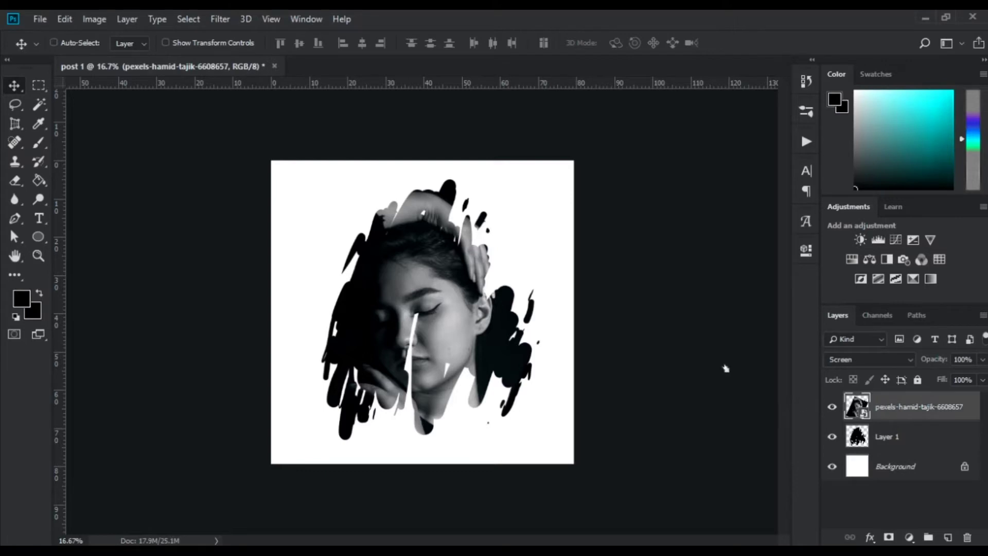
key(ctrl+t)
drag(575, 256, 562, 268)
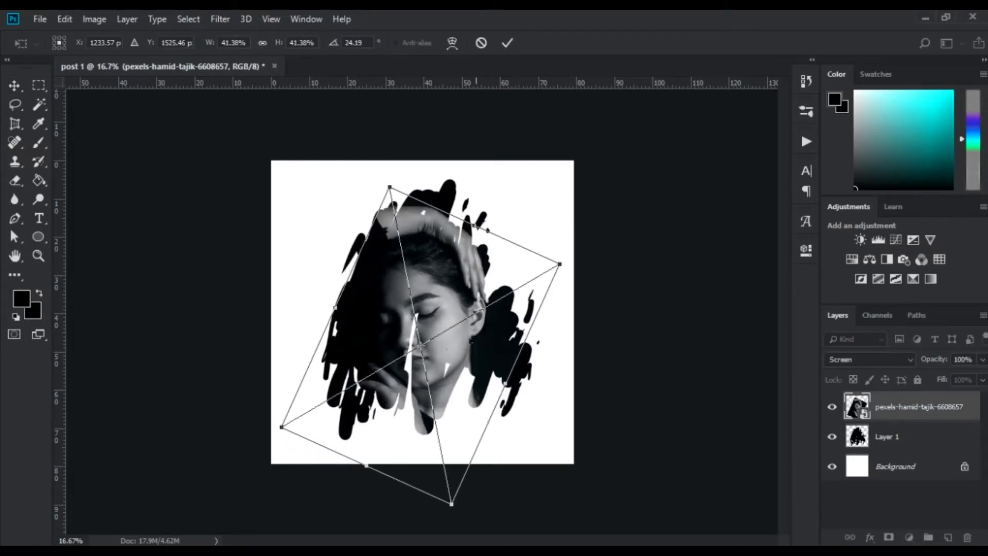
drag(467, 345, 468, 329)
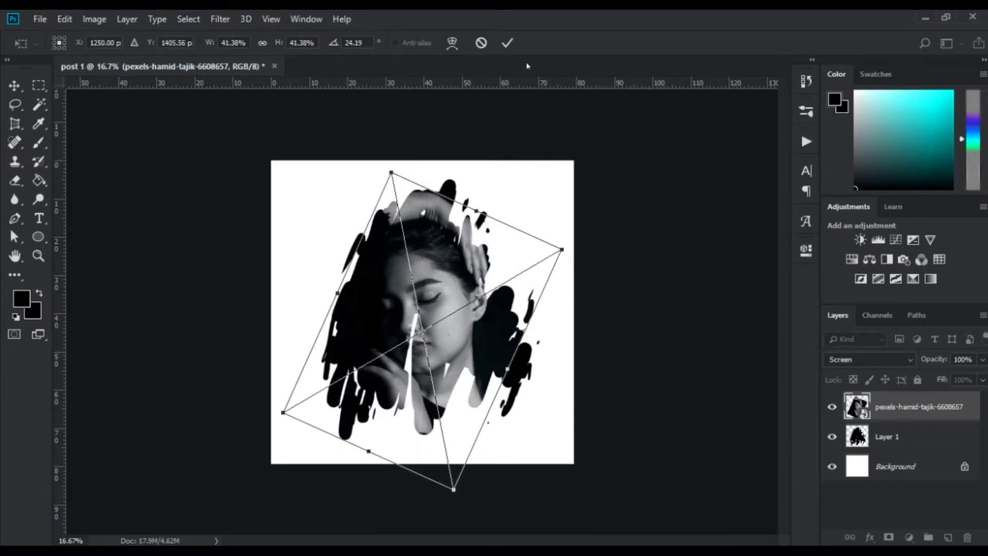
key(Return)
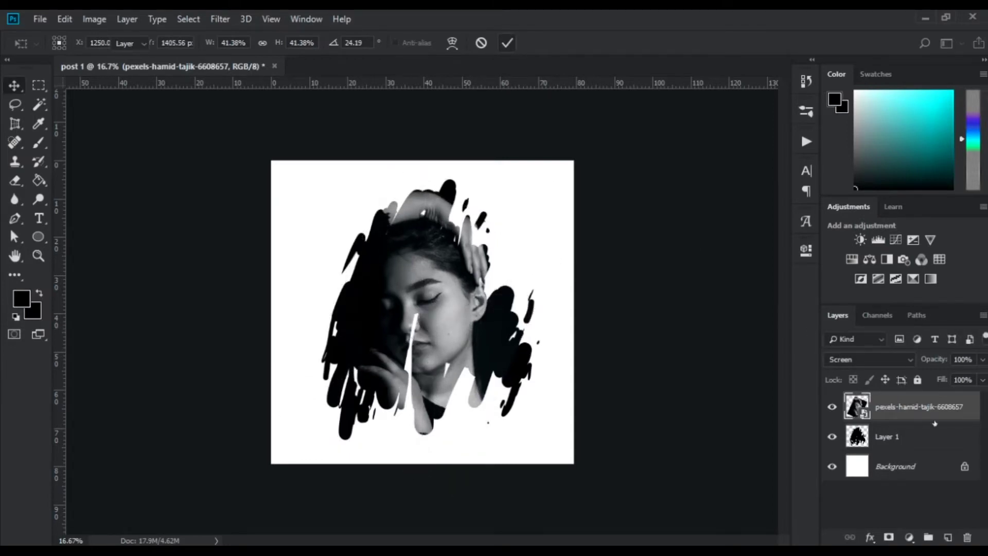
Step: Try Lighten blending on the portrait photo and switch it back to Screen at 100% opacity
click(898, 358)
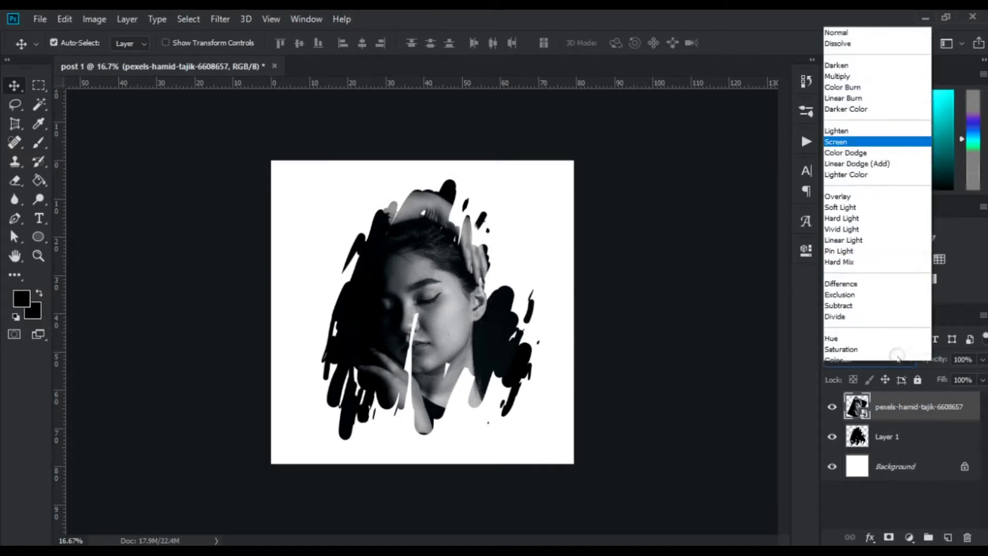
click(843, 117)
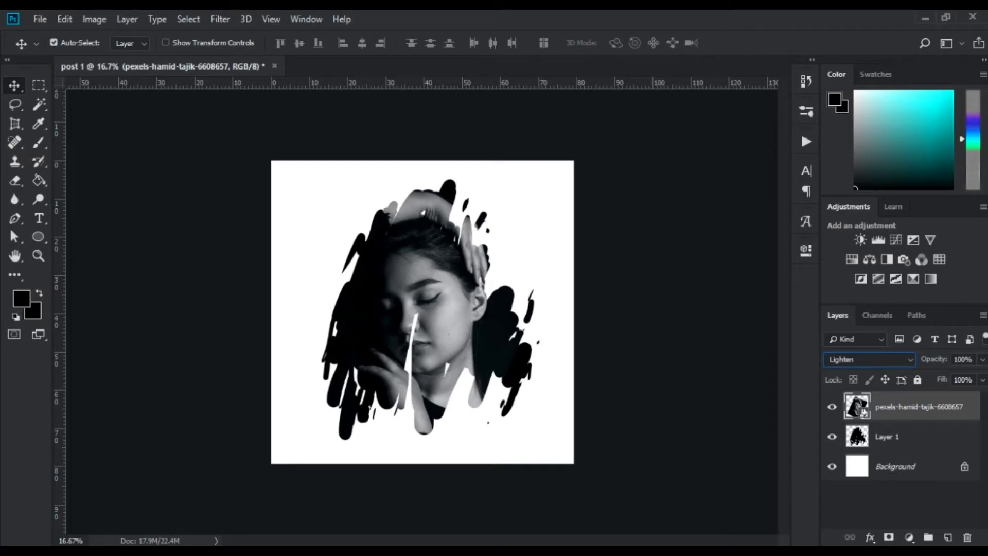
click(909, 360)
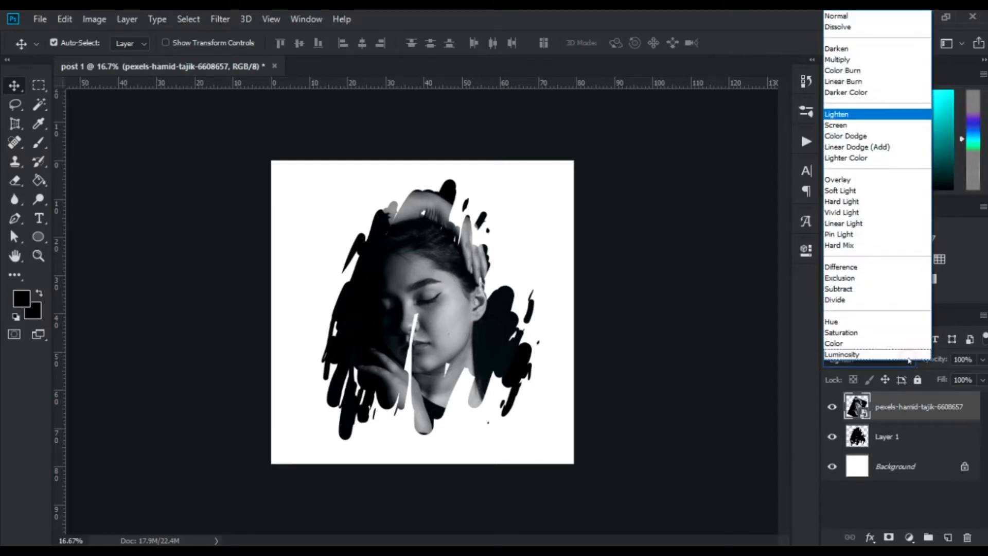
click(843, 125)
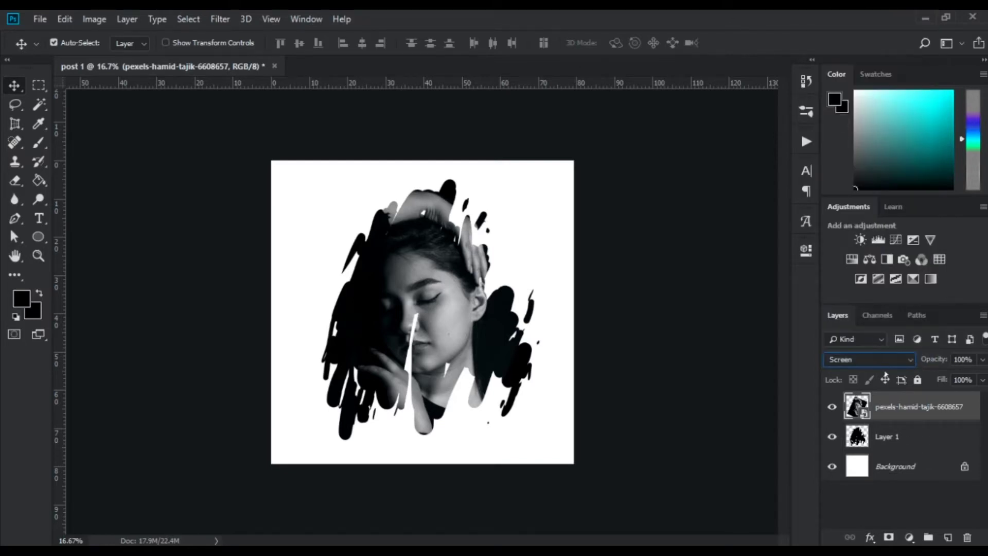
click(983, 360)
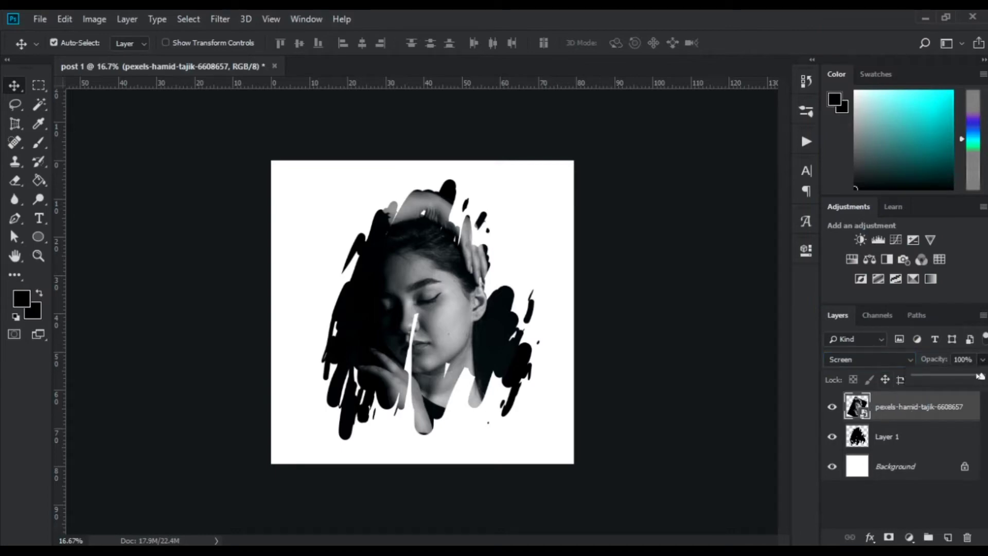
mouse_move(979, 376)
mouse_down()
mouse_move(969, 377)
mouse_move(981, 376)
mouse_up()
Step: Rotate the brush shape on Layer 1 clockwise by about 14.89°
click(881, 442)
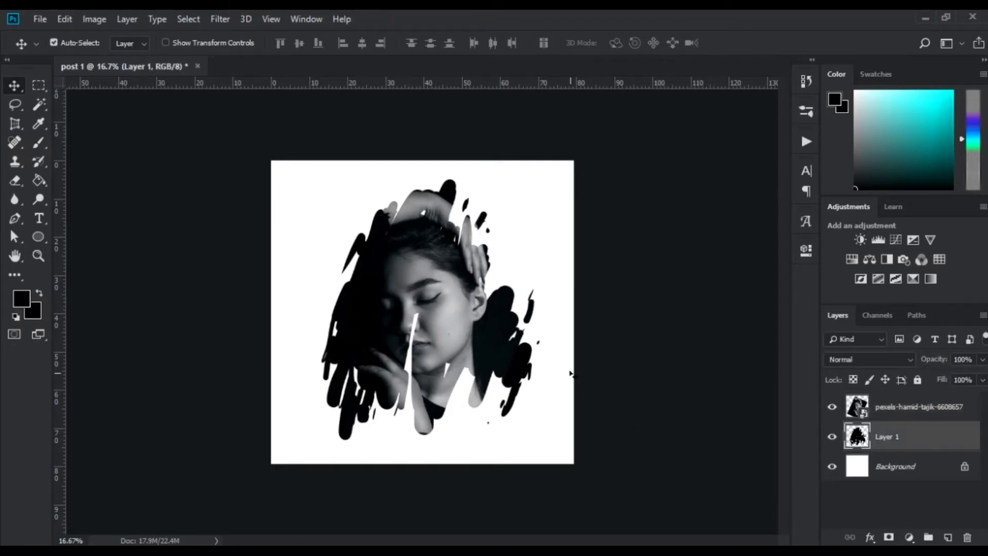
key(ctrl+t)
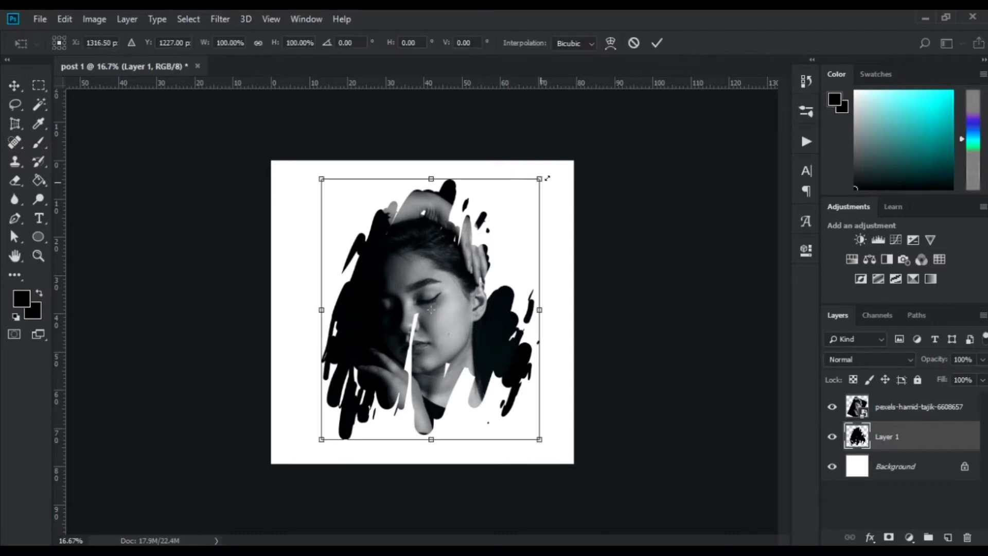
drag(552, 171, 583, 208)
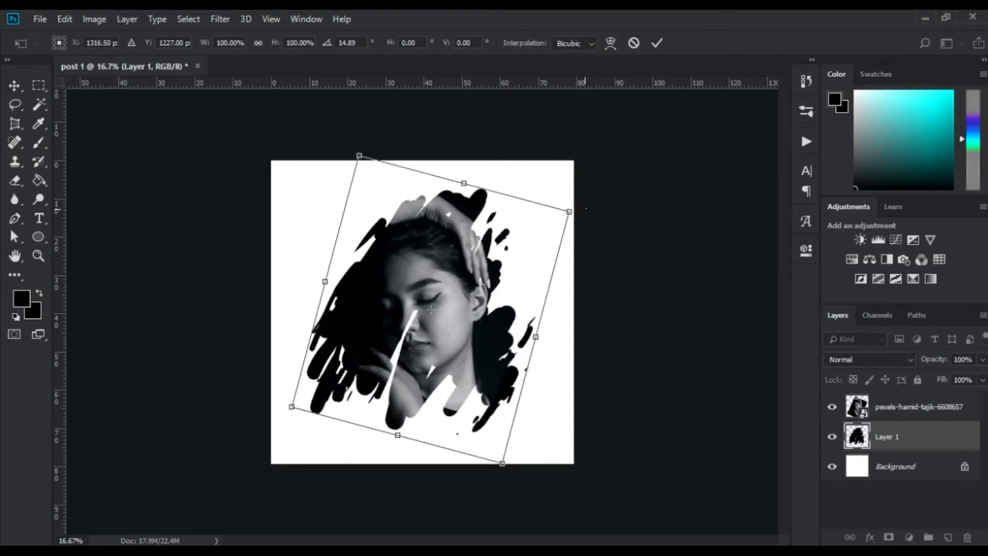
click(657, 43)
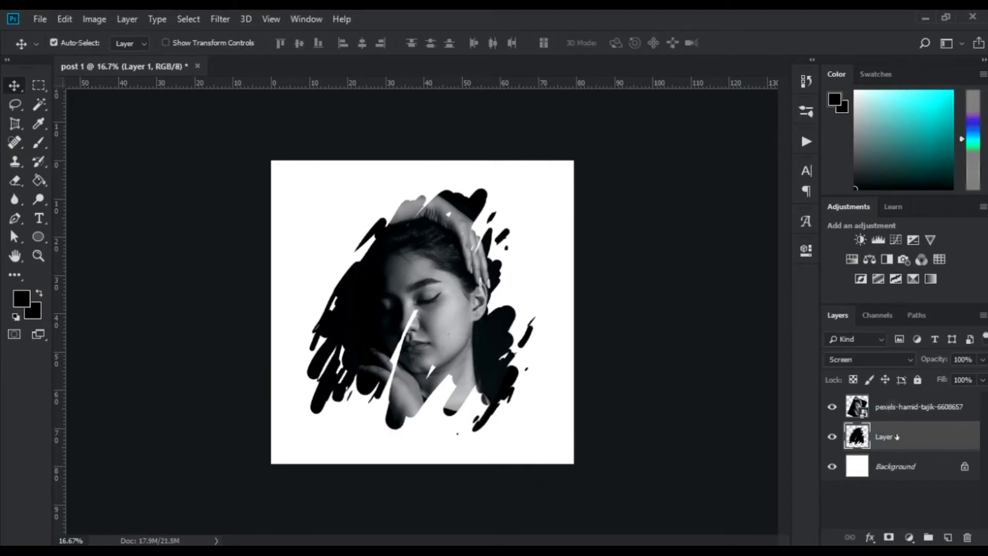
Step: Add a Brightness/Contrast adjustment layer directly above the portrait photo with brightness -41
click(892, 409)
click(909, 537)
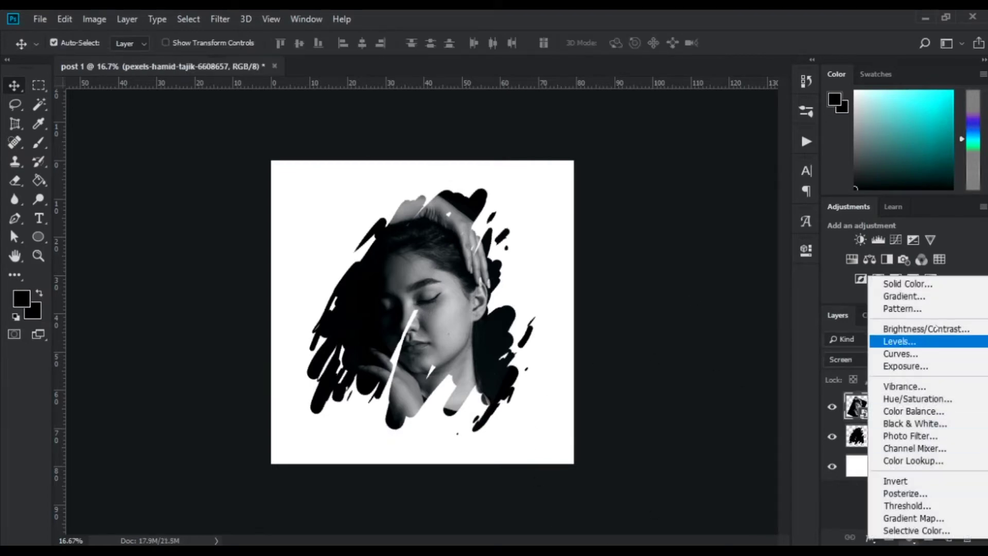
click(910, 327)
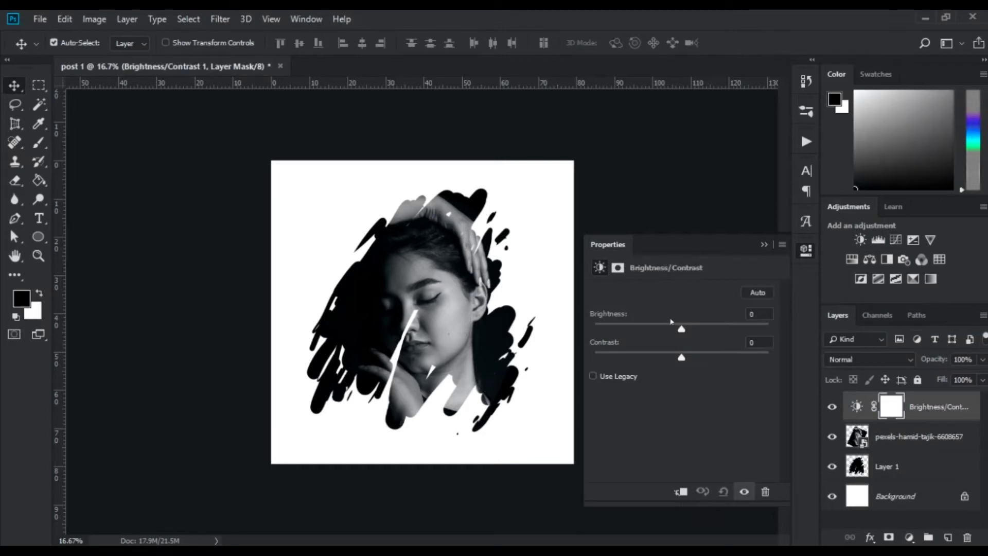
drag(681, 329, 657, 329)
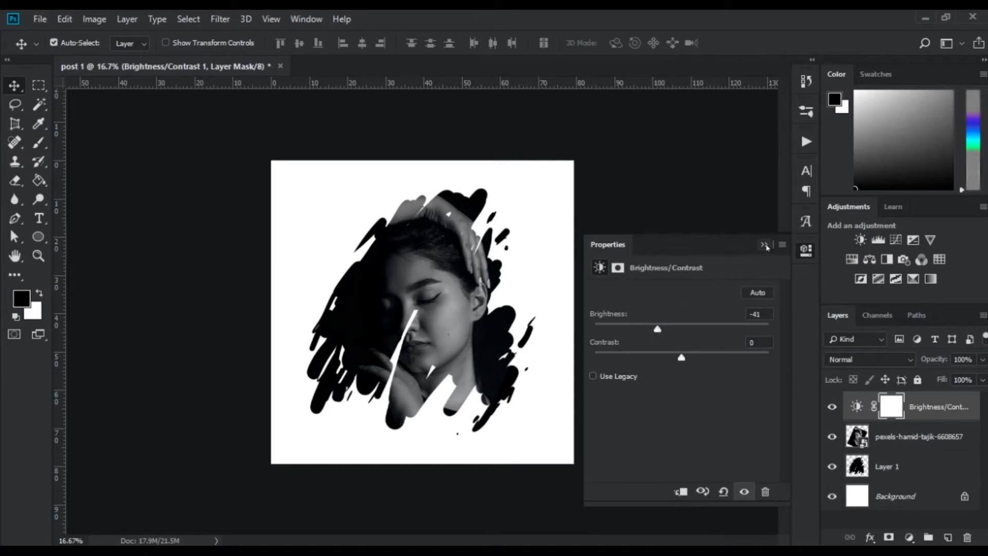
click(763, 244)
Step: Clip the Brightness/Contrast adjustment layer to the portrait photo layer
right_click(893, 406)
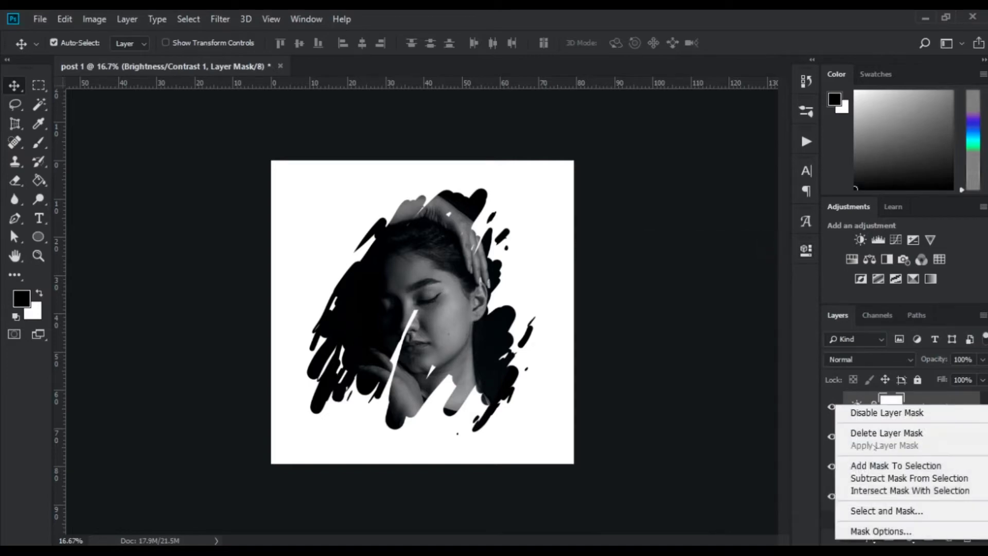
click(741, 404)
right_click(931, 408)
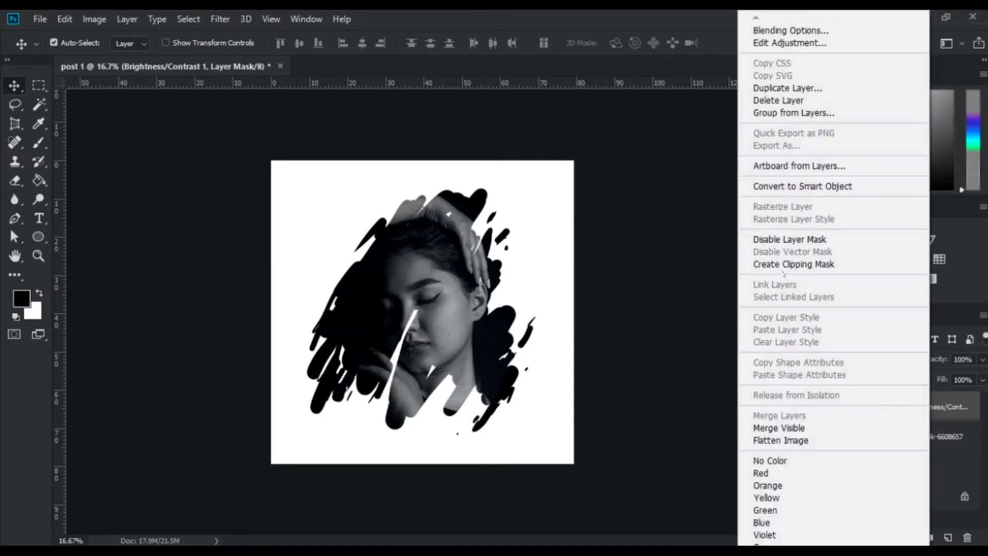
click(793, 264)
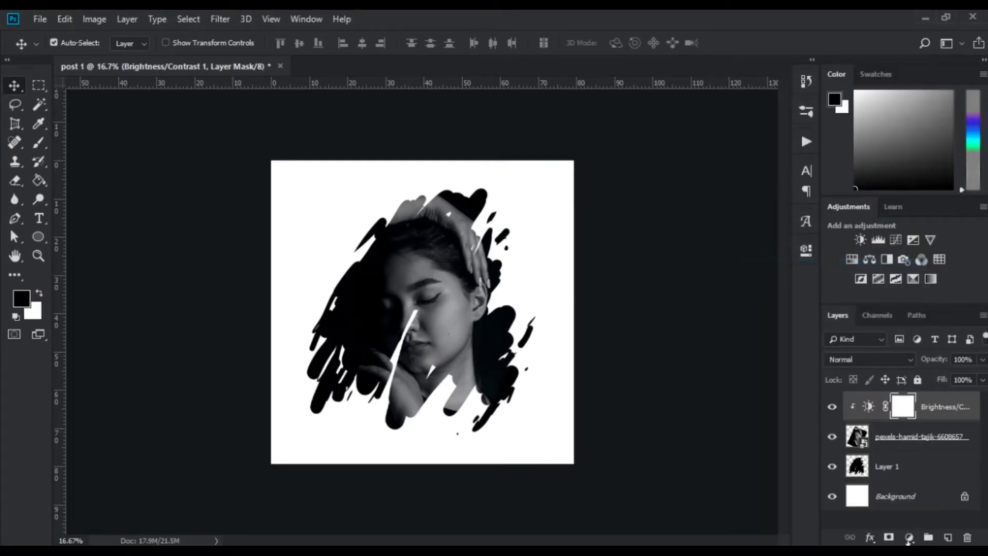
Step: Try a Black & White adjustment layer with reduced blues above the Brightness/Contrast layer, and delete it
click(908, 536)
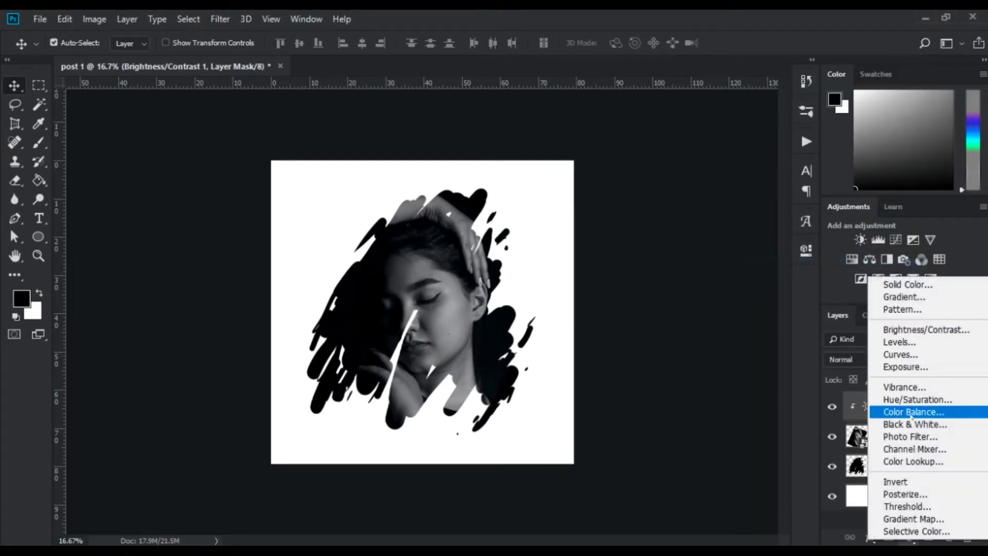
click(913, 424)
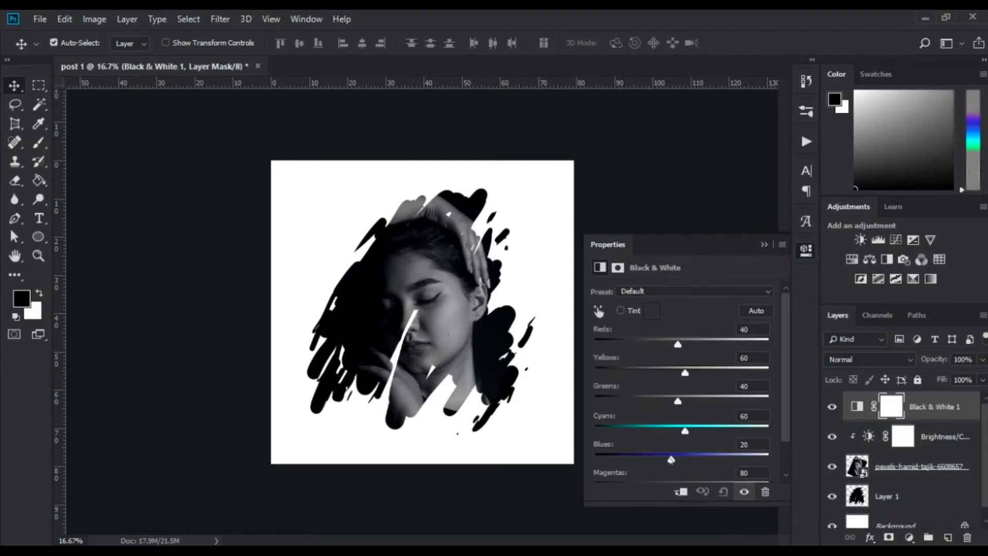
drag(670, 459, 652, 459)
click(764, 244)
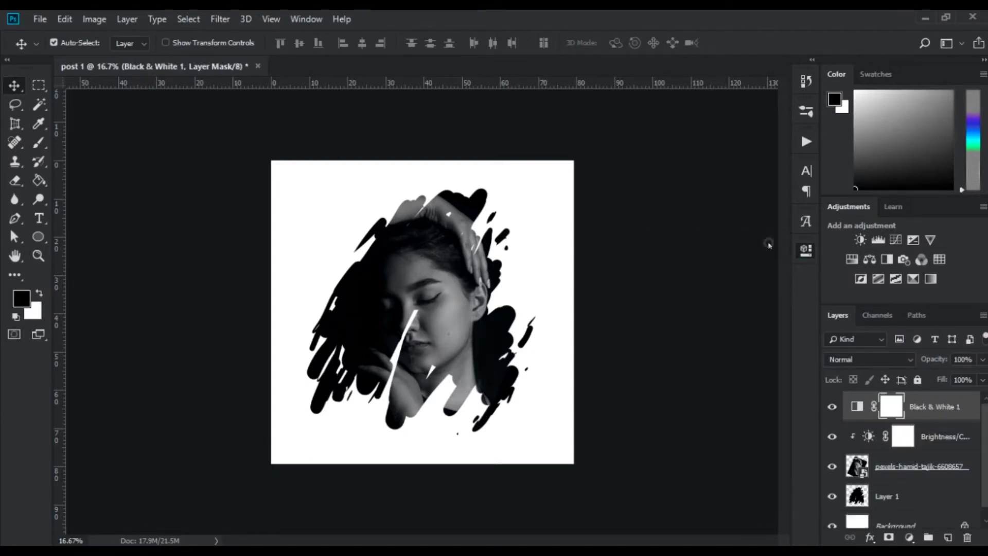
drag(924, 401, 967, 538)
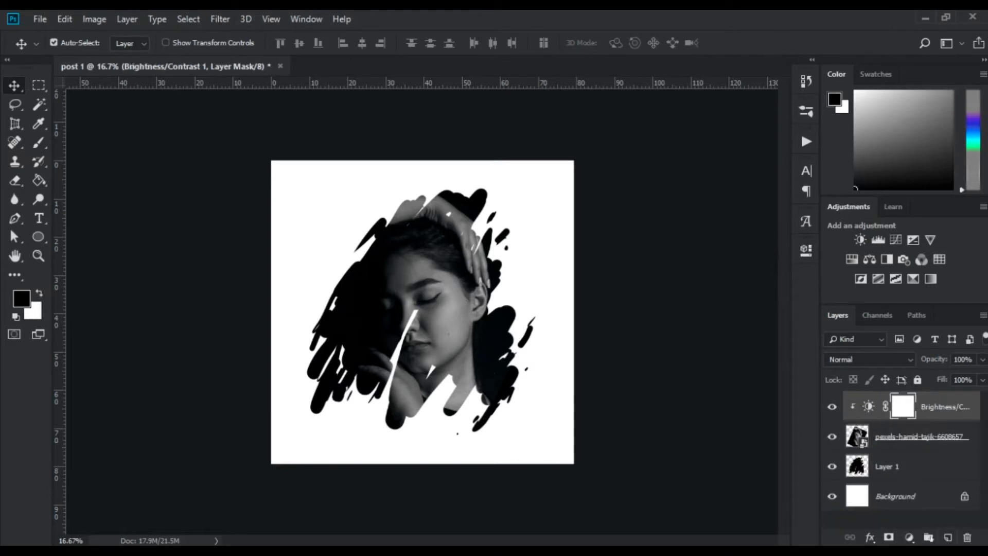
Step: Add a Levels adjustment layer above the Brightness/Contrast layer and fine-tune its shadow and highlight input sliders
click(909, 537)
click(887, 342)
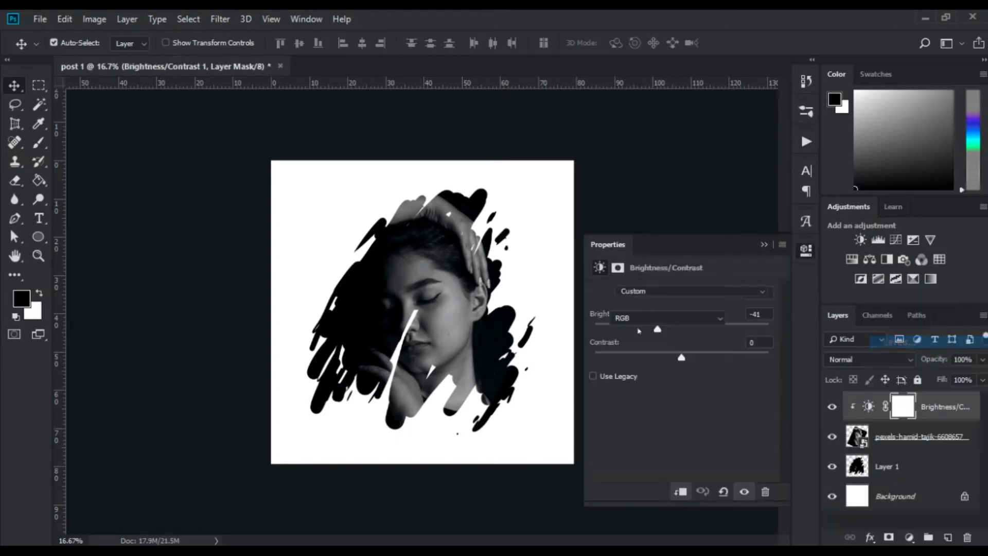
mouse_move(611, 395)
mouse_down()
mouse_move(621, 397)
mouse_move(612, 401)
mouse_up()
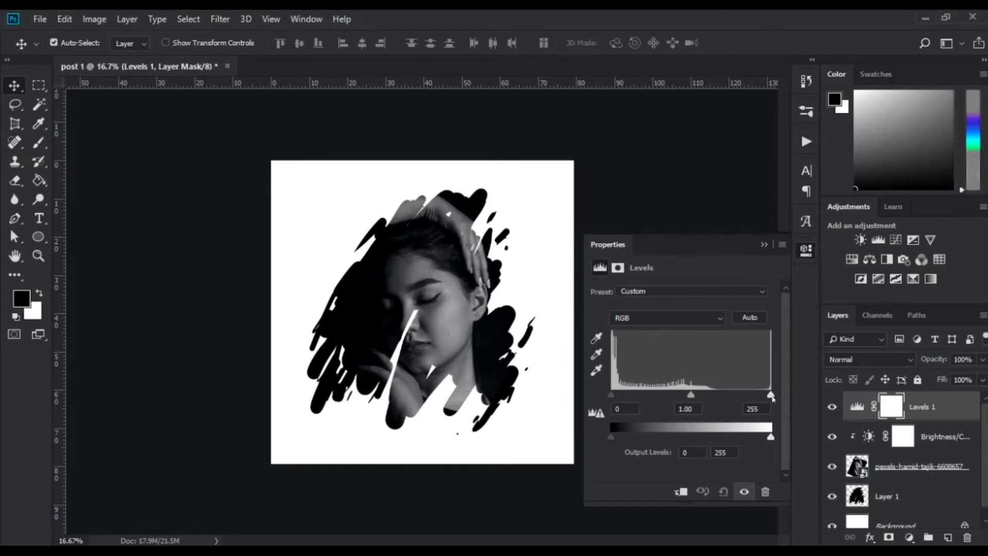
mouse_move(771, 397)
mouse_down()
mouse_move(741, 396)
mouse_move(766, 395)
mouse_up()
drag(616, 394, 615, 396)
click(764, 244)
Step: Clip the Levels adjustment layer to the portrait photo stack with a clipping mask
right_click(894, 407)
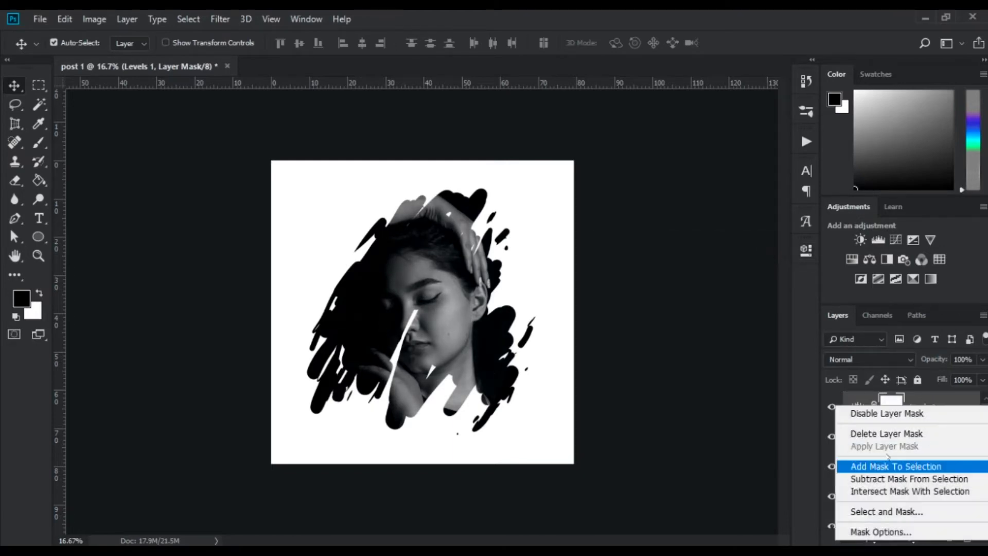
click(729, 409)
right_click(940, 406)
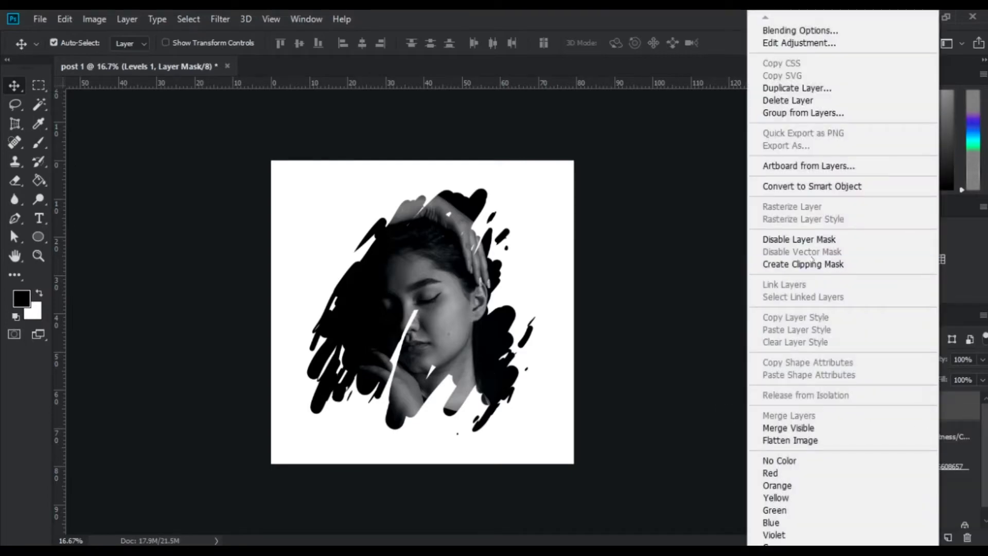
click(813, 262)
Step: Add a Curves adjustment layer with a slightly raised shadow point and a lowered highlight point, clipped to the portrait
click(909, 537)
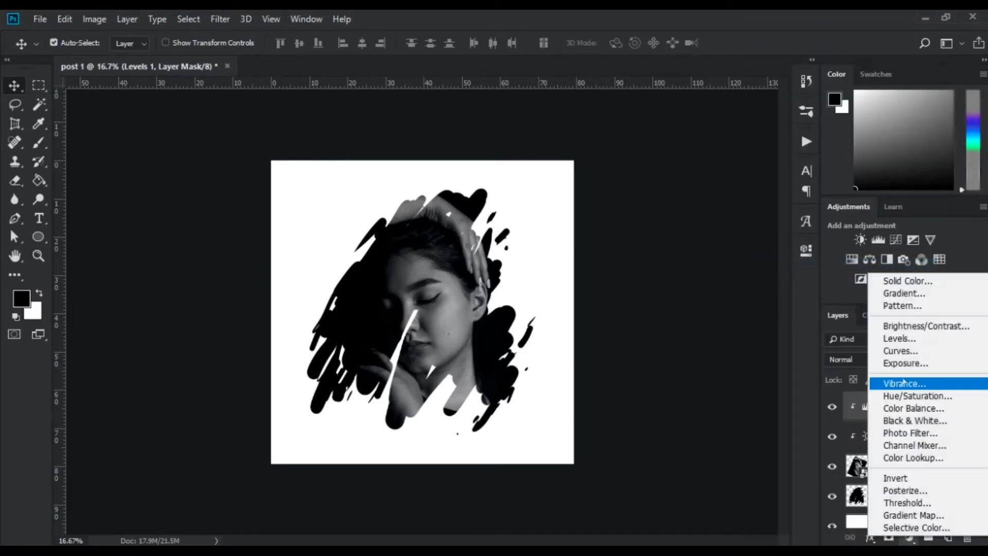
click(873, 351)
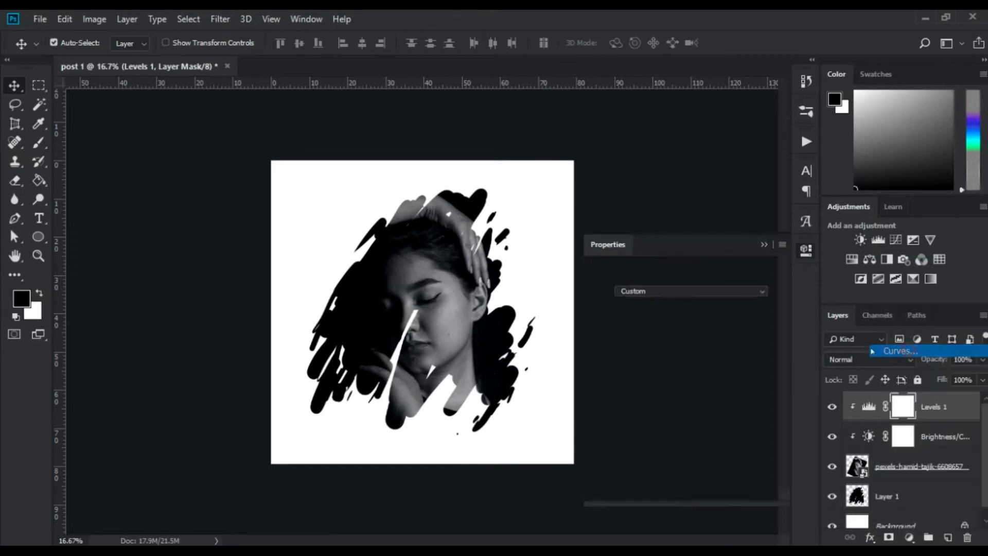
click(659, 435)
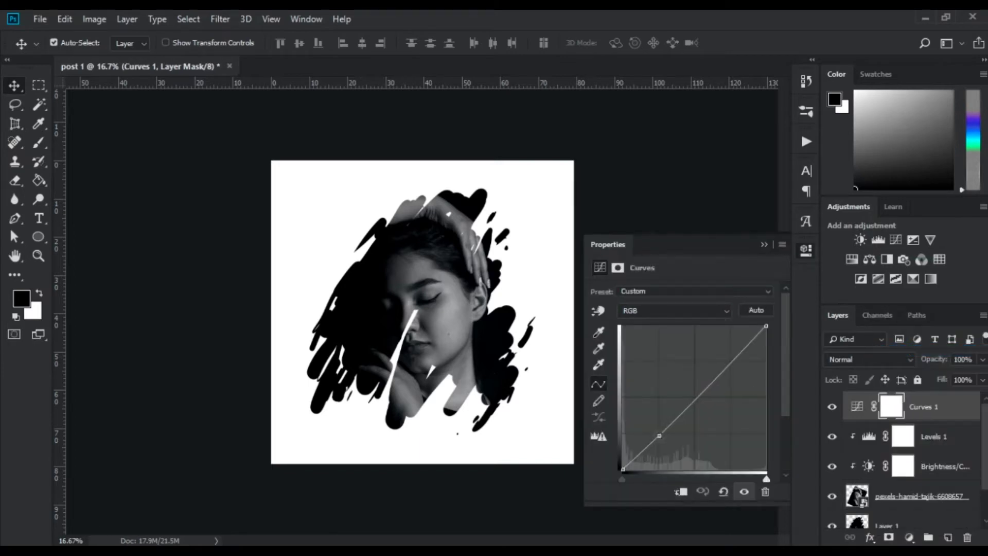
mouse_move(659, 436)
mouse_down()
mouse_move(649, 433)
mouse_move(659, 431)
mouse_up()
mouse_move(720, 370)
mouse_down()
mouse_move(726, 360)
mouse_move(730, 371)
mouse_up()
click(681, 491)
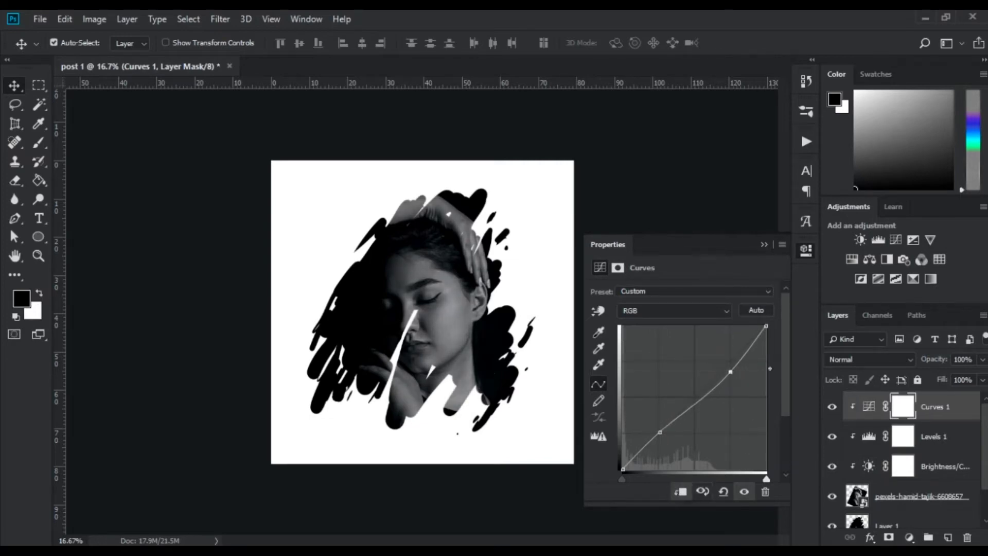
click(763, 244)
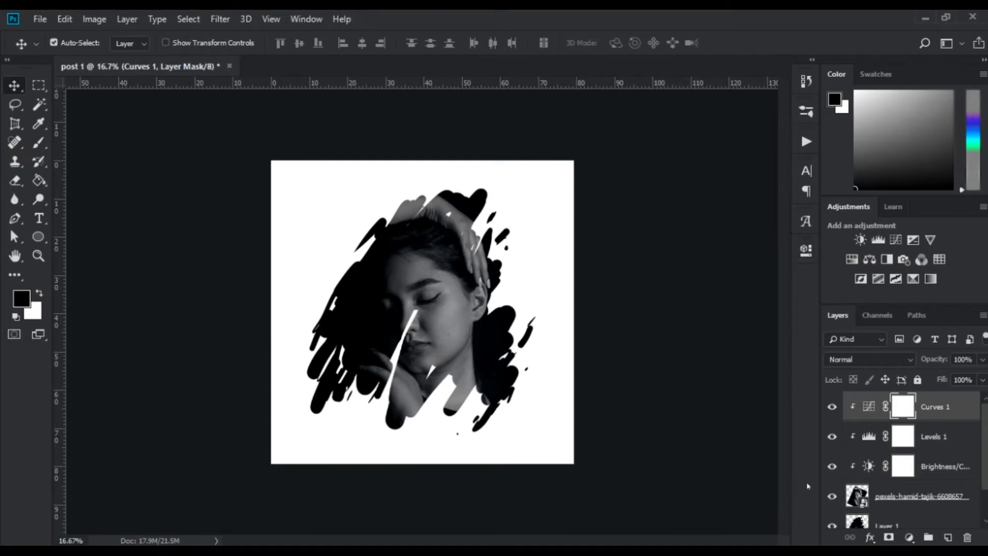
Step: Group the portrait photo layer with its Brightness/Contrast, Levels and Curves adjustment layers
click(898, 497)
shift+click(946, 403)
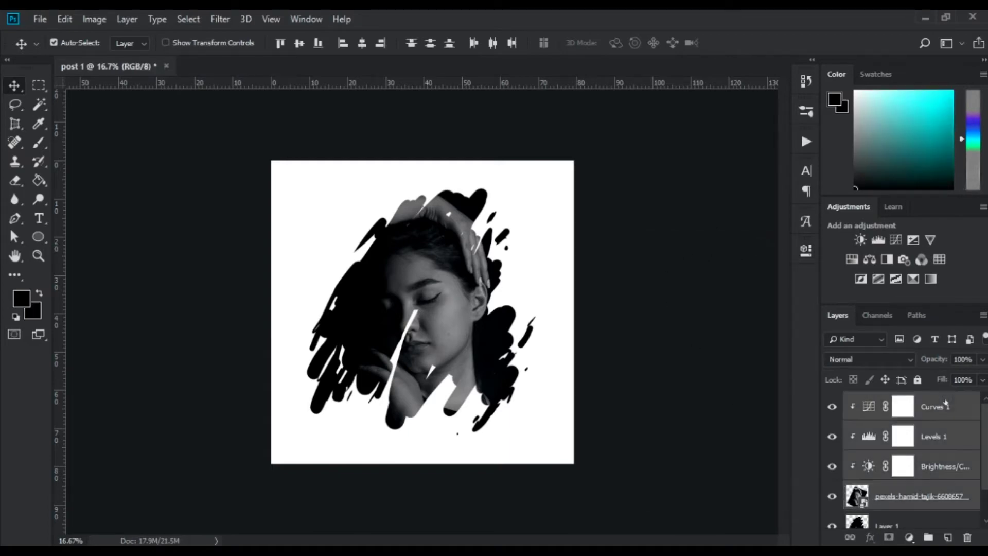
key(ctrl+g)
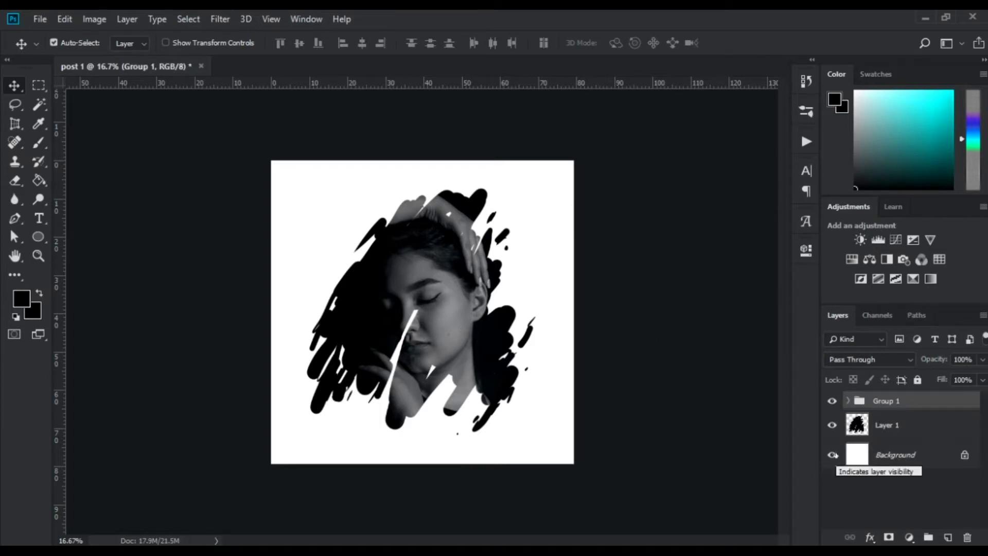
Step: Open the blending options of Layer 1, the brush shape
click(878, 425)
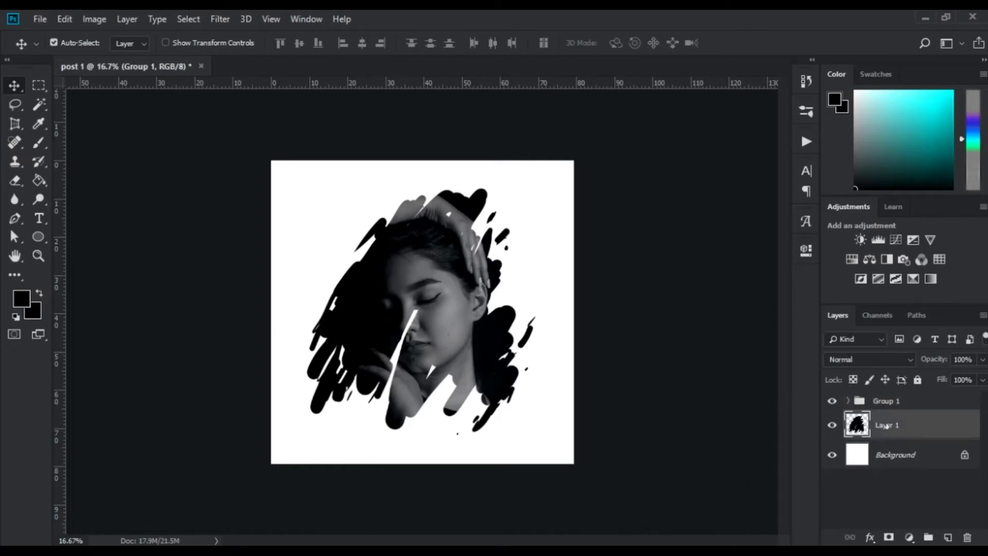
click(870, 537)
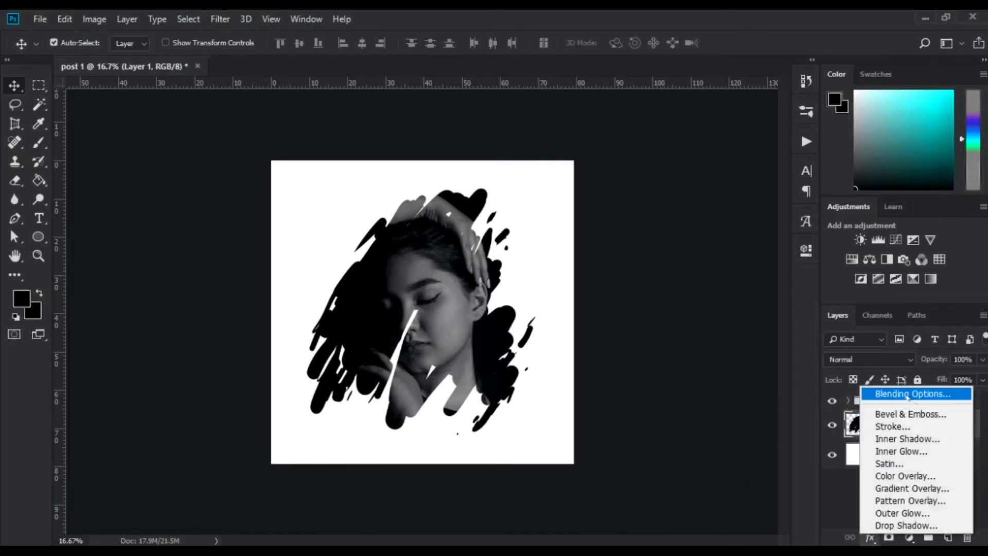
click(906, 394)
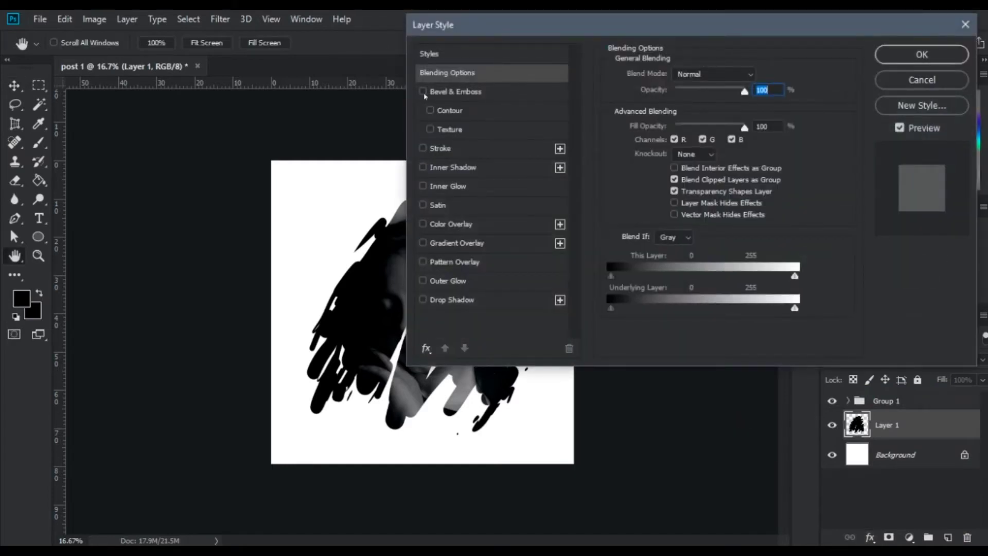
Step: Try a Bevel & Emboss effect with size 0 px on the brush shape, and turn it off
click(421, 91)
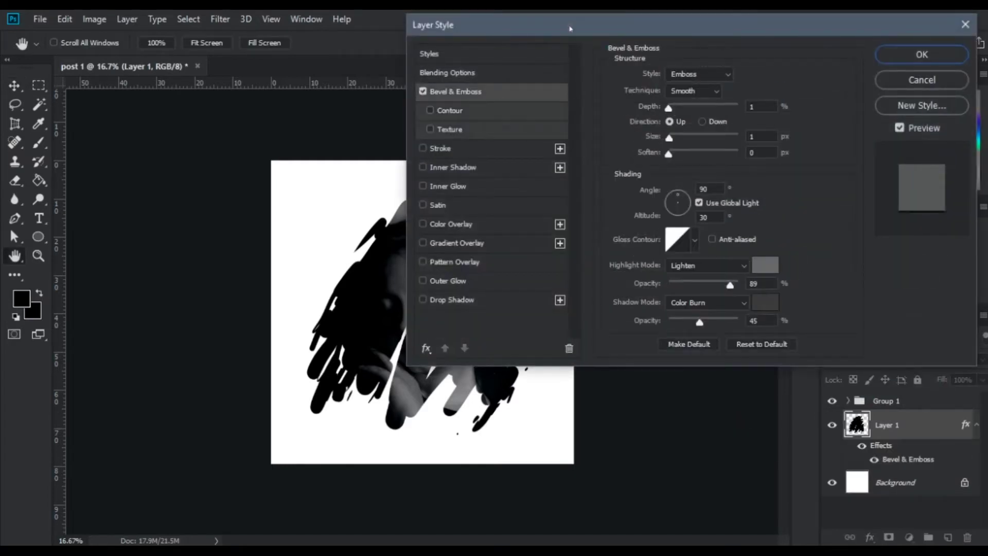
drag(570, 29, 624, 79)
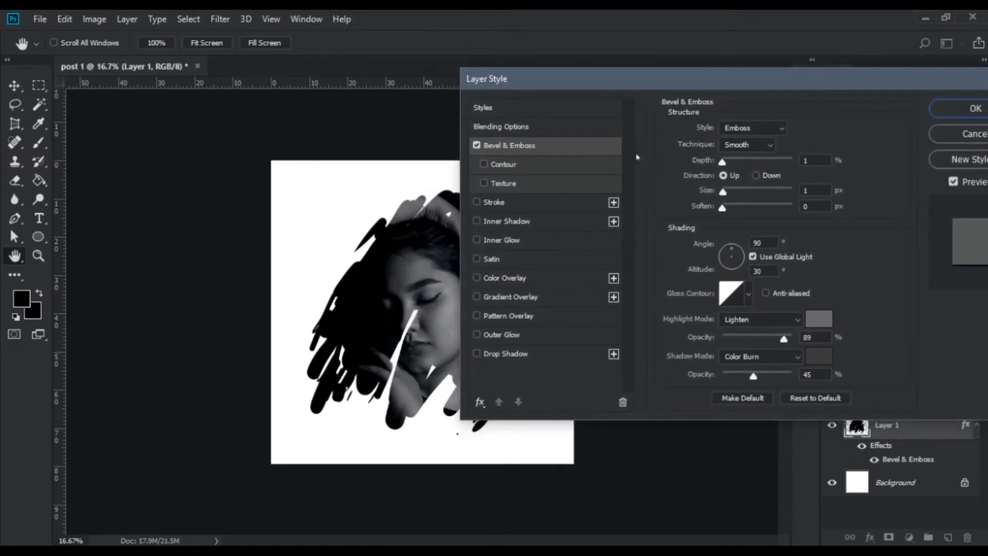
click(750, 147)
click(751, 146)
drag(722, 163, 722, 194)
click(475, 145)
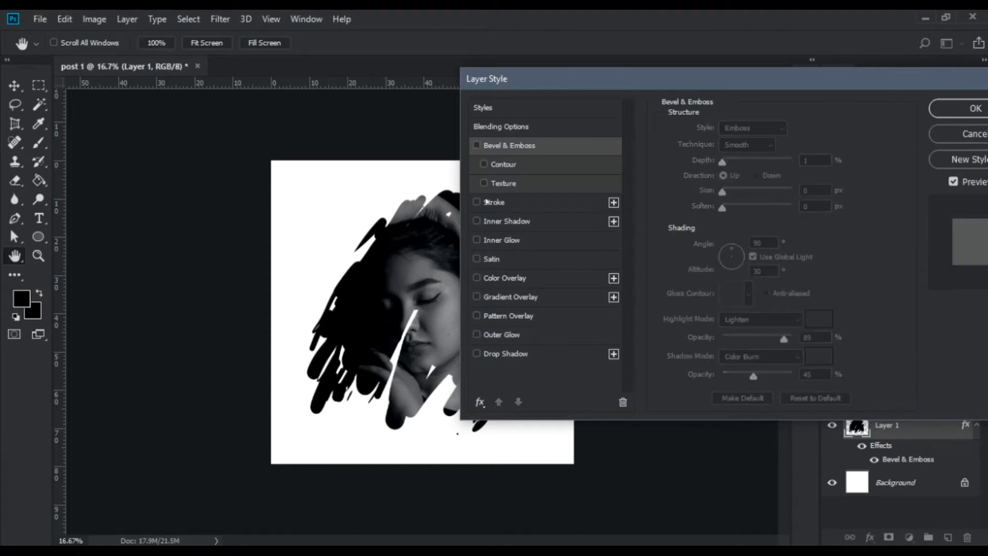
Step: Try an Inner Glow on the brush shape with Normal blend mode and the light grey colour #d6d1d1
click(476, 239)
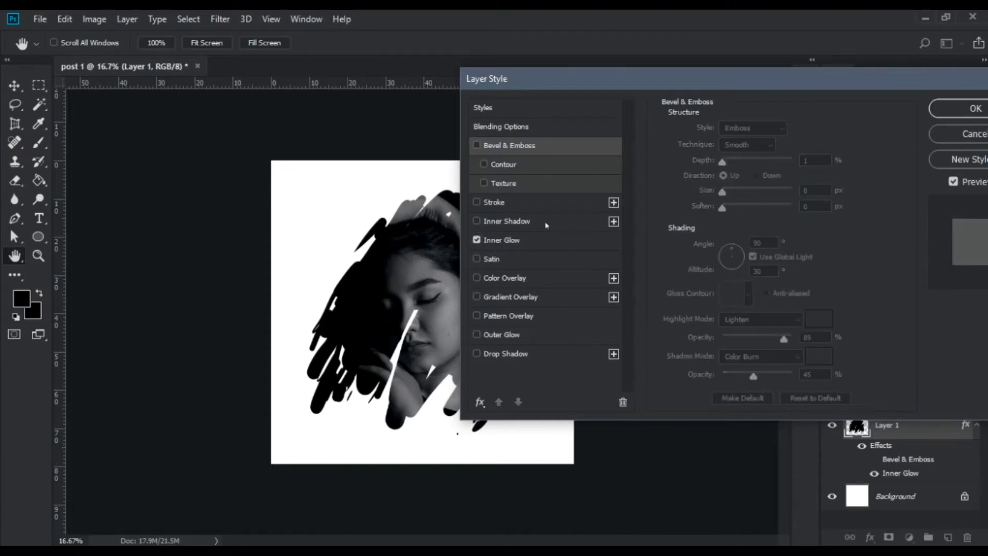
click(534, 240)
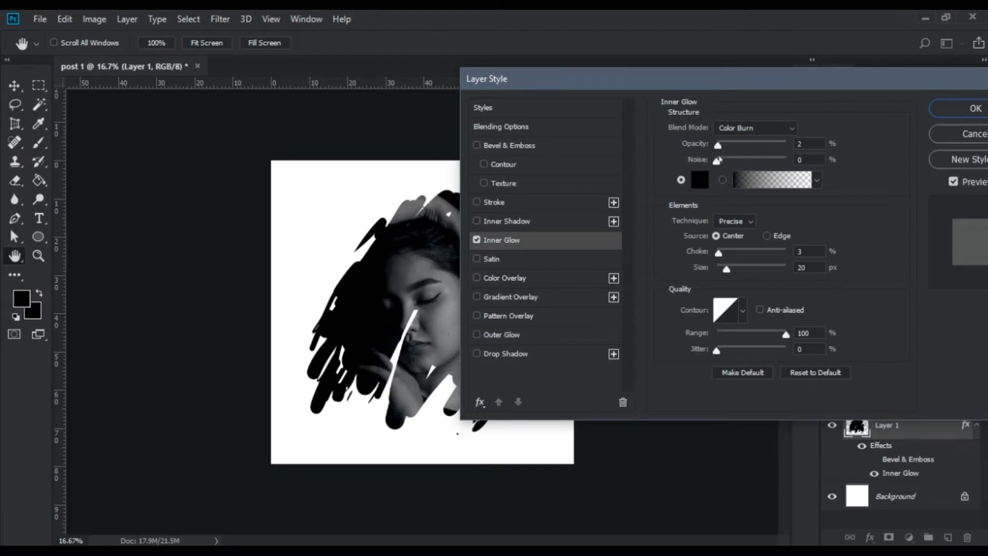
mouse_move(718, 160)
mouse_down()
mouse_move(764, 161)
mouse_move(714, 161)
mouse_up()
click(755, 132)
click(734, 142)
click(700, 180)
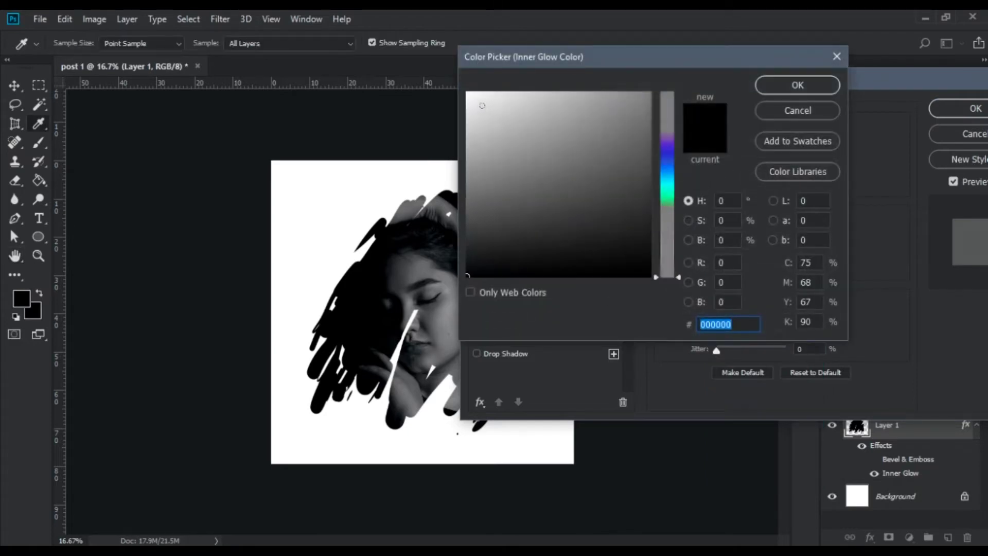
click(472, 103)
drag(473, 103, 468, 122)
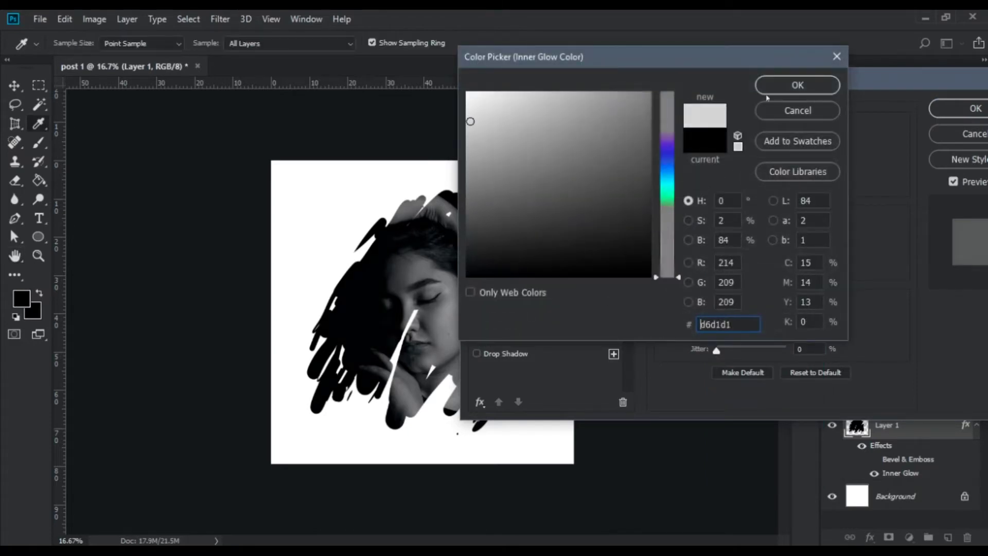
click(798, 84)
Step: Try a darker grey for the inner glow, using its gradient fill at 38% opacity
mouse_move(714, 163)
mouse_down()
mouse_move(733, 162)
mouse_move(717, 161)
mouse_up()
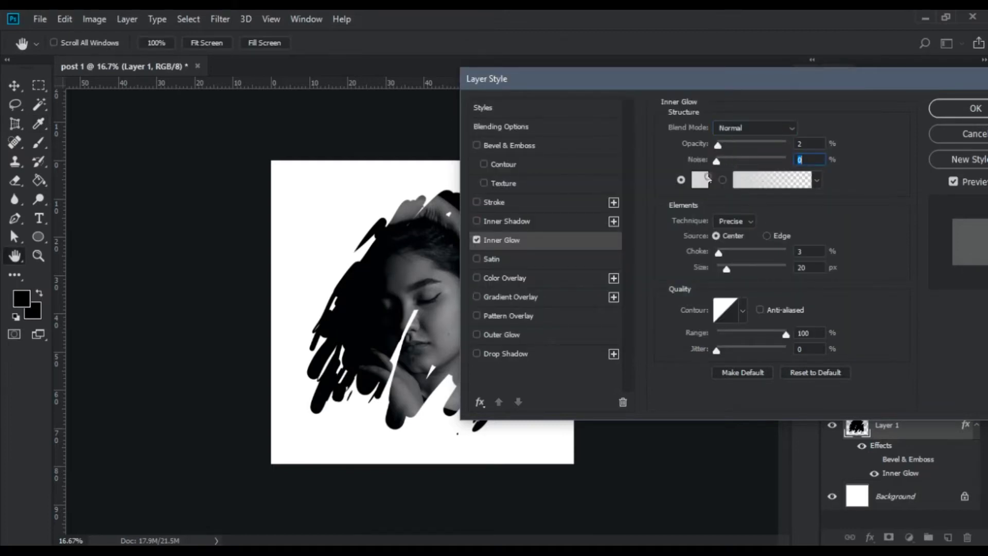
click(700, 180)
click(797, 85)
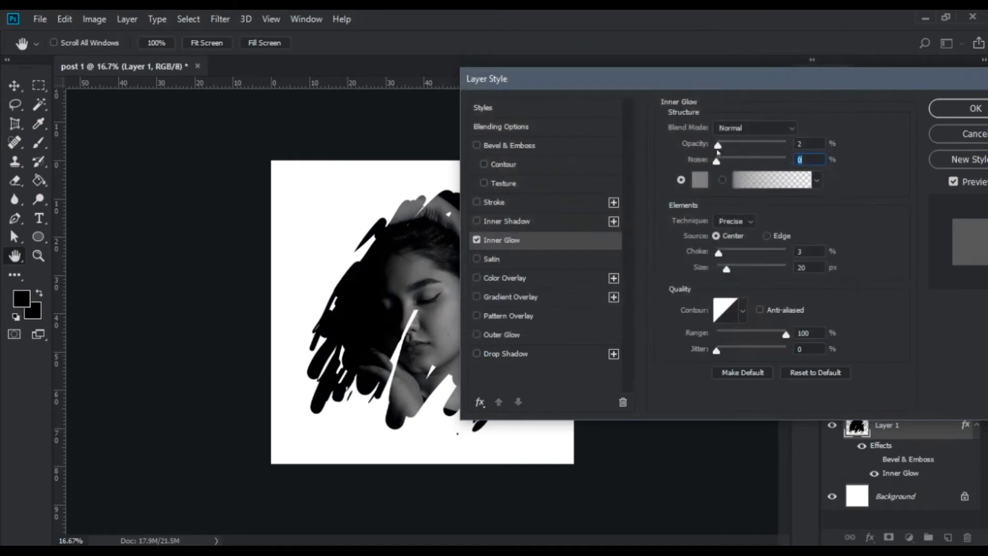
drag(716, 162, 733, 147)
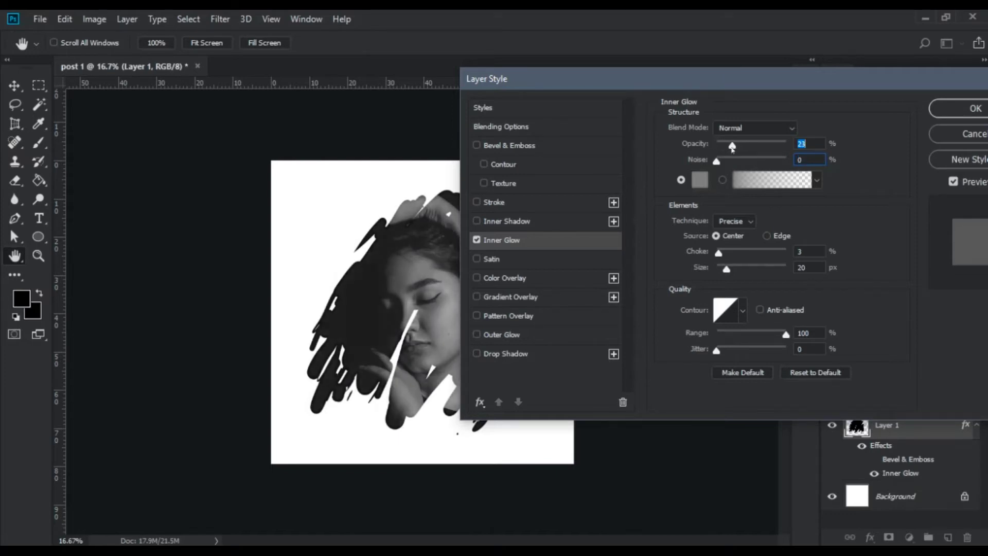
click(723, 181)
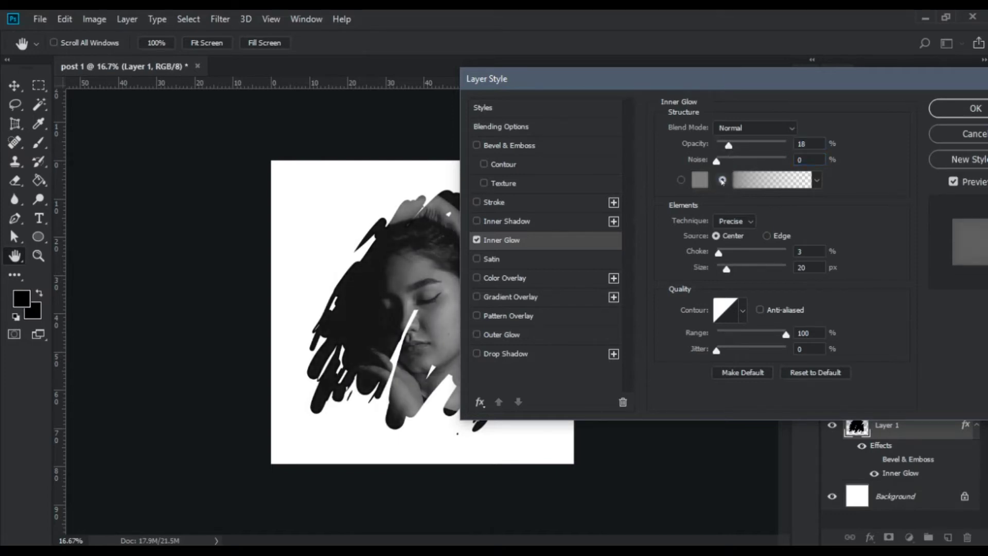
drag(734, 149, 742, 147)
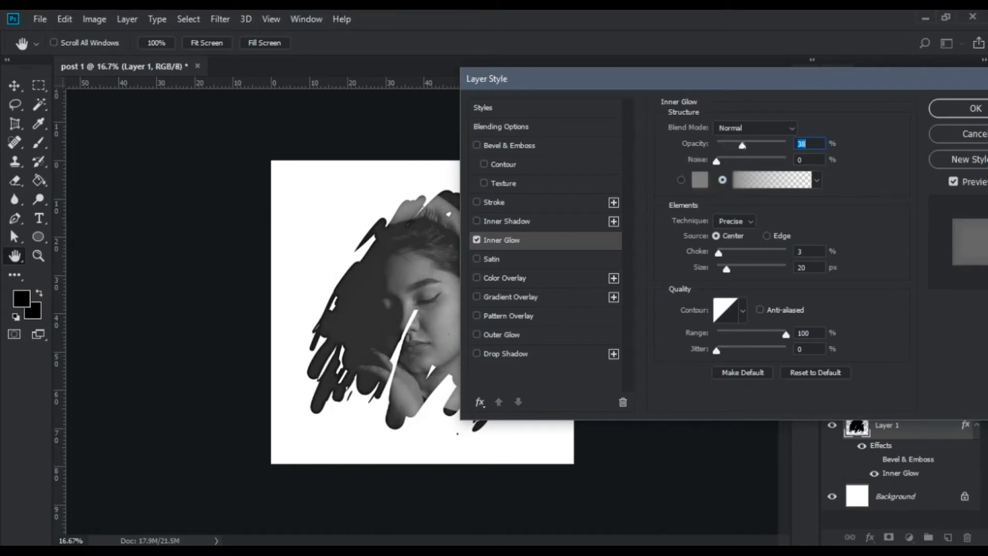
Step: Try Multiply for the inner glow, return it to Normal, and set opacity 19%, choke 34% and size 5 px
click(781, 128)
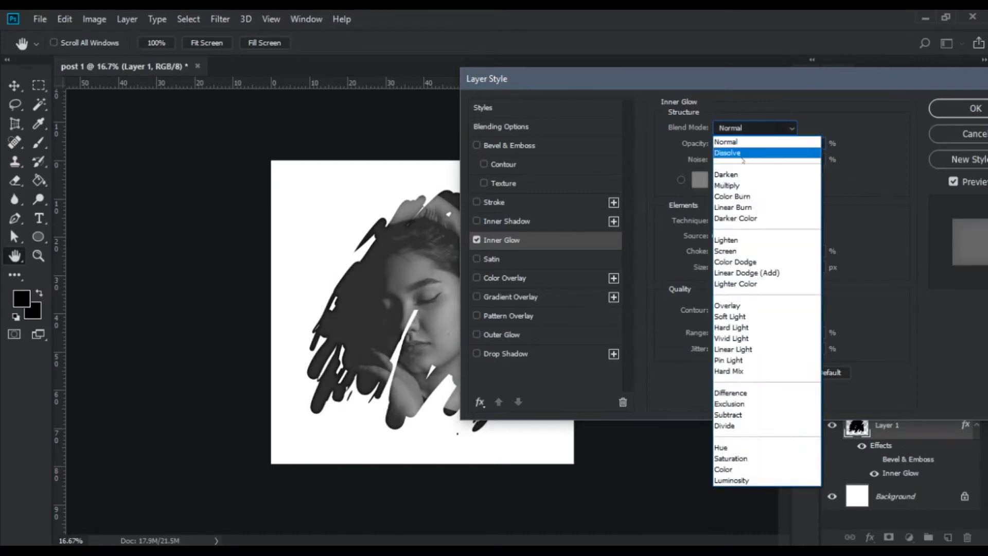
click(731, 185)
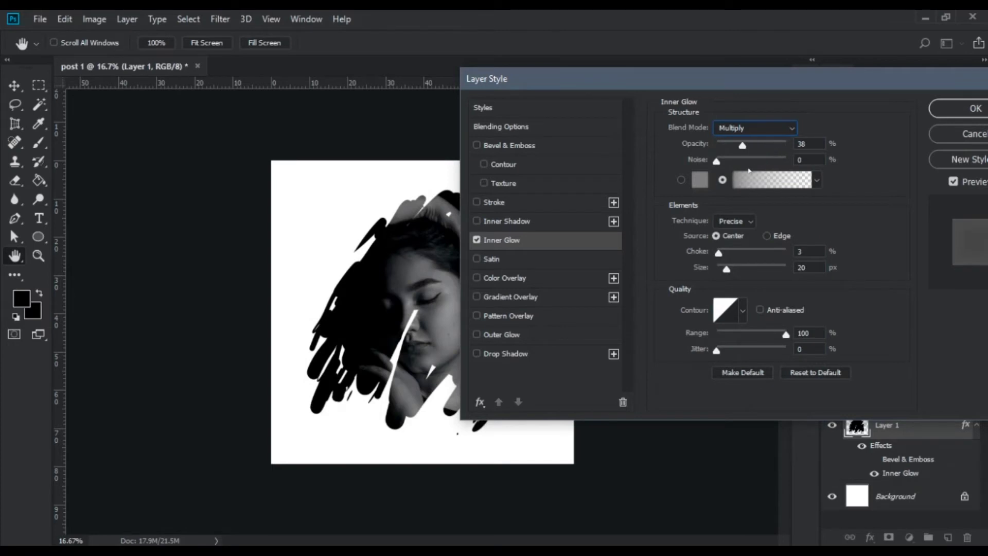
drag(742, 147, 729, 147)
mouse_move(718, 257)
mouse_down()
mouse_move(745, 257)
mouse_move(719, 268)
mouse_up()
click(763, 128)
click(727, 139)
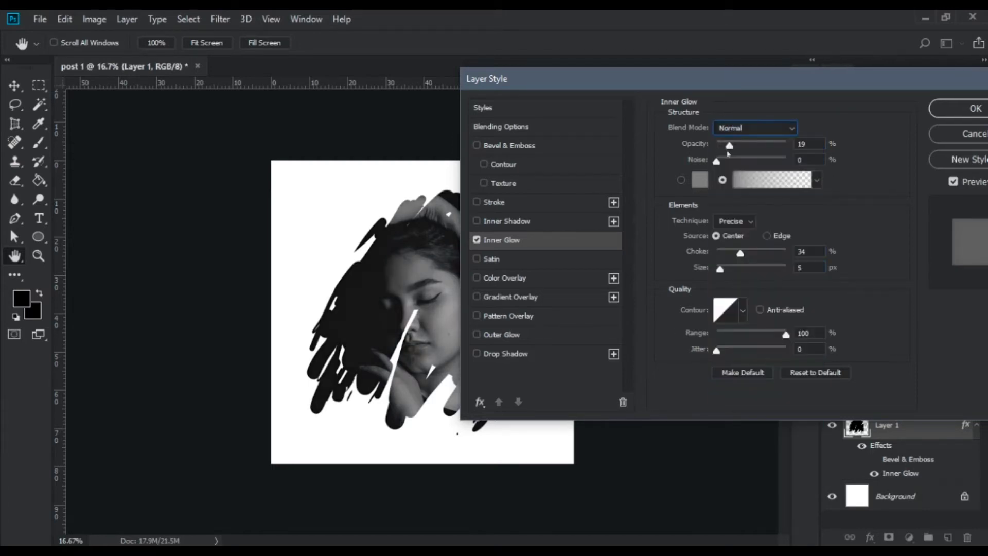
Step: Set the inner glow's noise to 86% and its colour to #998e13
drag(716, 163, 777, 162)
click(699, 181)
drag(671, 159, 665, 255)
click(647, 135)
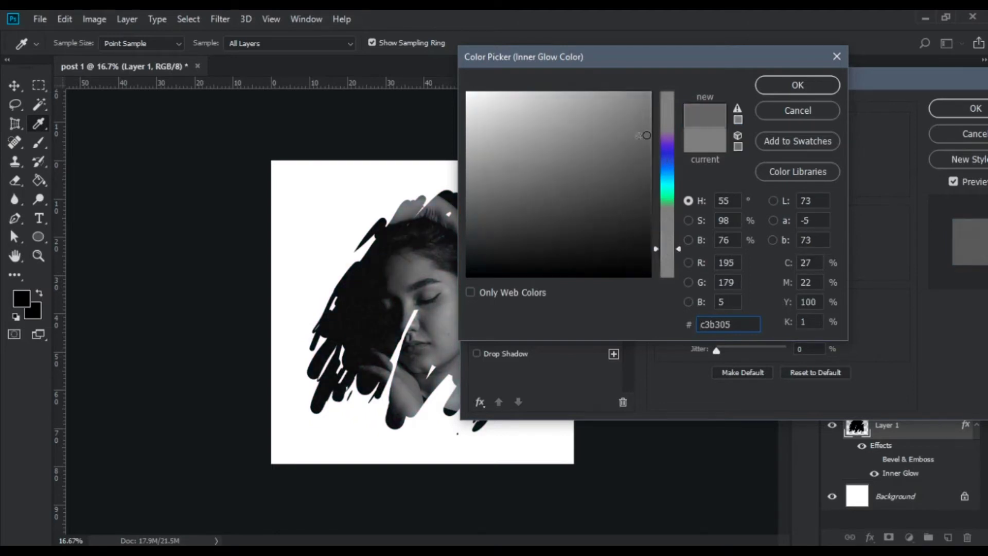
drag(638, 136, 628, 166)
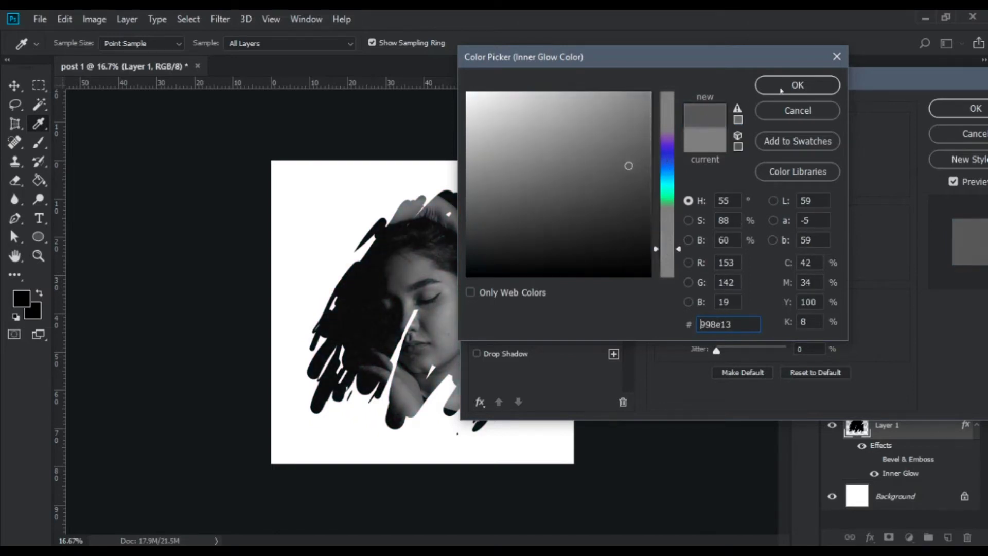
click(781, 91)
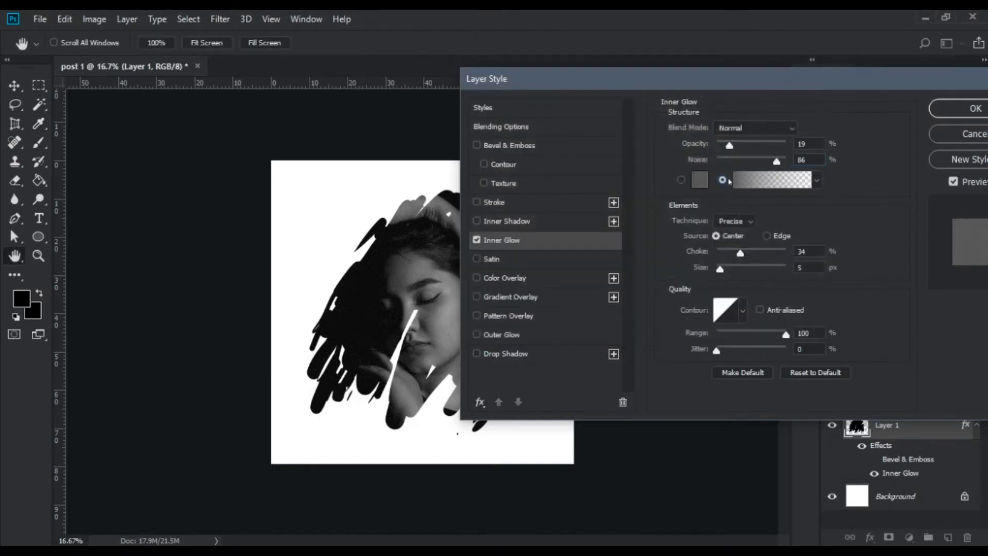
Step: Reduce the inner glow's opacity and noise to 0% and turn the effect off
drag(728, 145, 716, 146)
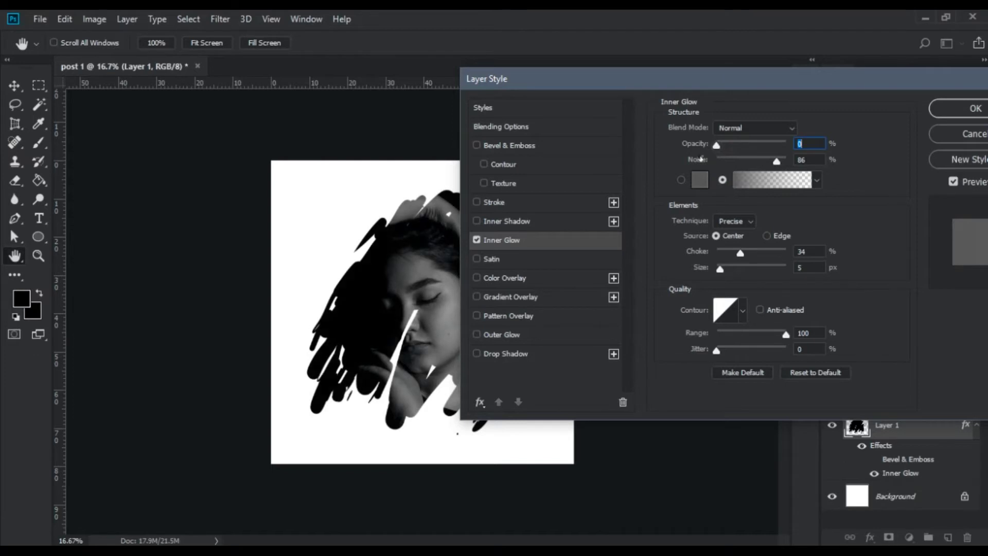
drag(776, 161, 497, 258)
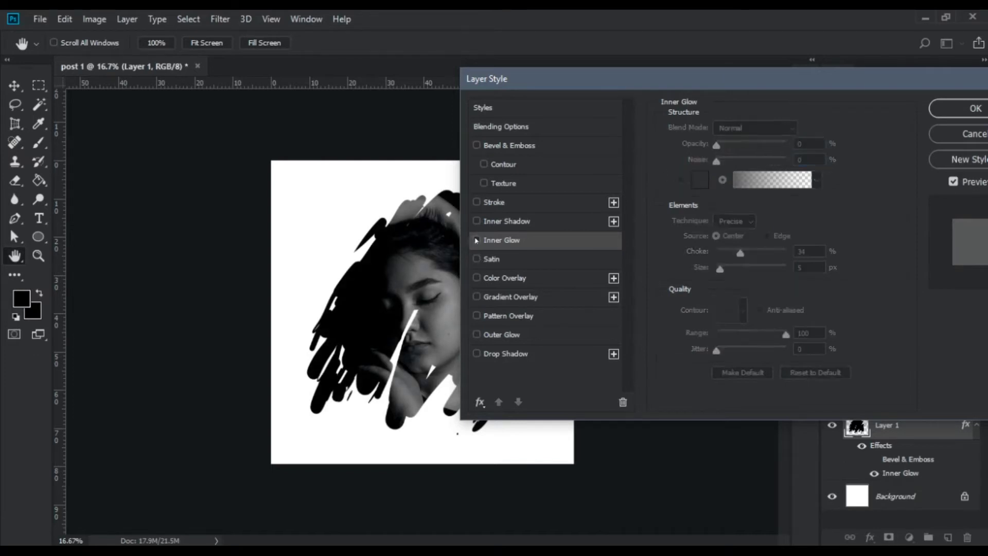
Step: Enable the Inner Shadow effect on Layer 1 with colour #fd0404 and 92% opacity
click(476, 220)
click(542, 225)
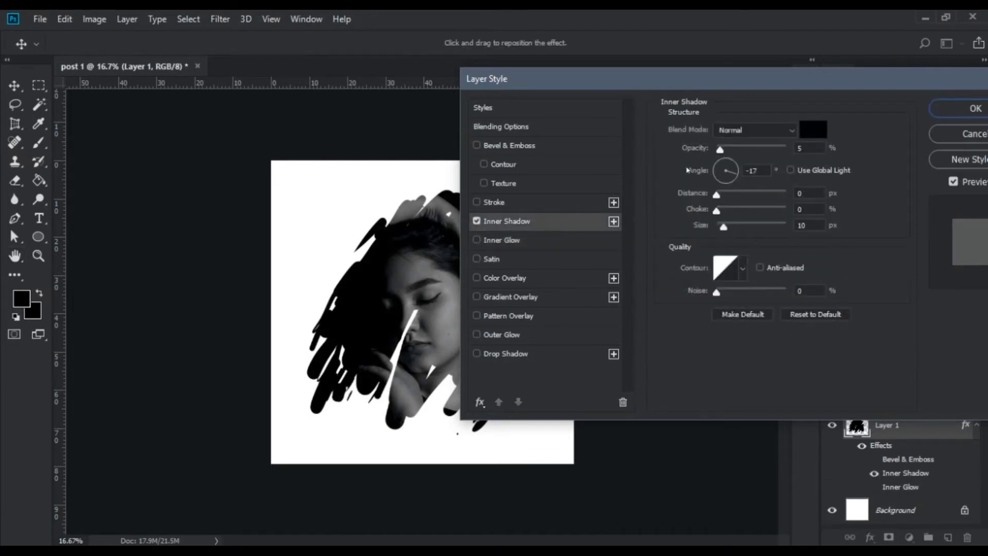
click(812, 130)
text(fd0404)
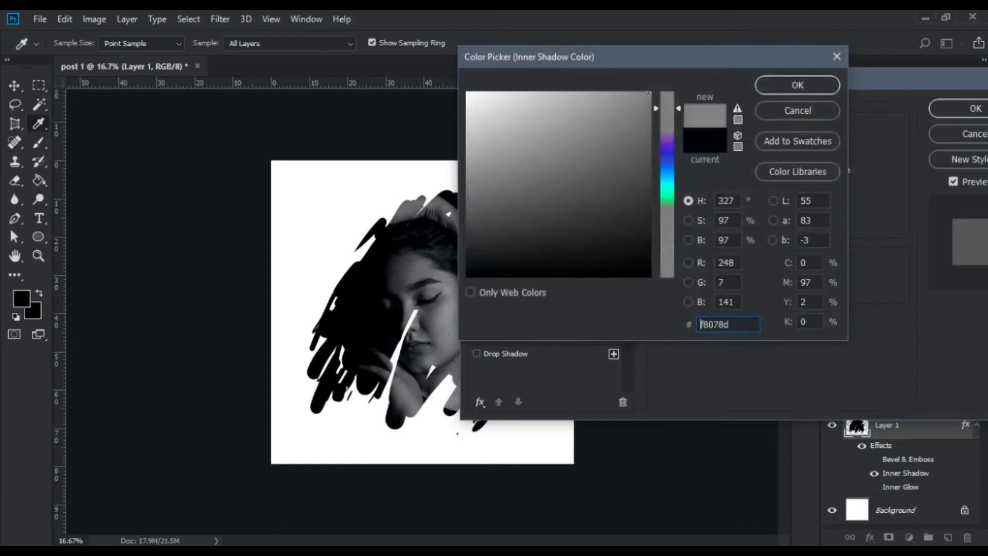
click(814, 85)
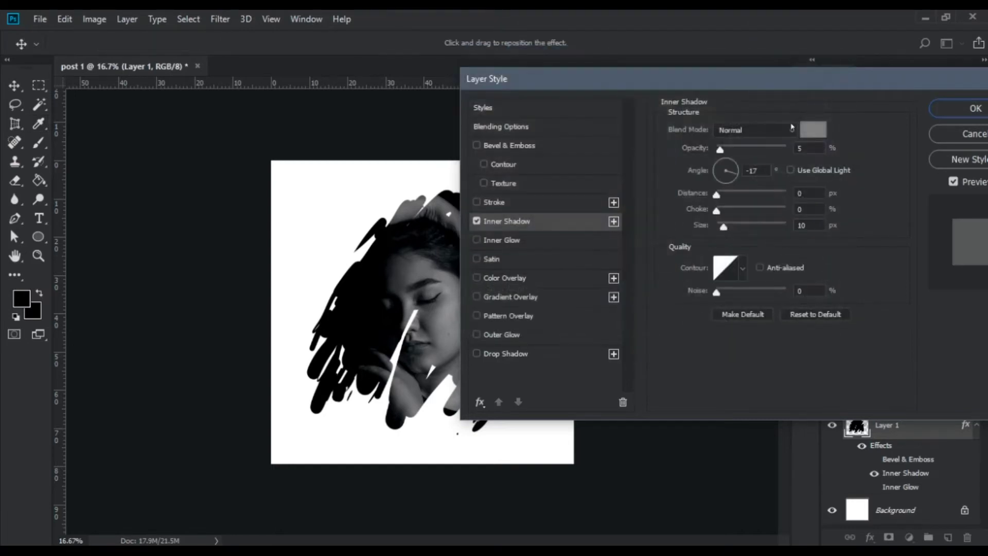
drag(719, 150, 781, 156)
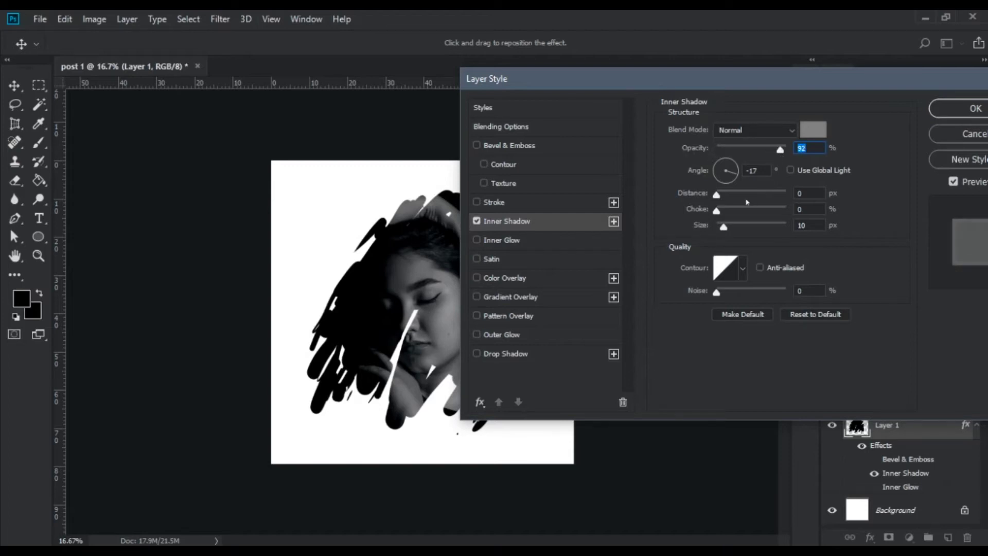
Step: Try an inner shadow distance of 4 px and choke of 38% with the colour #a29f9f
drag(716, 195, 720, 196)
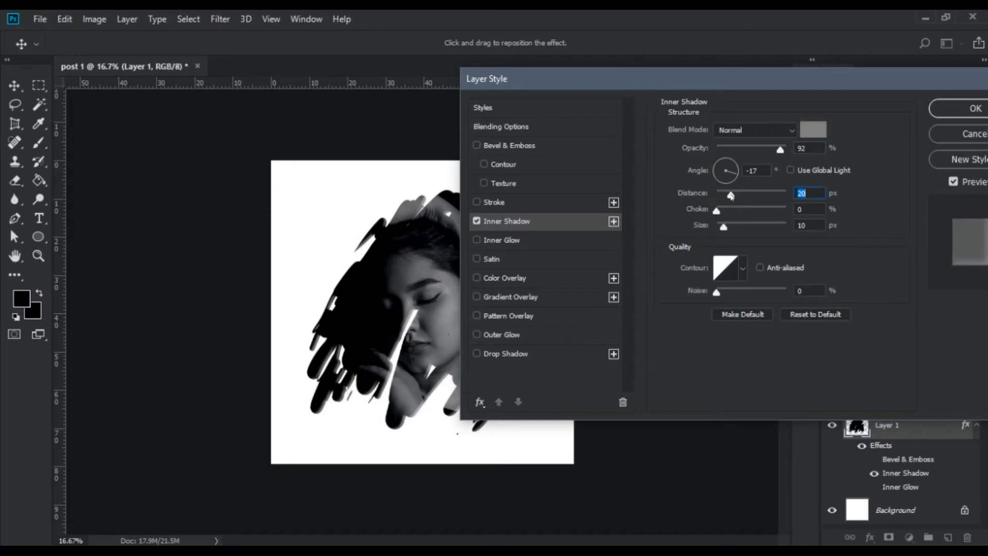
mouse_move(731, 196)
mouse_down()
mouse_move(720, 196)
mouse_move(736, 210)
mouse_move(764, 210)
mouse_move(742, 207)
mouse_up()
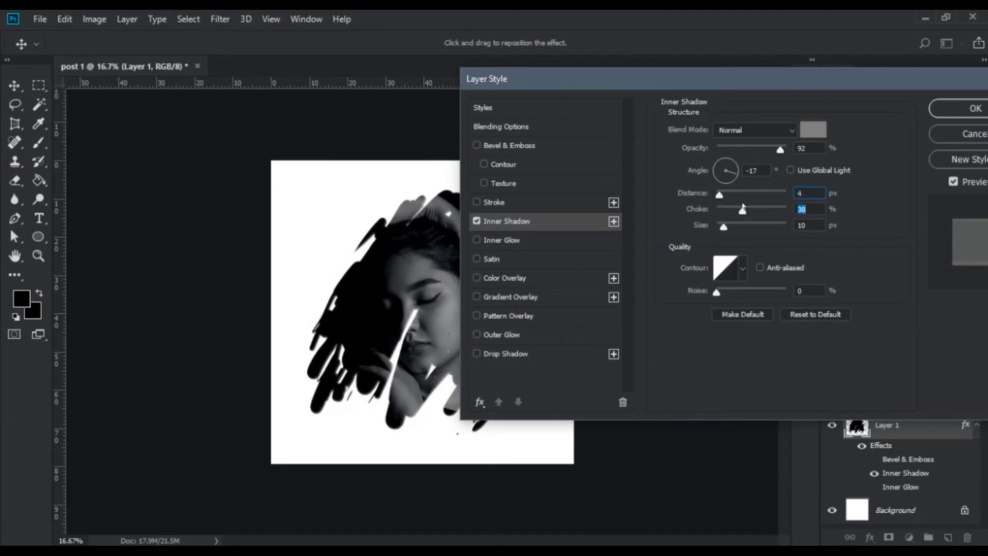
click(812, 129)
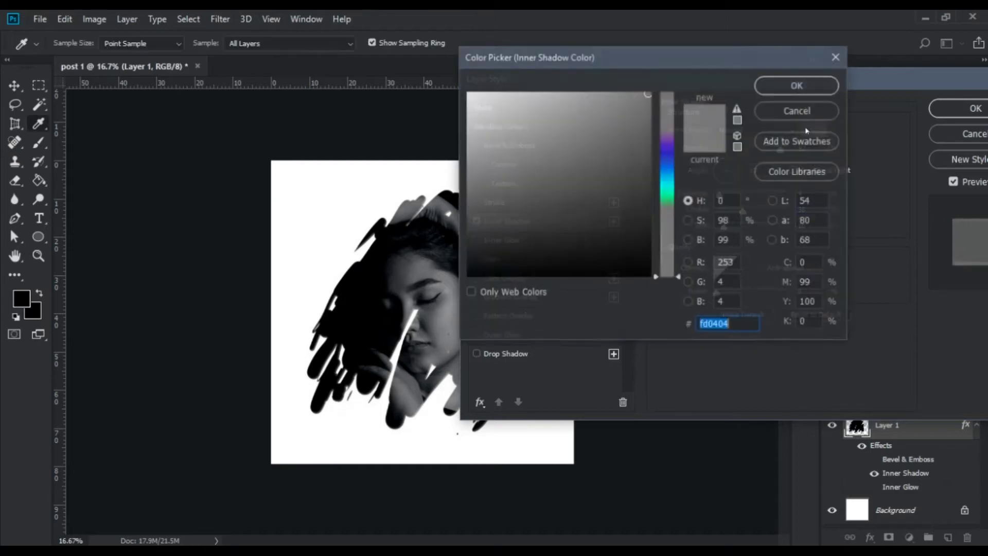
click(487, 133)
drag(477, 146, 469, 159)
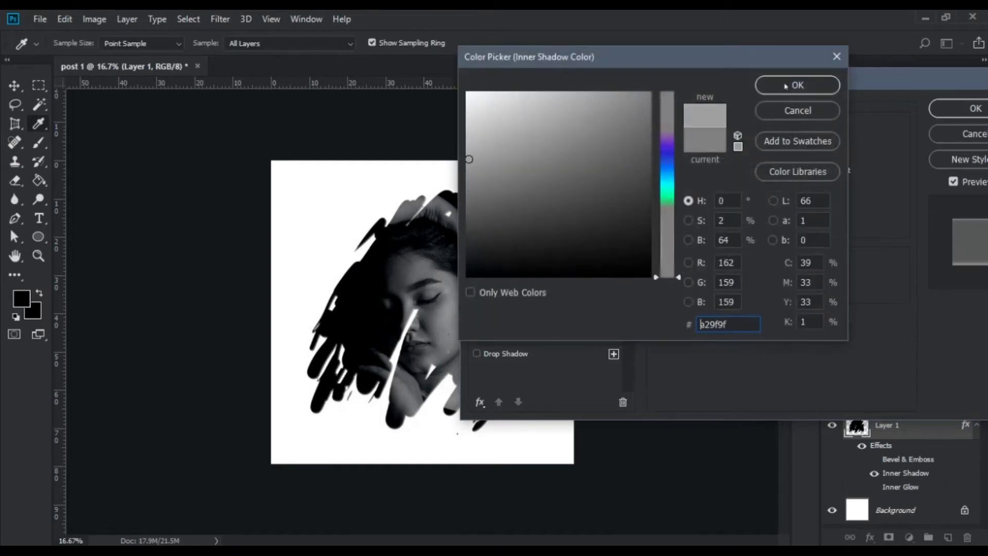
click(788, 85)
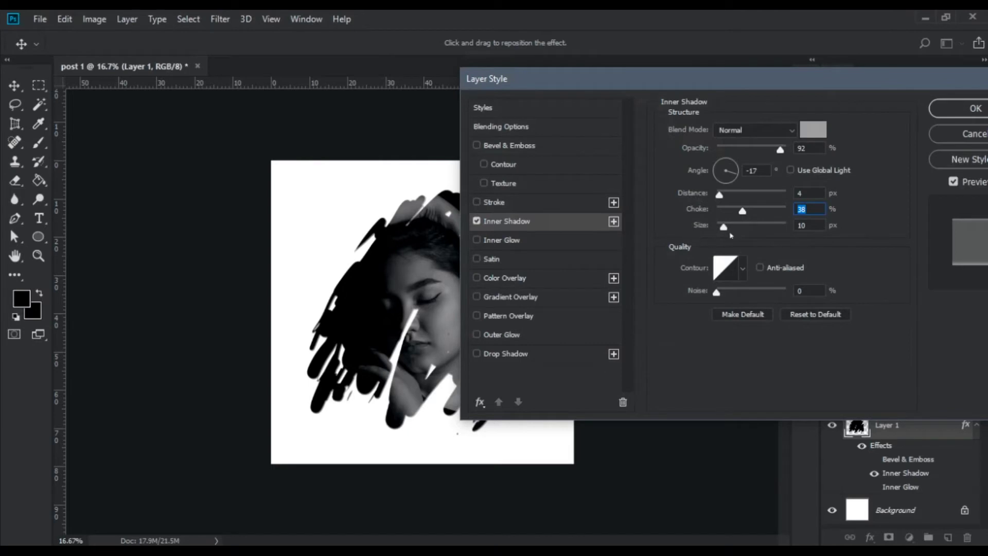
Step: Try an inner shadow size of 0 px, angle of -9° and distance of 16 px with a darker mid-grey colour
mouse_move(724, 229)
mouse_down()
mouse_move(749, 230)
mouse_move(717, 230)
mouse_up()
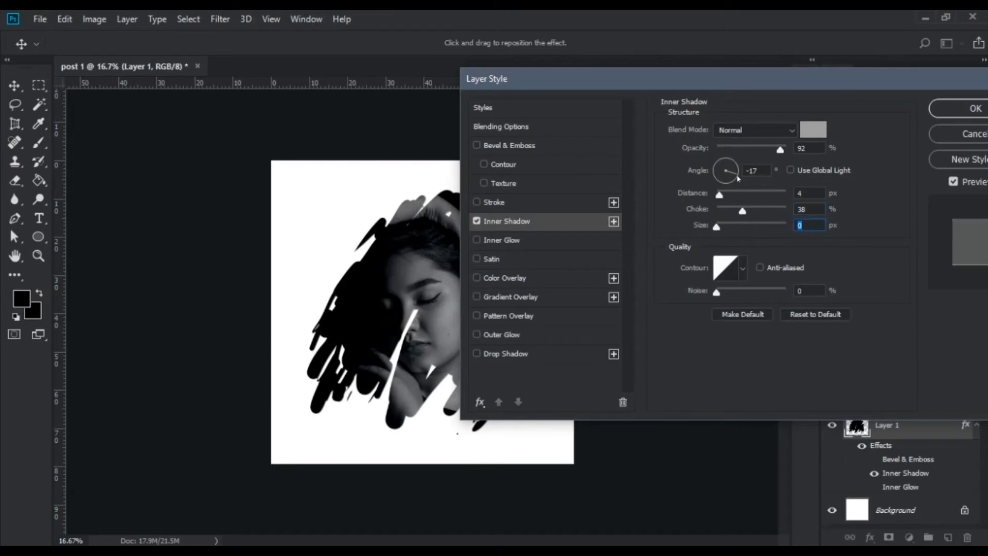
drag(738, 179, 727, 196)
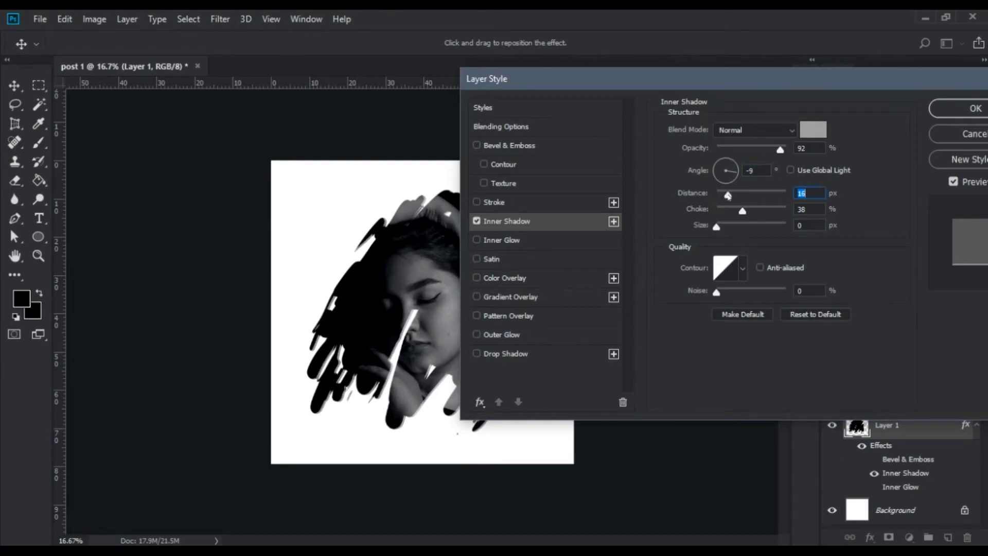
click(813, 129)
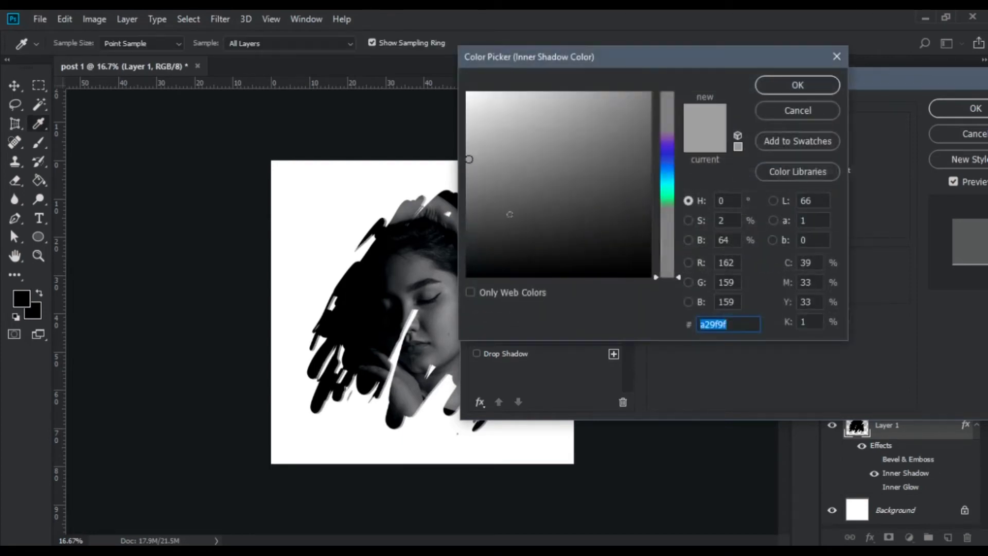
click(475, 216)
click(473, 232)
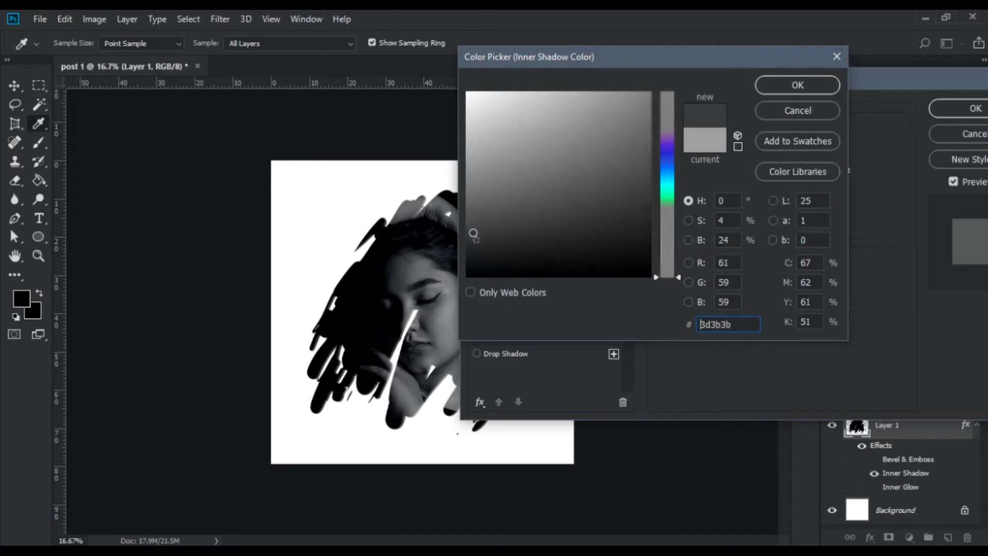
click(476, 247)
drag(477, 220, 477, 184)
click(792, 89)
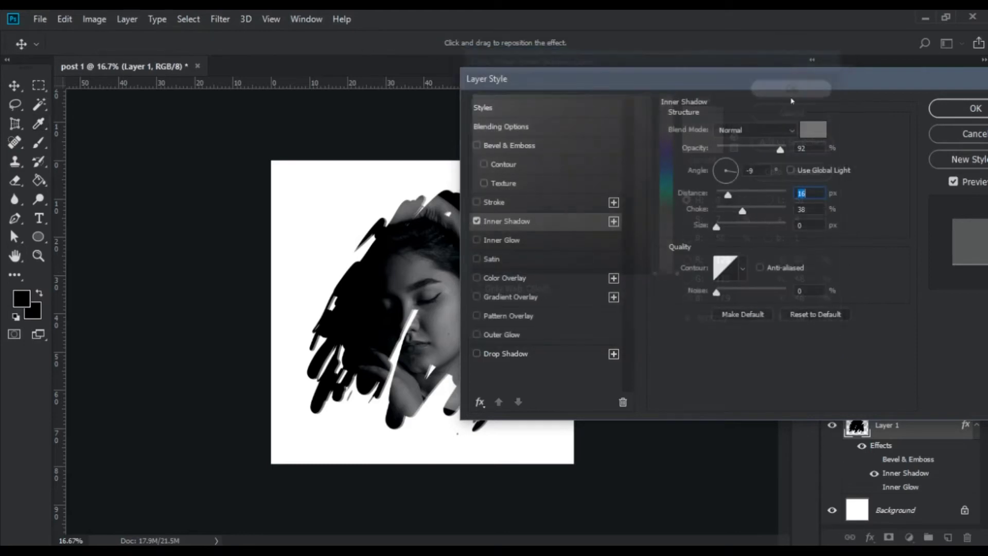
Step: Set the inner shadow's angle to 145°, opacity to 100% and distance to 19 px
drag(732, 176, 715, 165)
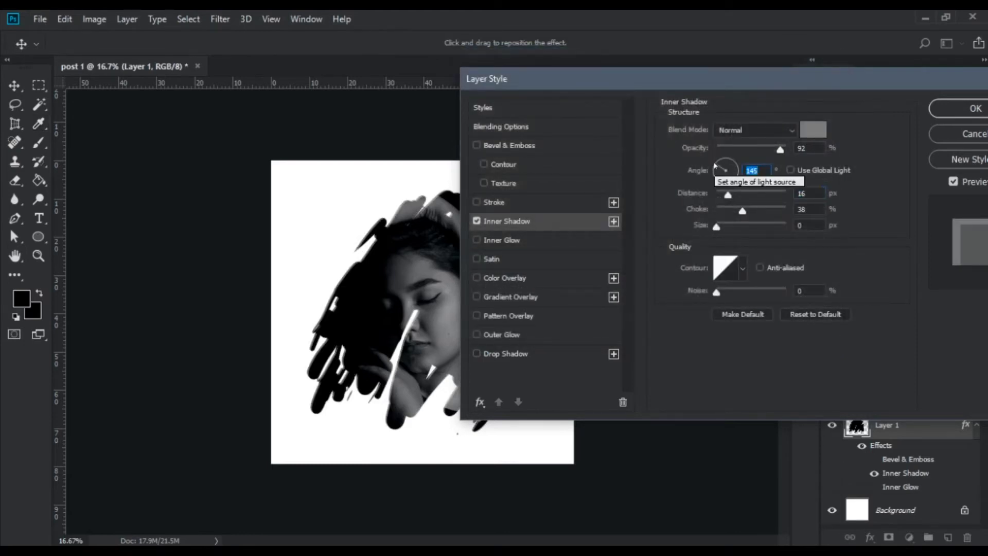
click(786, 151)
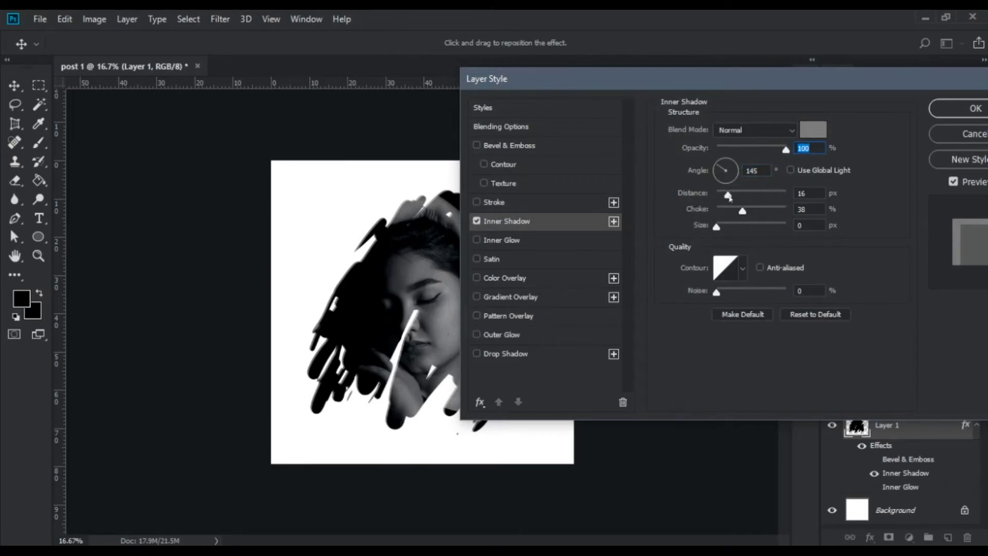
mouse_move(729, 196)
mouse_down()
mouse_move(740, 195)
mouse_move(730, 195)
mouse_up()
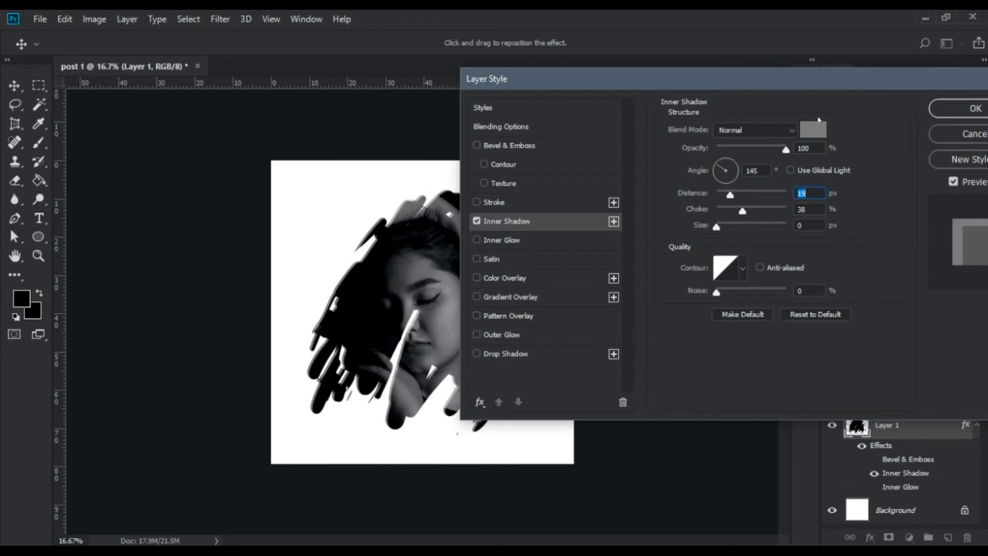
Step: Try near-white #fcf6f6 and red #fd0000 for the inner shadow, and set its colour to #353434
click(813, 130)
click(471, 236)
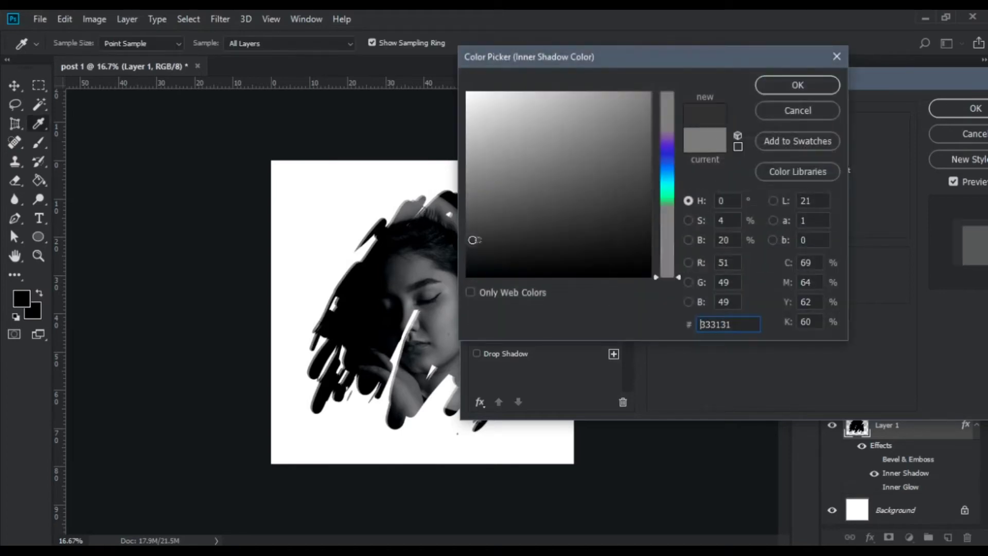
click(479, 129)
click(472, 94)
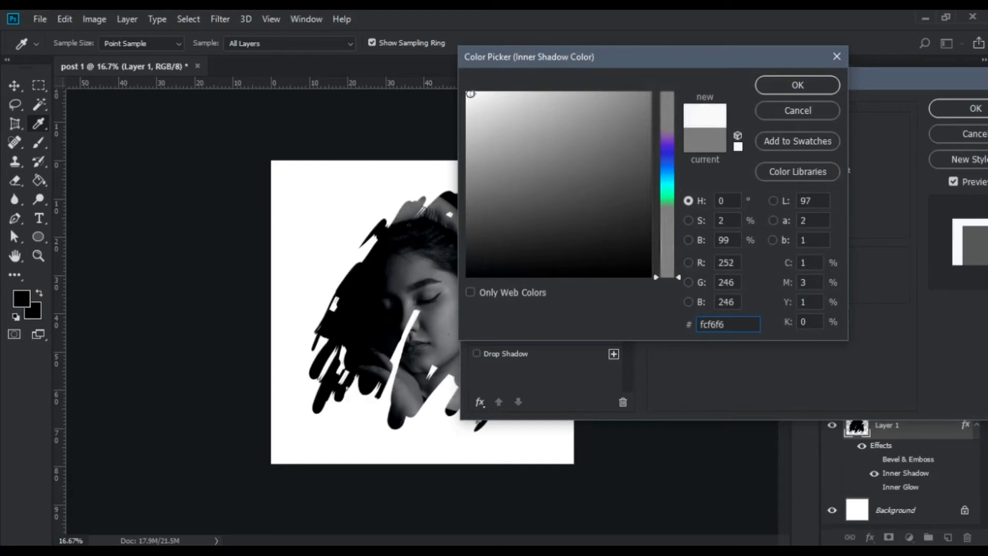
click(651, 94)
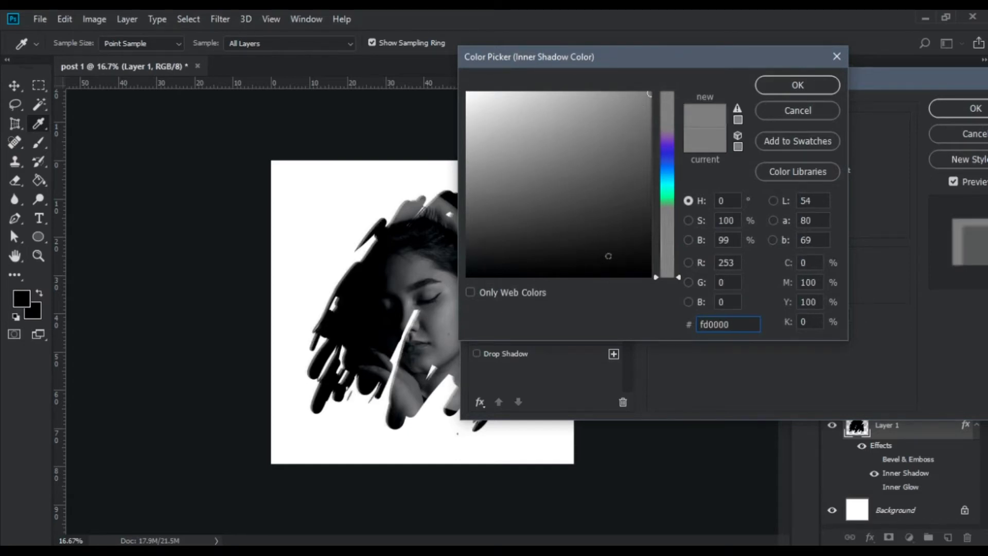
click(471, 238)
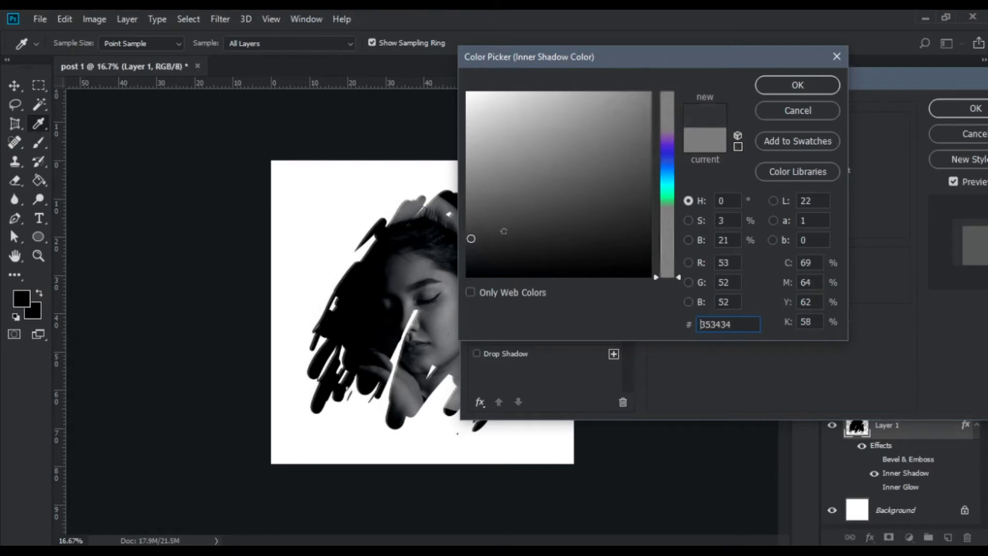
click(797, 86)
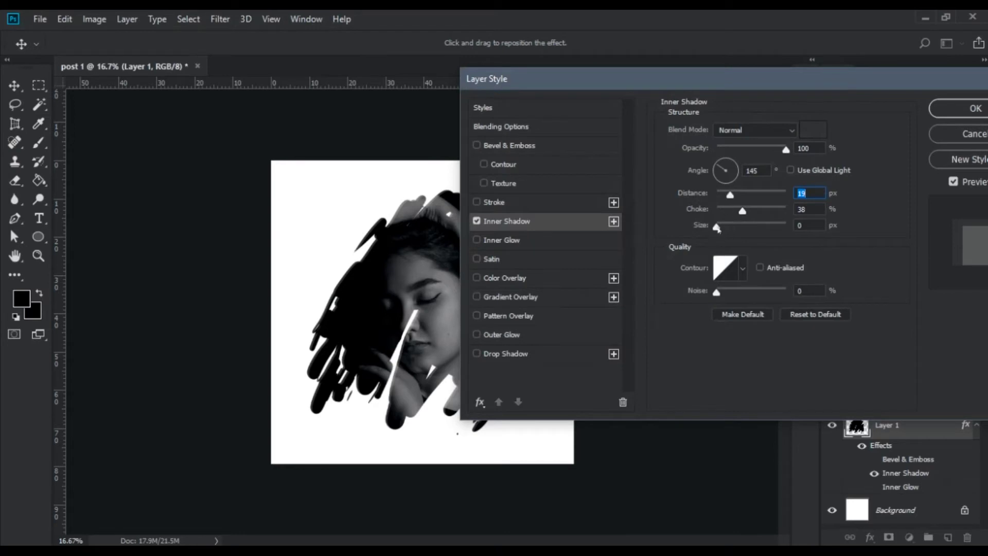
Step: Set the inner shadow's distance to 17 px, choke to about 16% and size to 7 px, and apply the layer style
drag(716, 227, 736, 230)
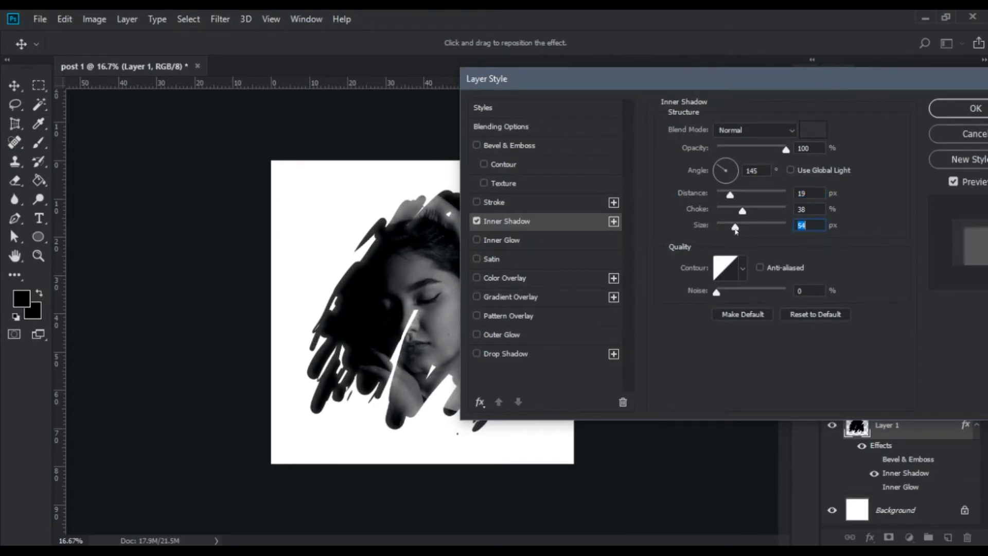
drag(730, 195, 721, 229)
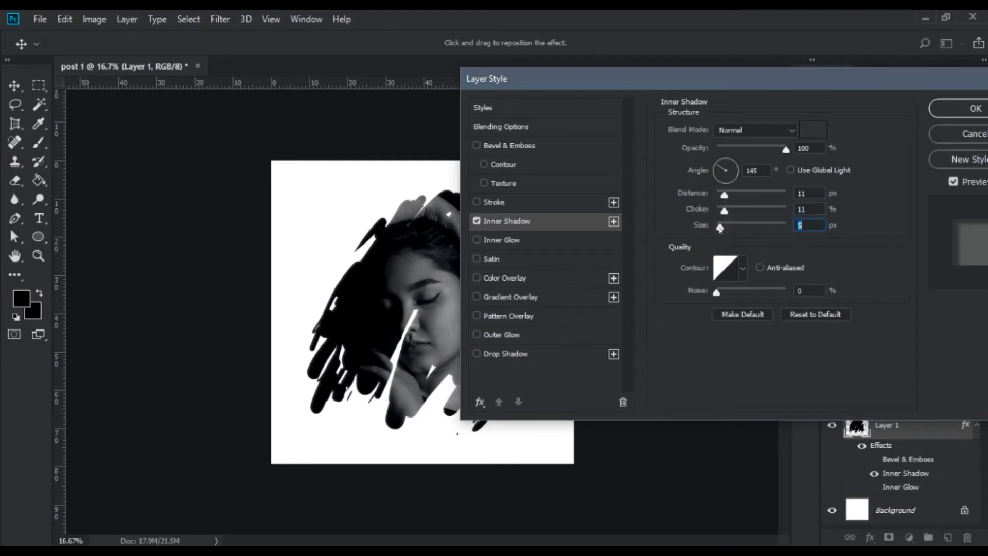
mouse_move(724, 211)
mouse_down()
mouse_move(758, 210)
mouse_move(731, 211)
mouse_move(726, 195)
mouse_move(728, 210)
mouse_up()
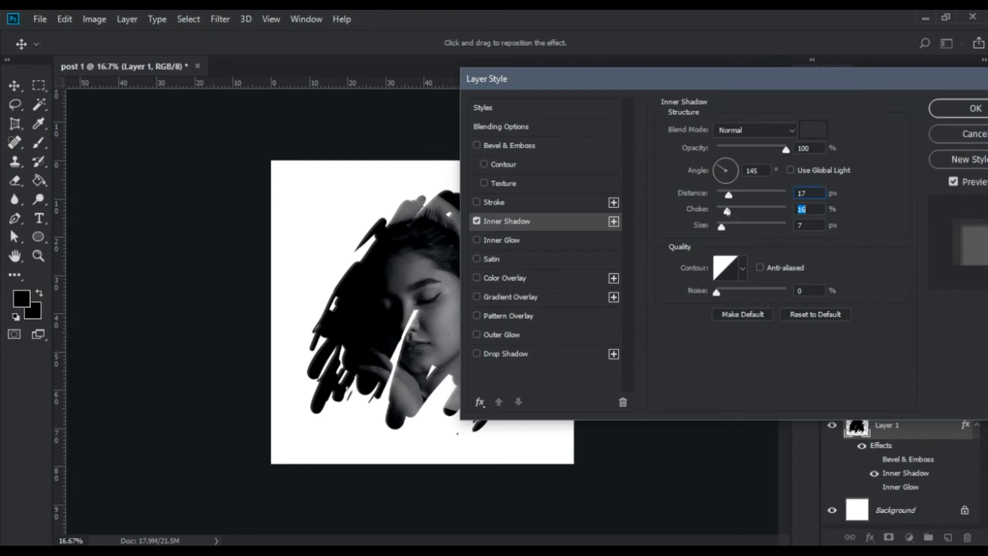
click(975, 108)
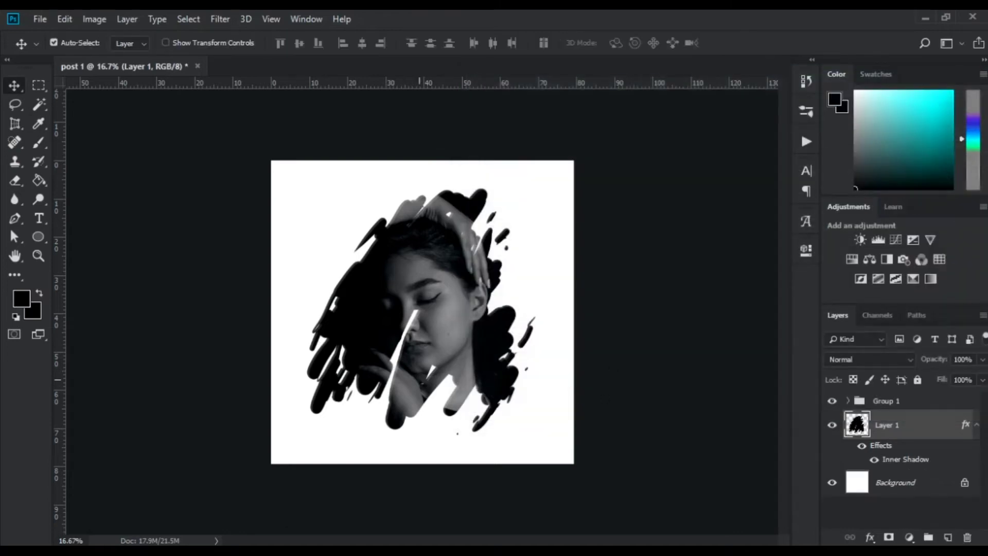
Step: Collapse Layer 1's effects, add a new layer above Group 1 and start point text in the canvas's upper-left area
click(976, 426)
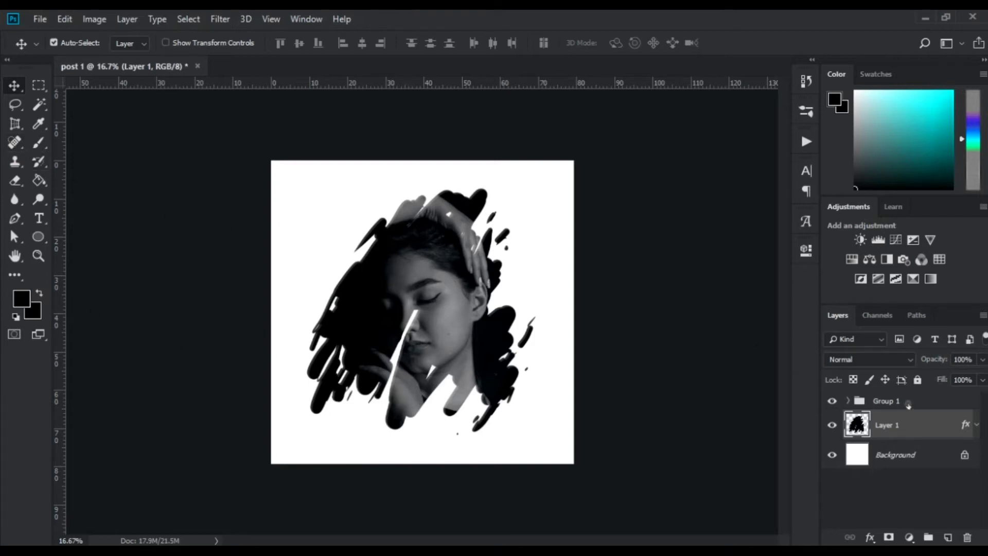
click(906, 402)
click(947, 537)
click(39, 218)
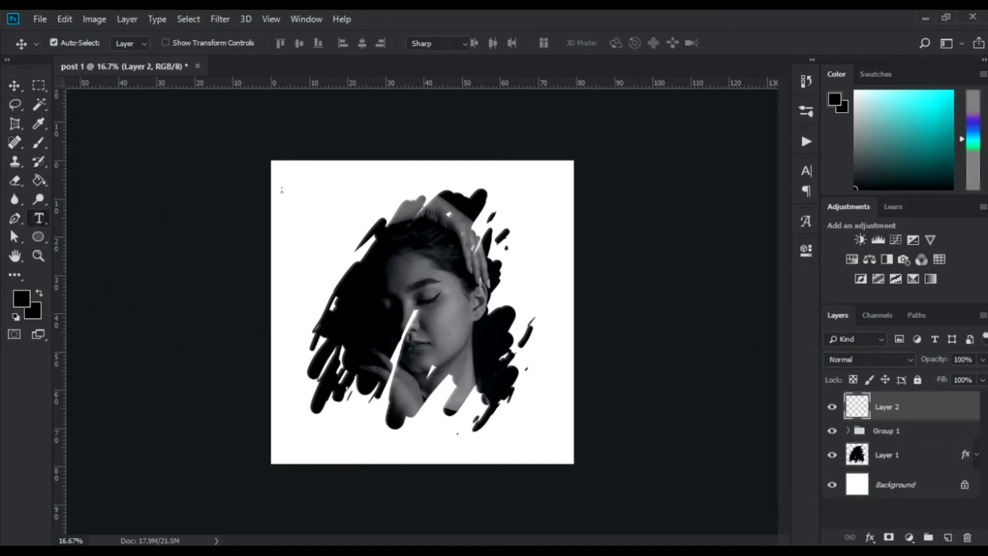
click(318, 174)
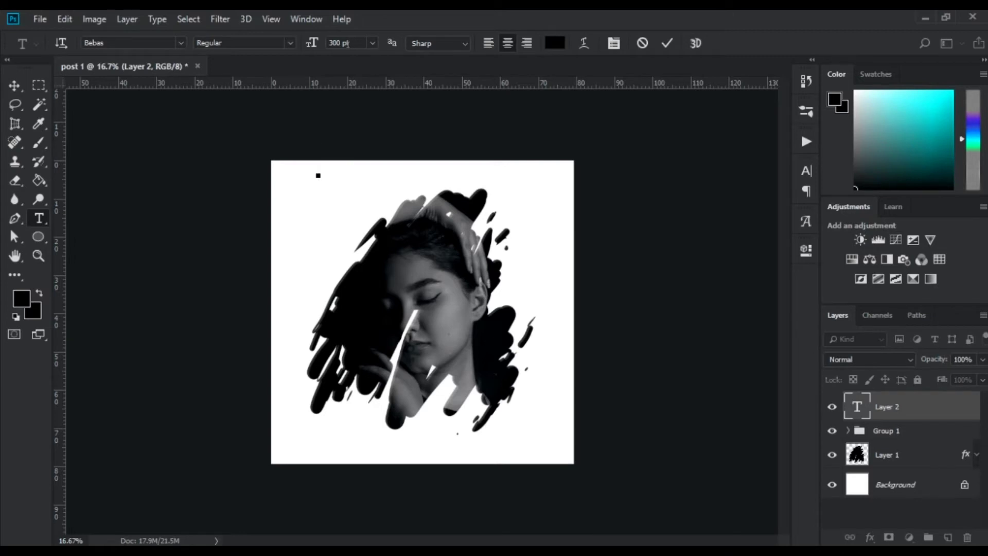
Step: Set the text size to 72 pt, keep its colour black and enter "INSTA STORY" on two lines
click(371, 43)
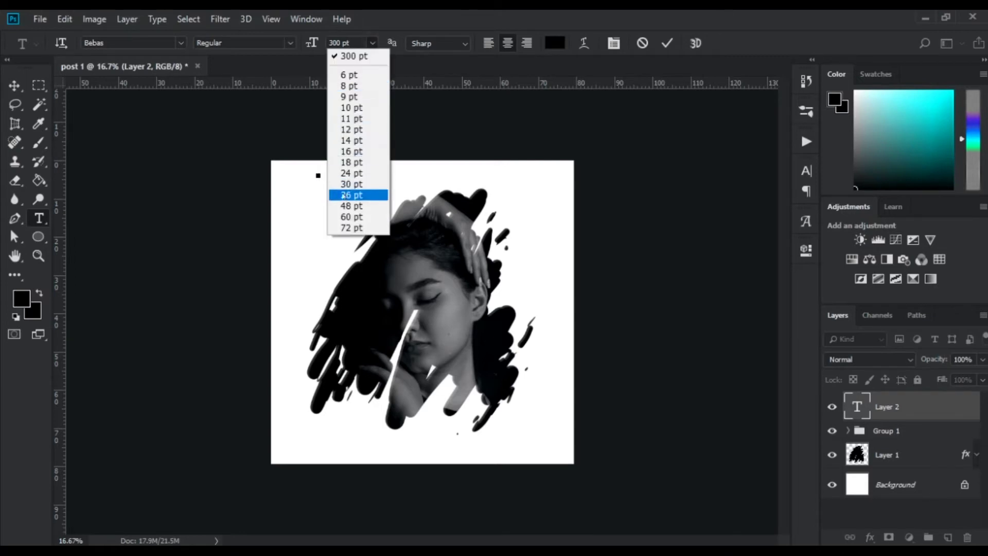
click(351, 227)
click(558, 45)
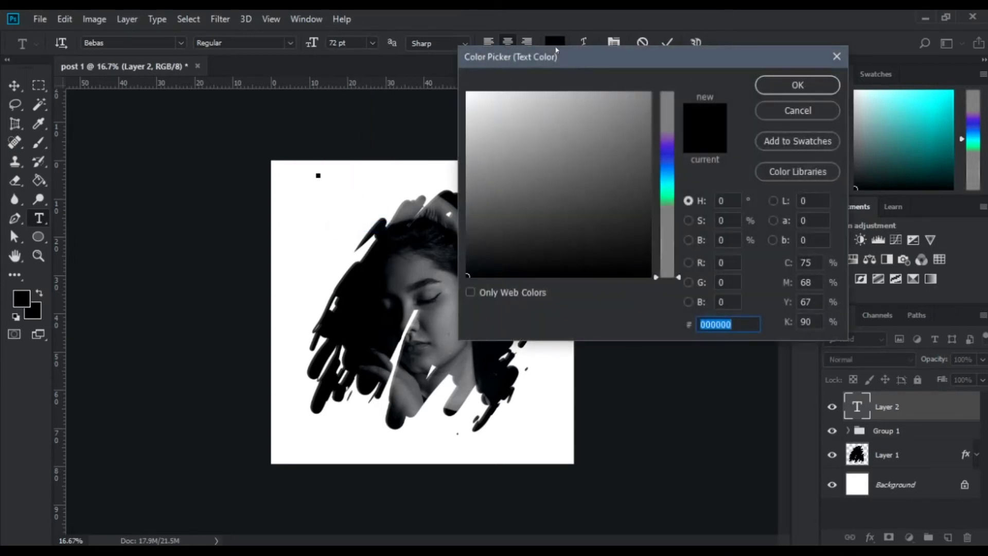
click(815, 78)
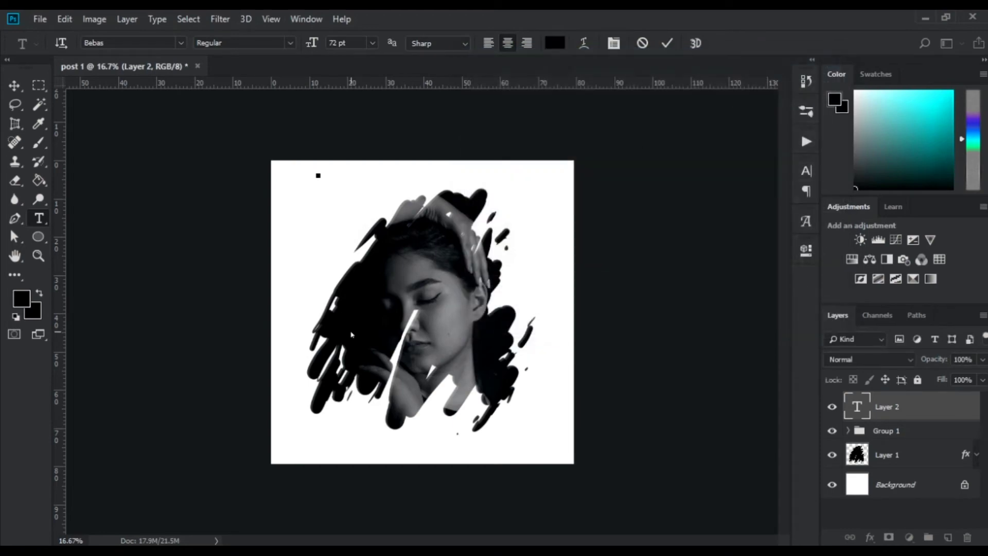
text(INSAT)
key(BackSpace)
key(BackSpace)
text(TA )
text(STORY)
Step: Set the leading of the whole INSTA STORY text to 93 pt and its tracking to 160
key(ctrl+a)
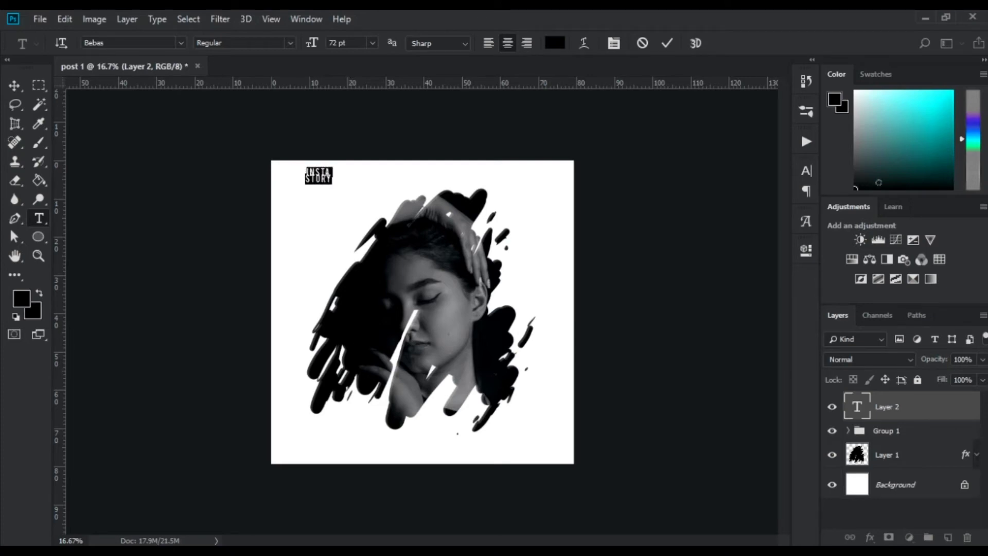
click(806, 171)
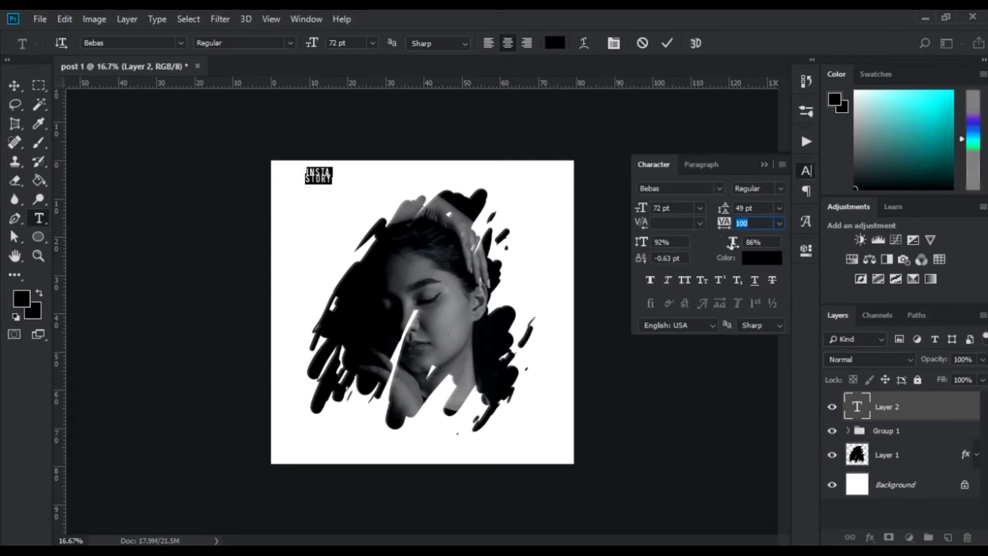
mouse_move(722, 209)
mouse_down()
mouse_move(754, 212)
mouse_move(729, 224)
mouse_up()
click(736, 225)
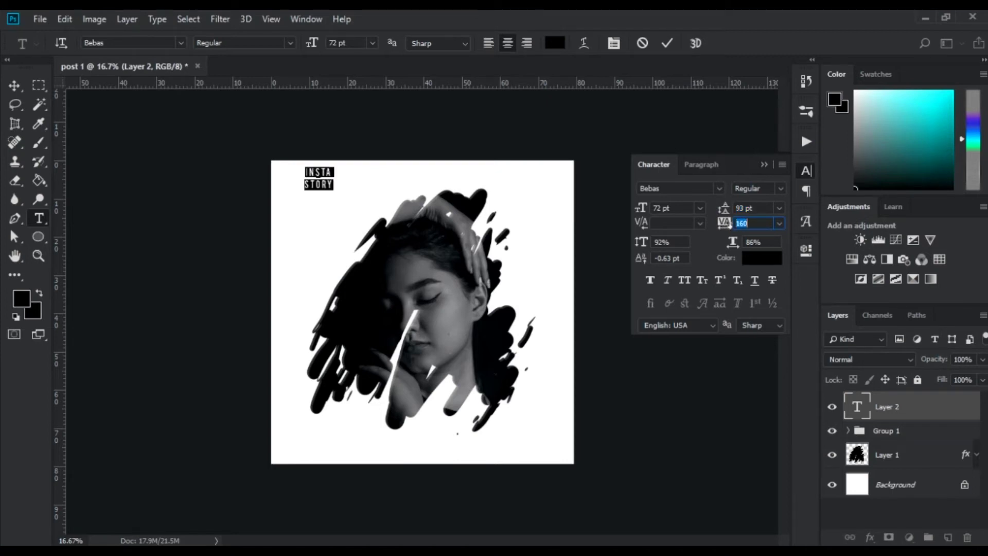
Step: Commit the INSTA STORY text and move it slightly outward and down within the canvas's upper-left corner
click(667, 43)
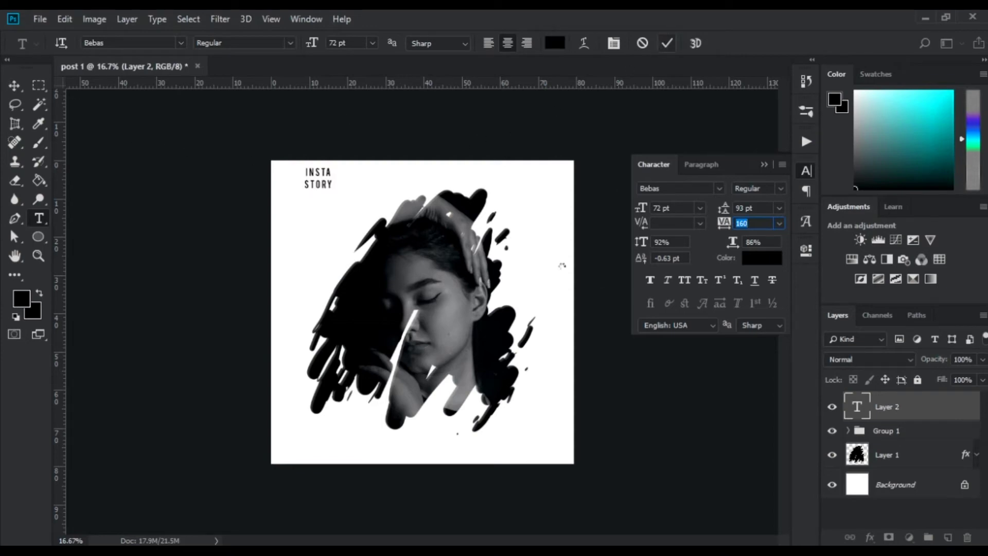
click(763, 165)
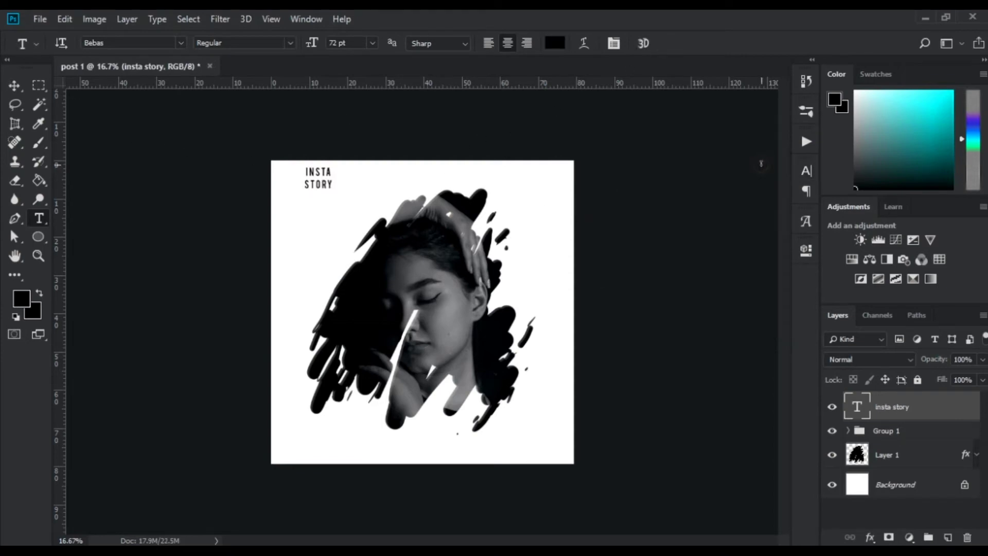
key(v)
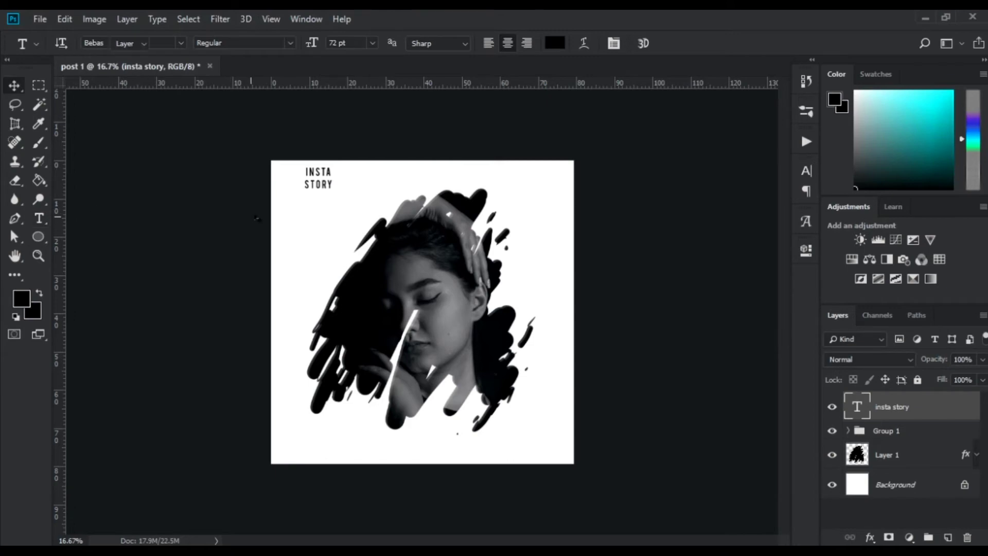
mouse_move(316, 177)
mouse_down()
mouse_move(484, 447)
mouse_move(534, 440)
mouse_move(535, 429)
mouse_move(309, 221)
mouse_move(302, 187)
mouse_up()
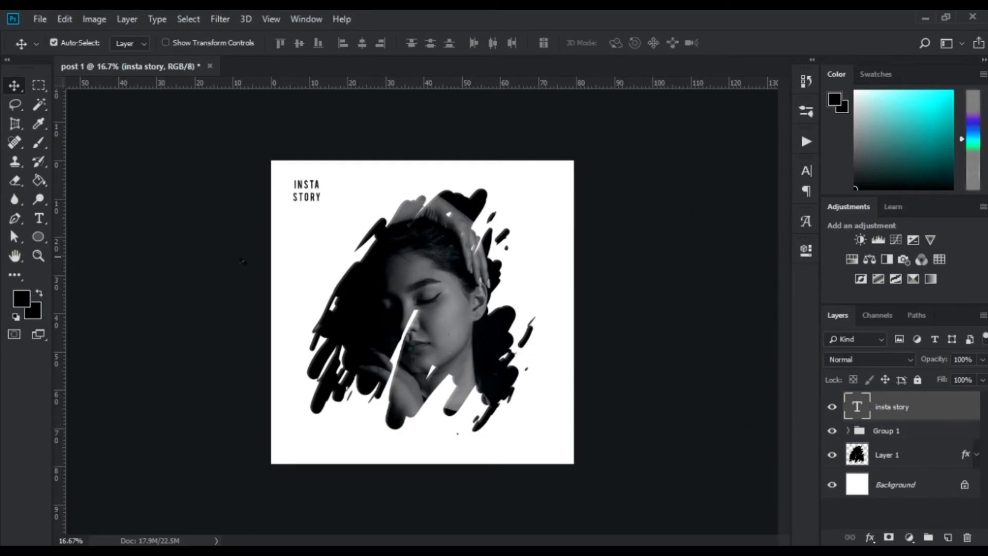
Step: Draw a thin black rectangle, about 226 × 7 px, as an underline beneath the word STORY
click(39, 236)
click(93, 237)
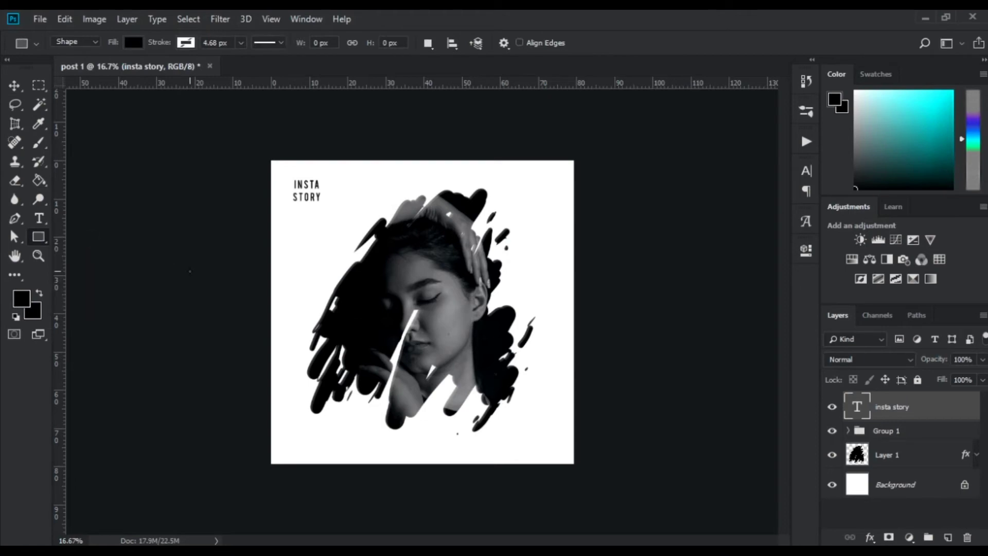
key(ctrl+plus)
key(ctrl+plus)
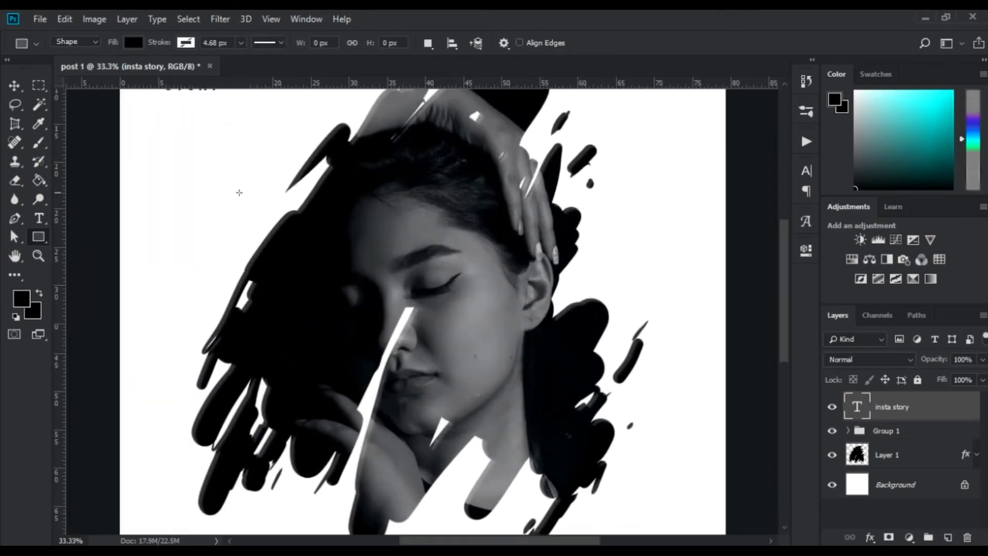
scroll(239, 193, up, 2)
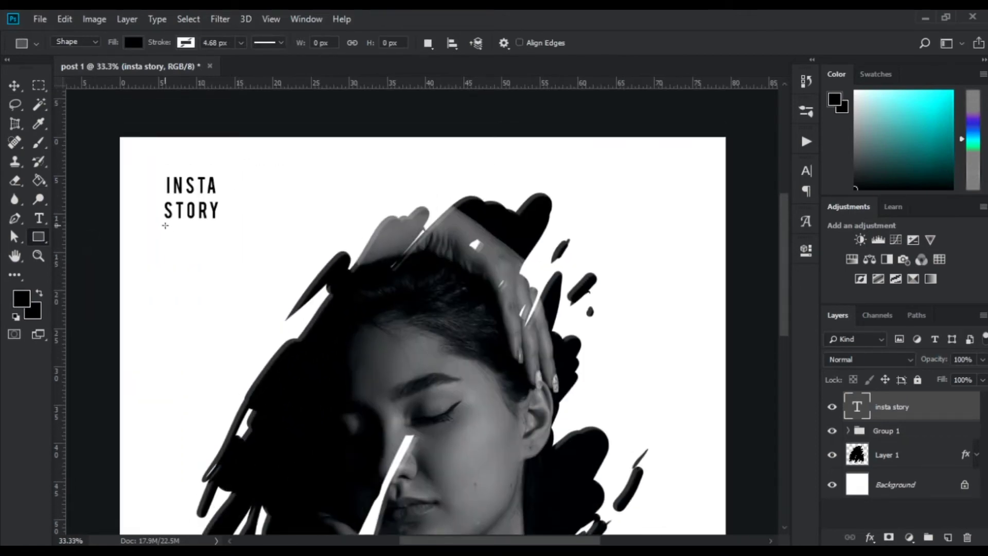
drag(165, 225, 219, 226)
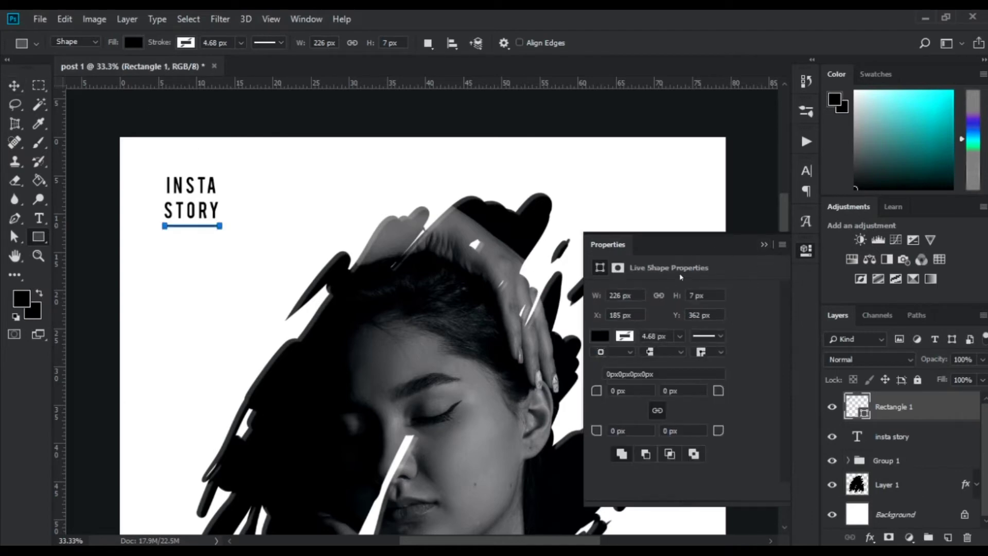
click(764, 244)
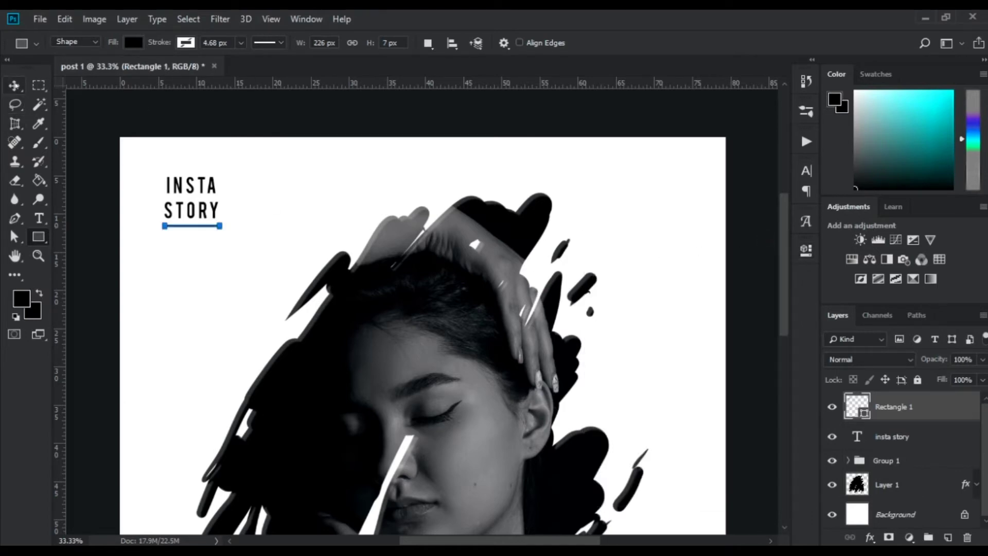
Step: Nudge the underline up three small steps, closer to the INSTA STORY text
click(15, 85)
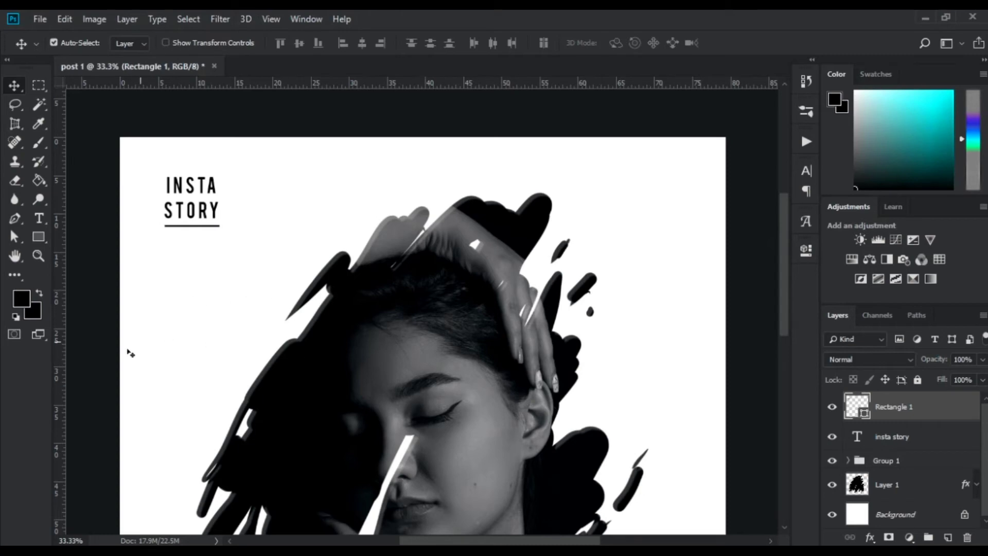
key(Up)
key(Up)
key(Up)
scroll(409, 337, down, 6)
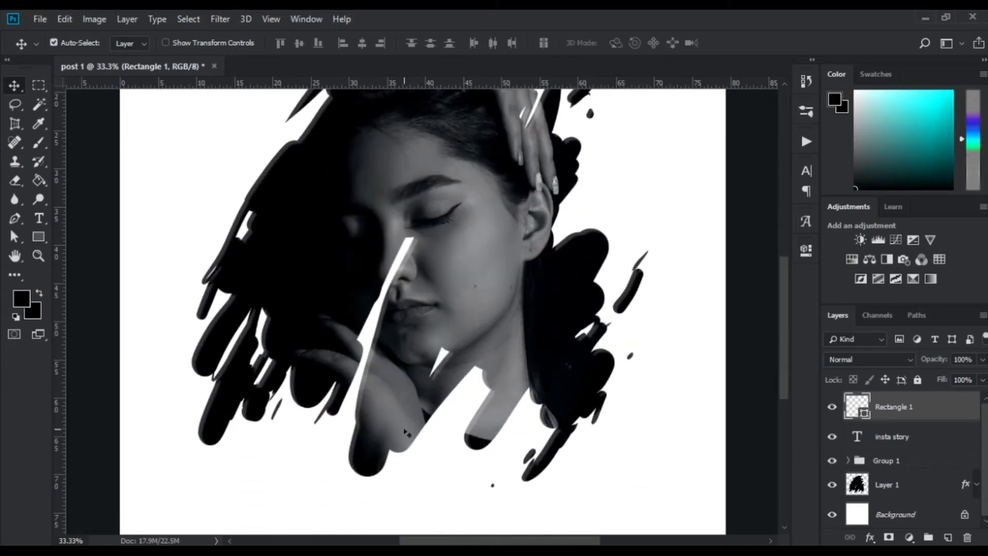
key(ctrl+minus)
key(ctrl+minus)
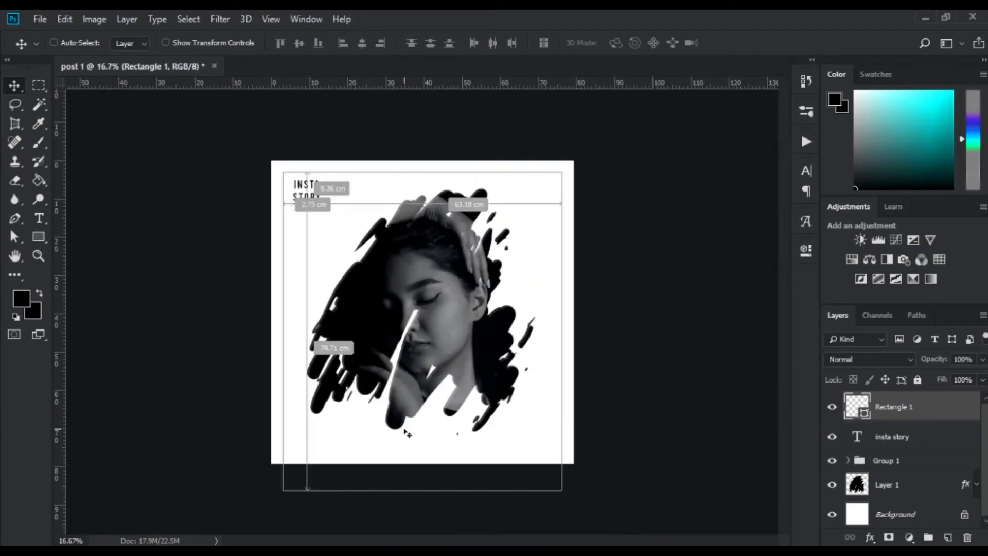
key(ctrl+minus)
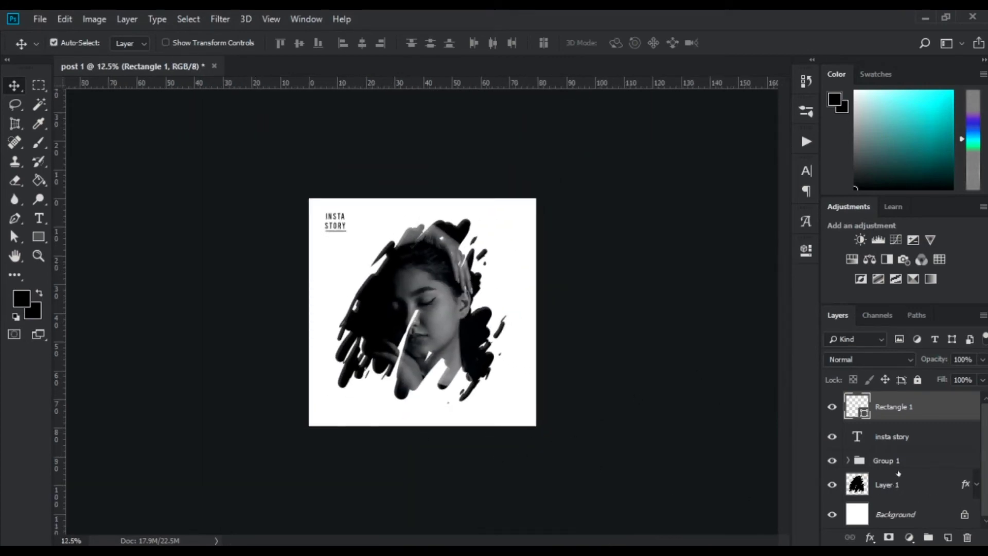
Step: Expand Layer 1's effects, set the inner shadow's distance to 10 px and apply the layer style
click(891, 512)
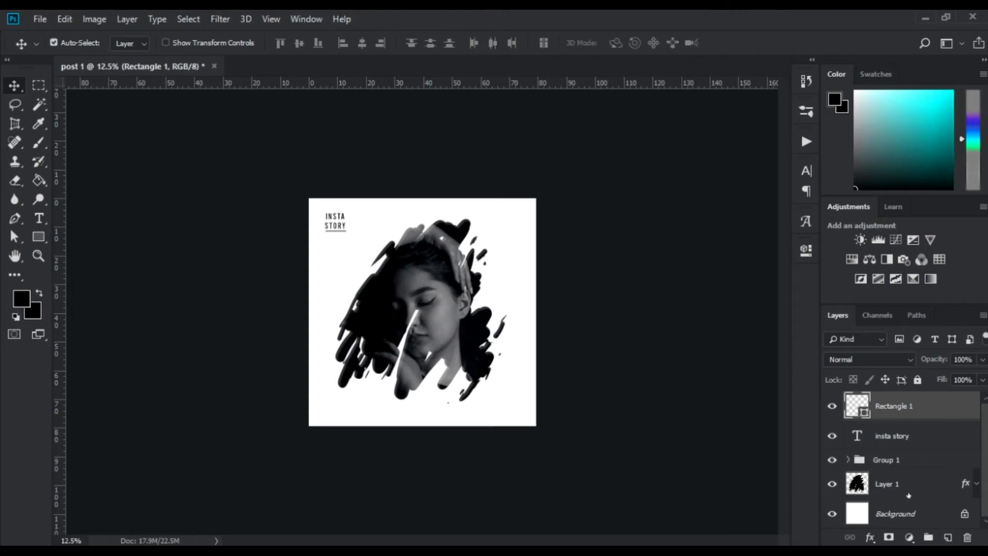
click(976, 483)
scroll(952, 493, down, 1)
click(908, 489)
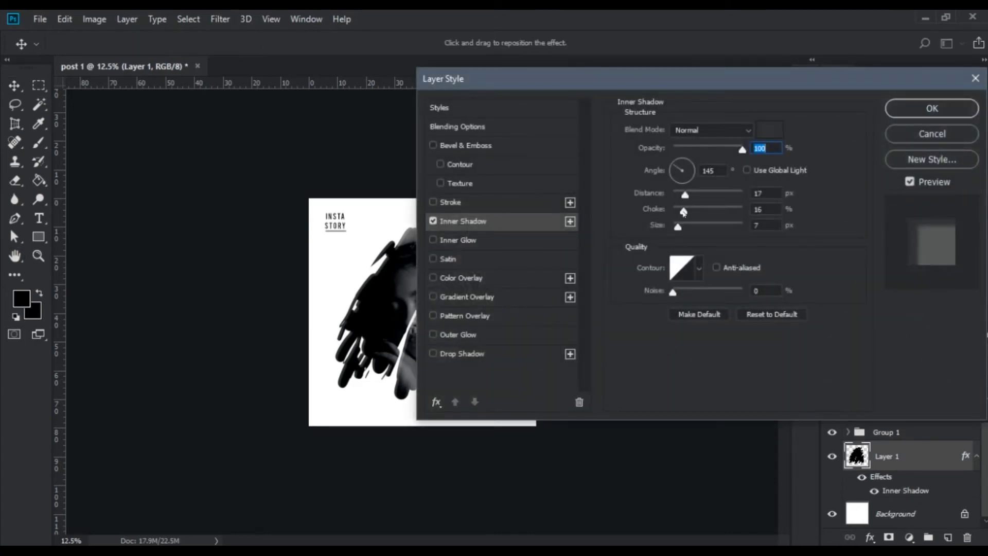
drag(684, 195, 680, 197)
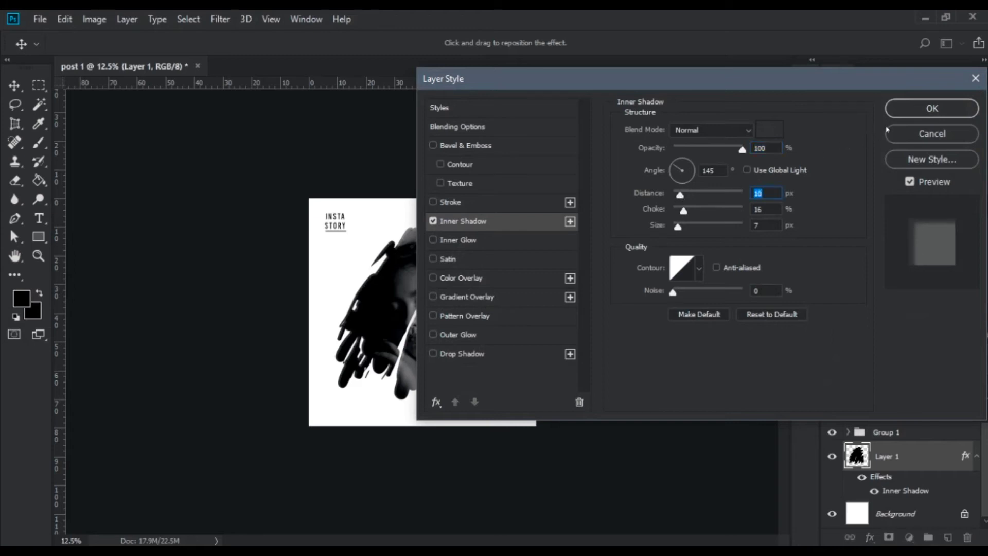
click(906, 109)
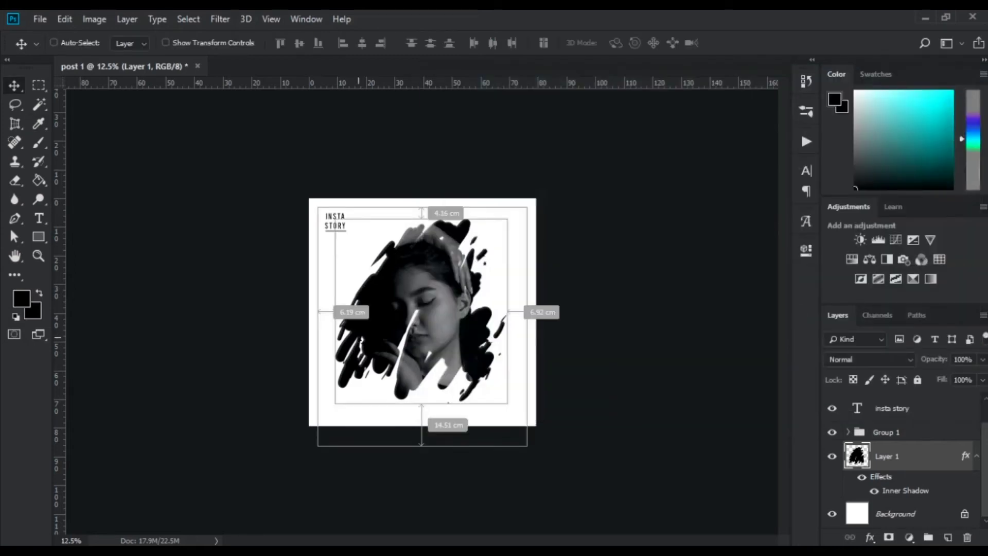
Step: Set Layer 1's inner shadow to a 9 px distance and 16% choke, and reduce its size to the minimum
key(ctrl+minus)
key(ctrl+plus)
key(ctrl+plus)
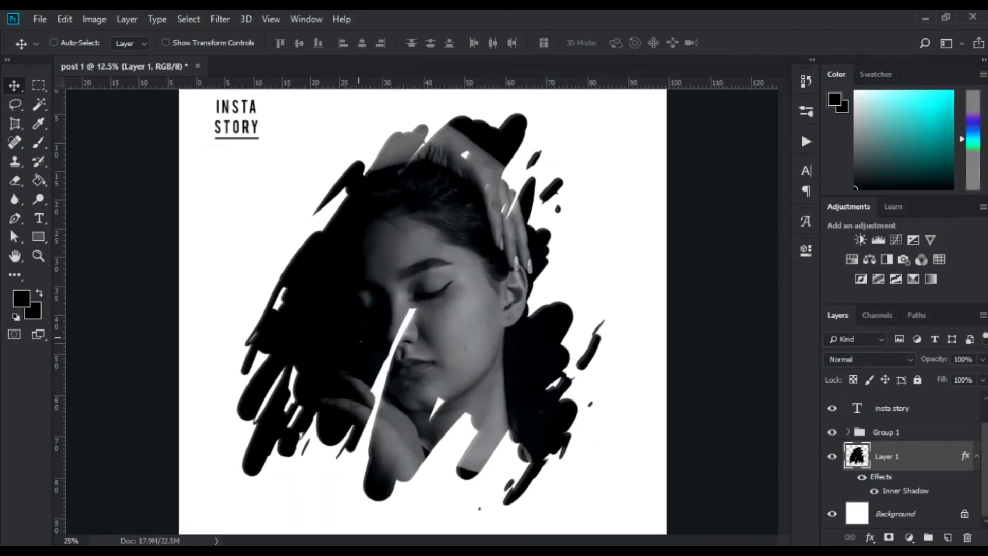
key(ctrl+plus)
key(ctrl+plus)
key(ctrl+plus)
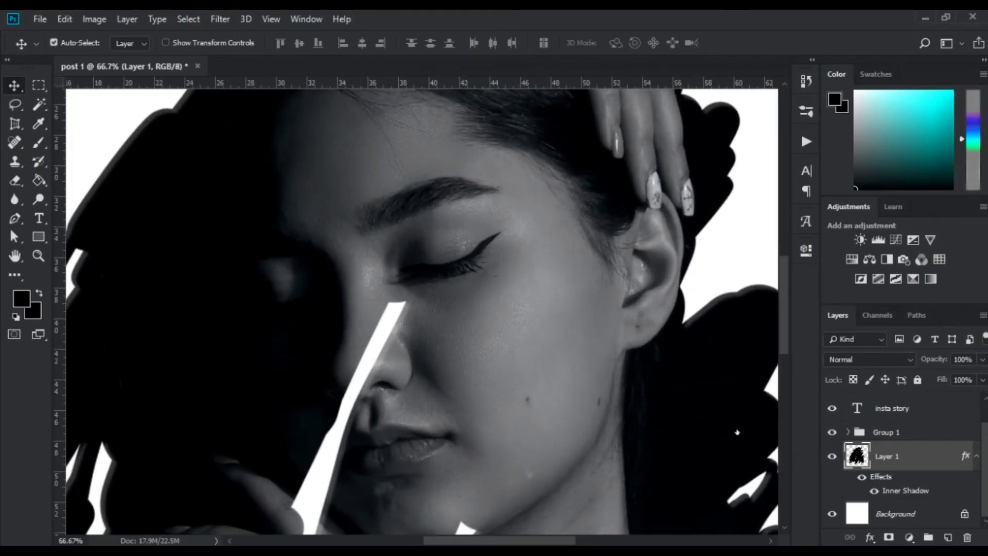
double_click(906, 492)
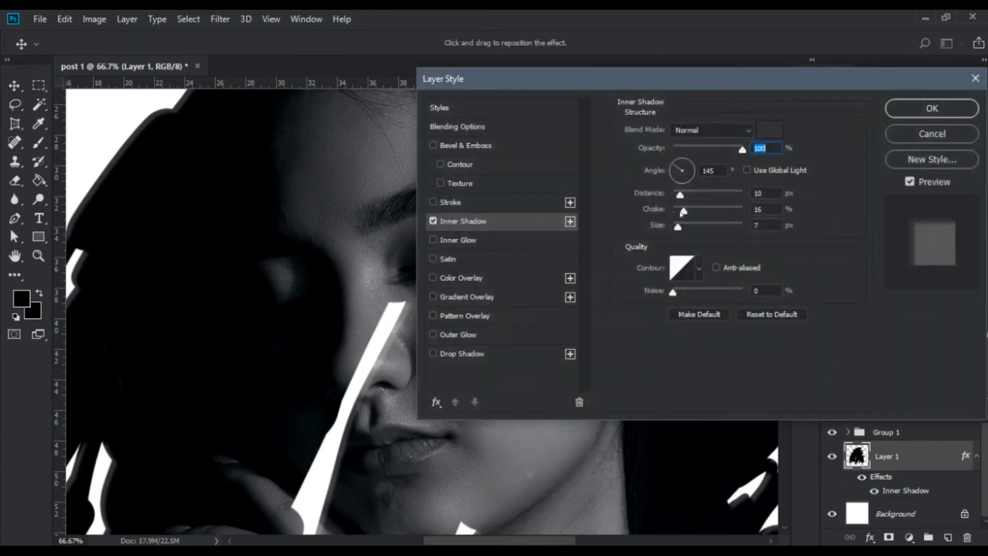
drag(683, 211, 676, 211)
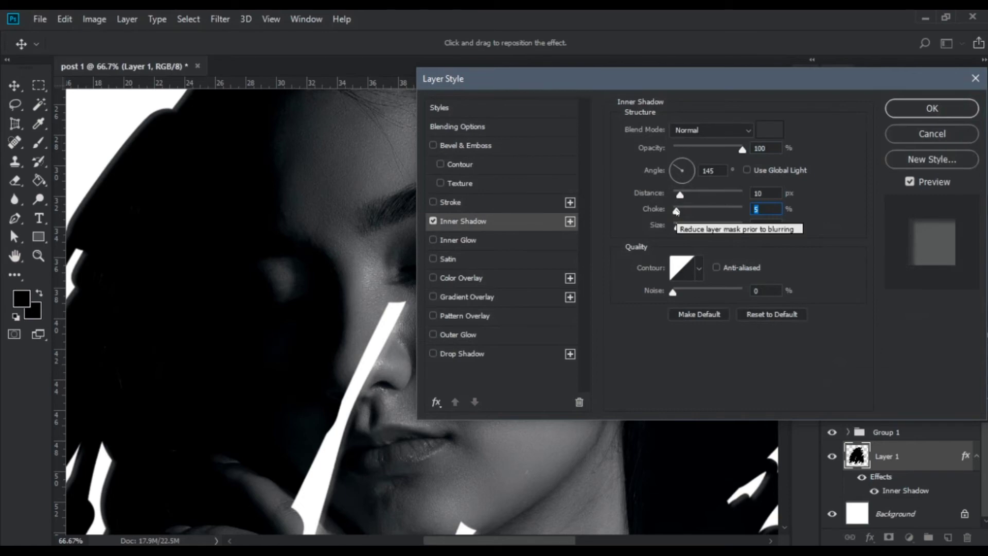
mouse_move(680, 194)
mouse_down()
mouse_move(690, 195)
mouse_move(677, 194)
mouse_up()
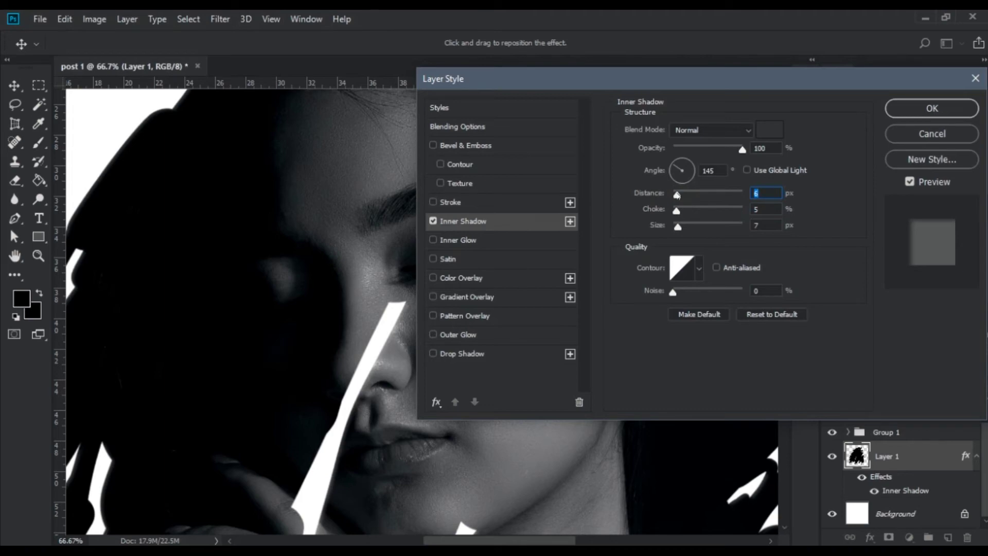
drag(677, 225, 700, 211)
click(678, 195)
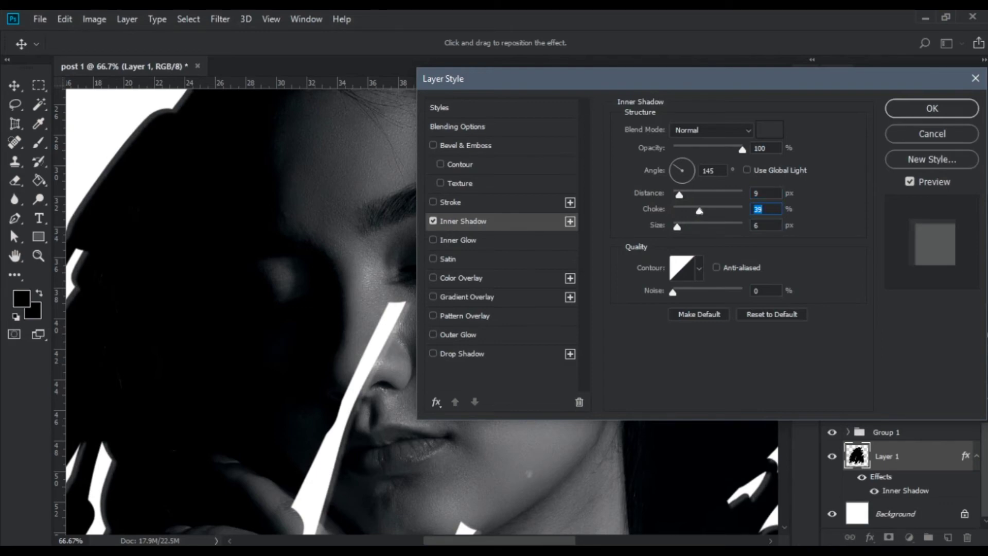
mouse_move(678, 227)
mouse_down()
mouse_move(693, 211)
mouse_move(671, 229)
mouse_up()
Step: Try several tones for the inner shadow's colour, settle on #302a04 and apply the layer style
click(766, 132)
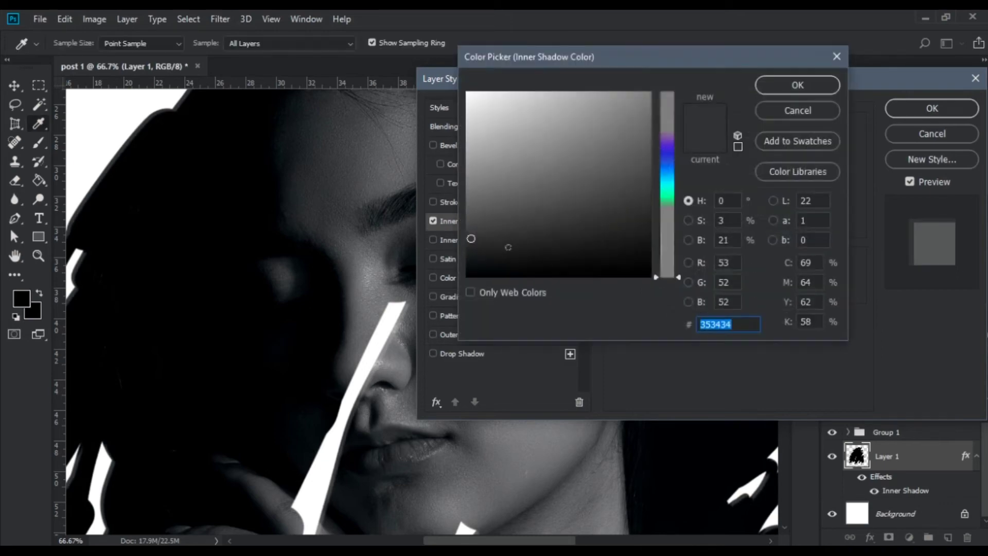
click(488, 260)
click(482, 268)
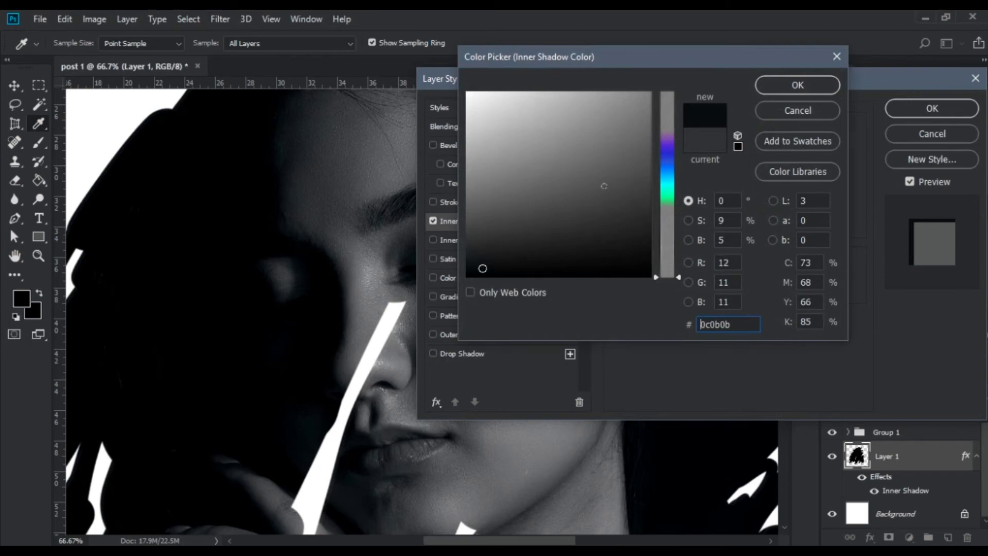
click(480, 204)
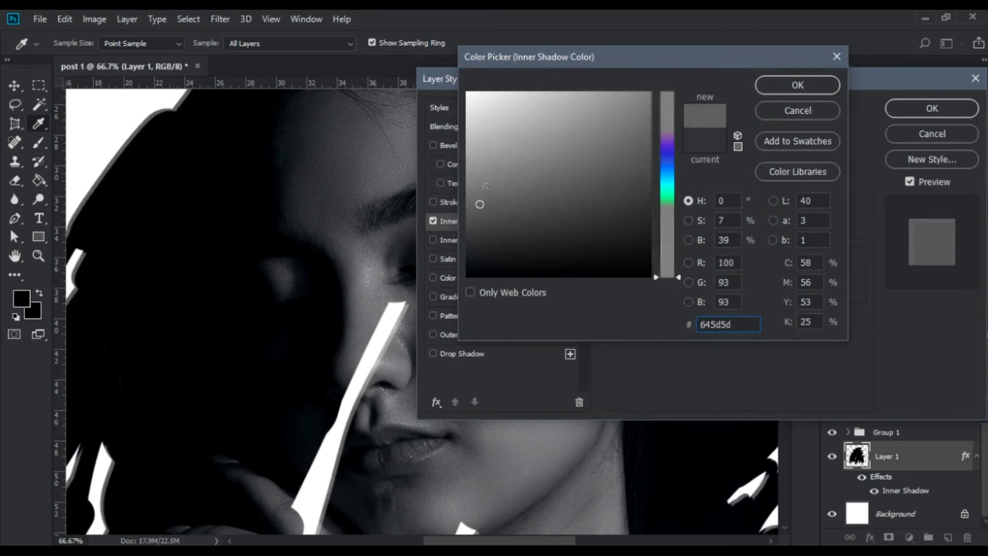
click(470, 218)
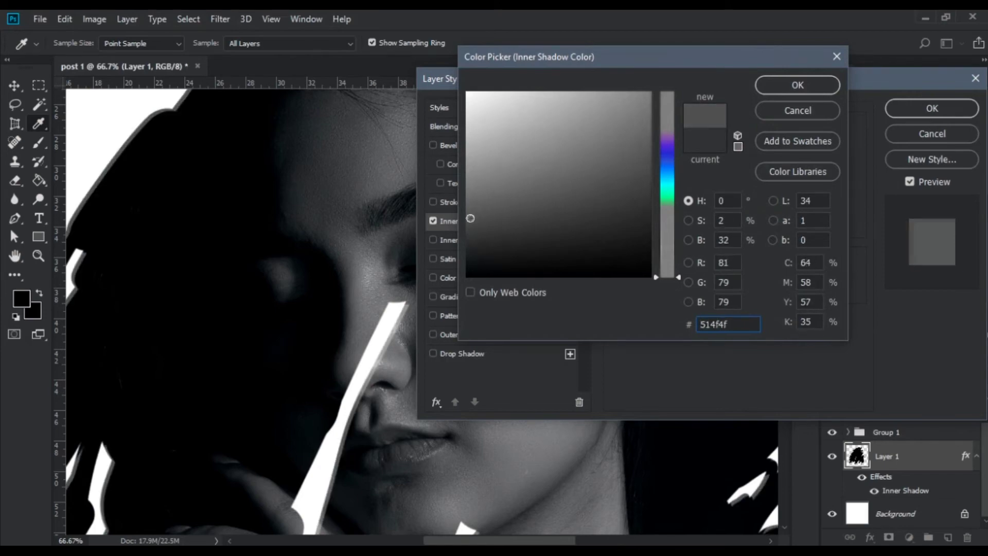
click(668, 250)
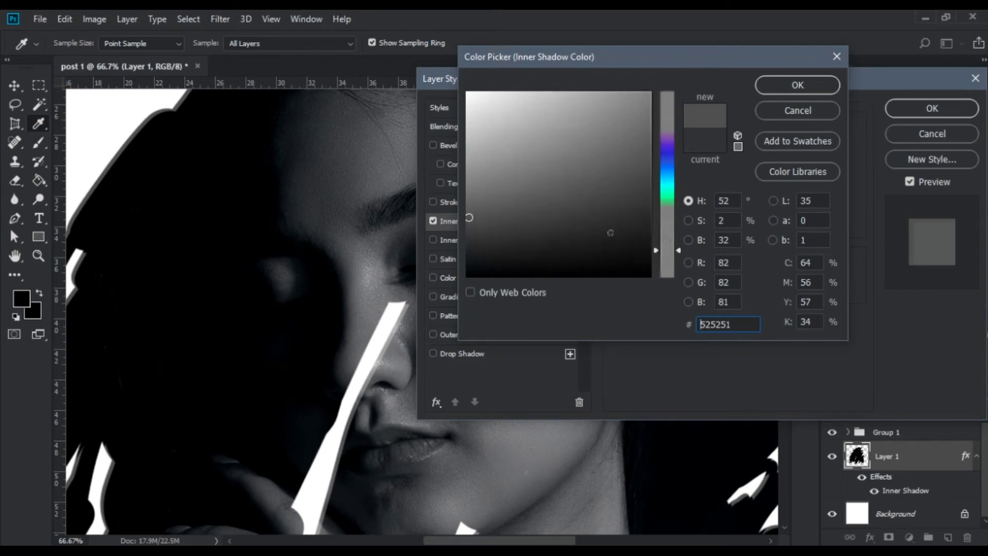
click(478, 198)
click(503, 145)
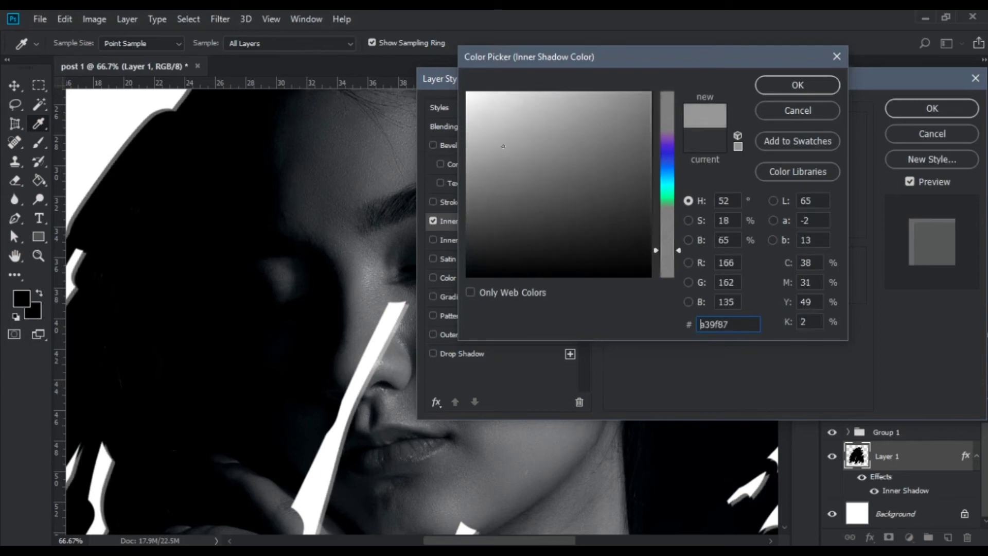
click(550, 112)
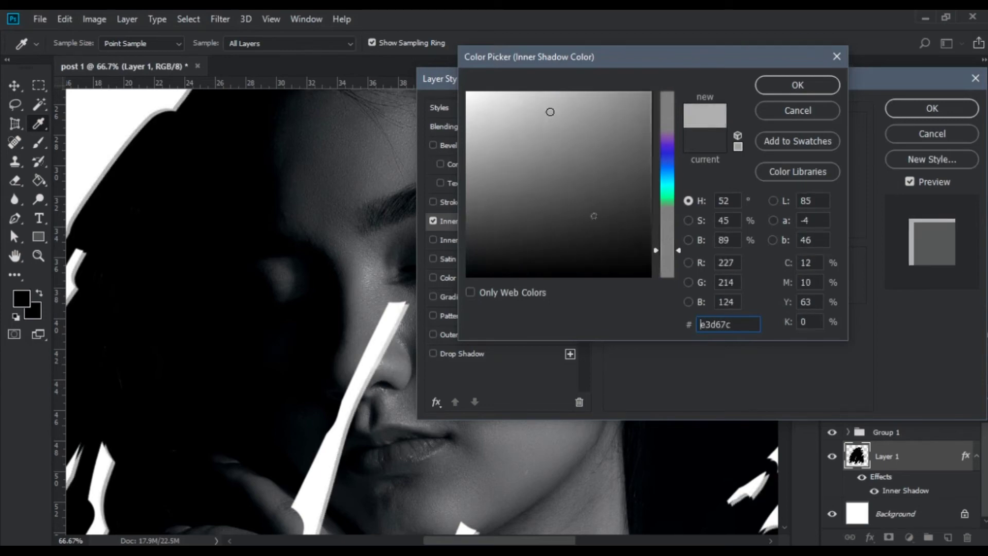
click(634, 242)
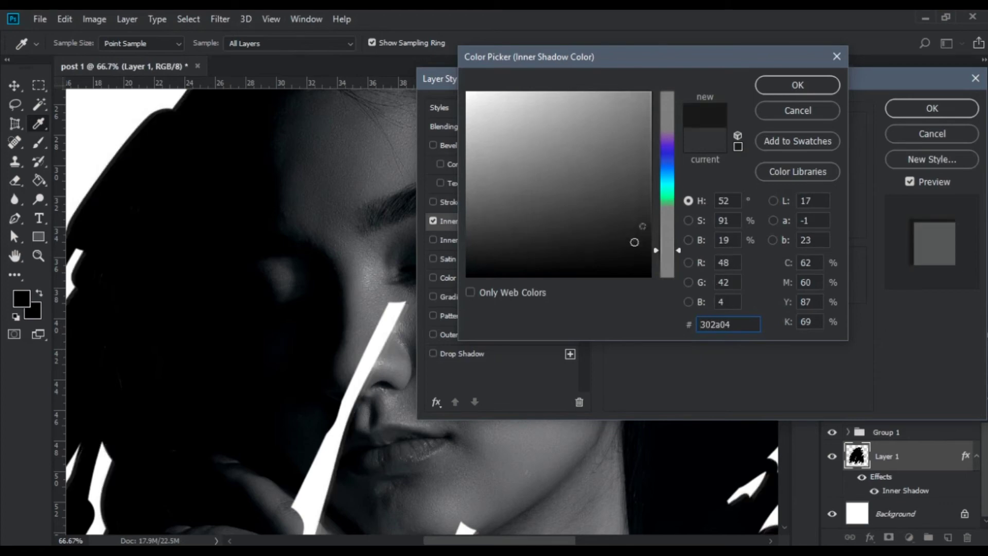
click(797, 85)
click(931, 108)
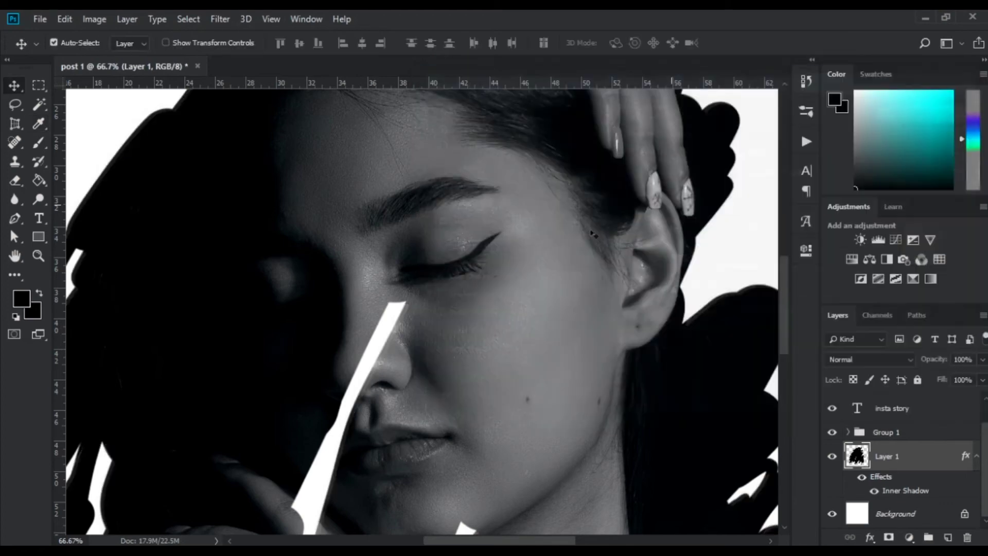
Step: Examine the brush shape's shadowed edges near the nose up close and across the whole composition
key(ctrl+plus)
key(ctrl+plus)
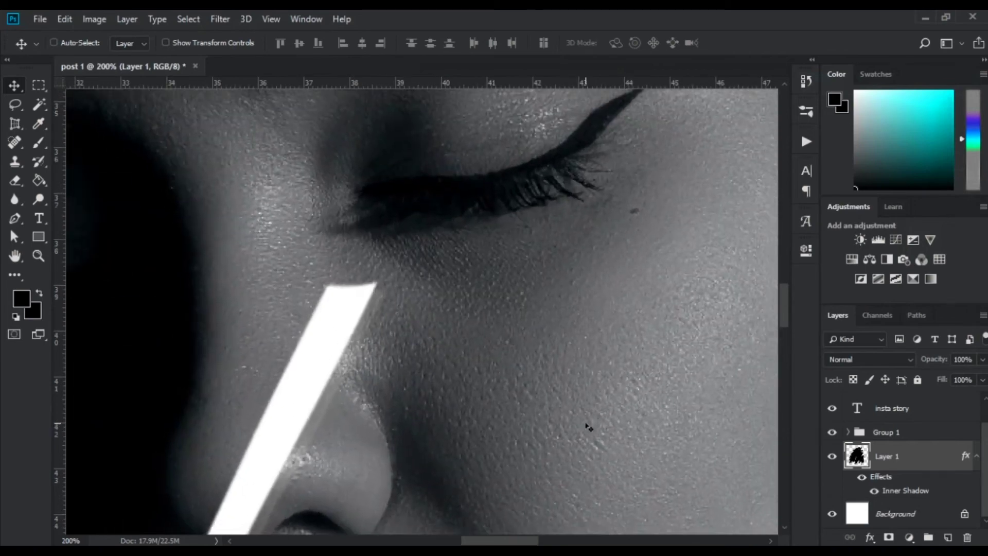
key(ctrl+minus)
key(ctrl+minus)
key(ctrl+minus)
key(ctrl+minus)
key(ctrl+minus)
key(ctrl+minus)
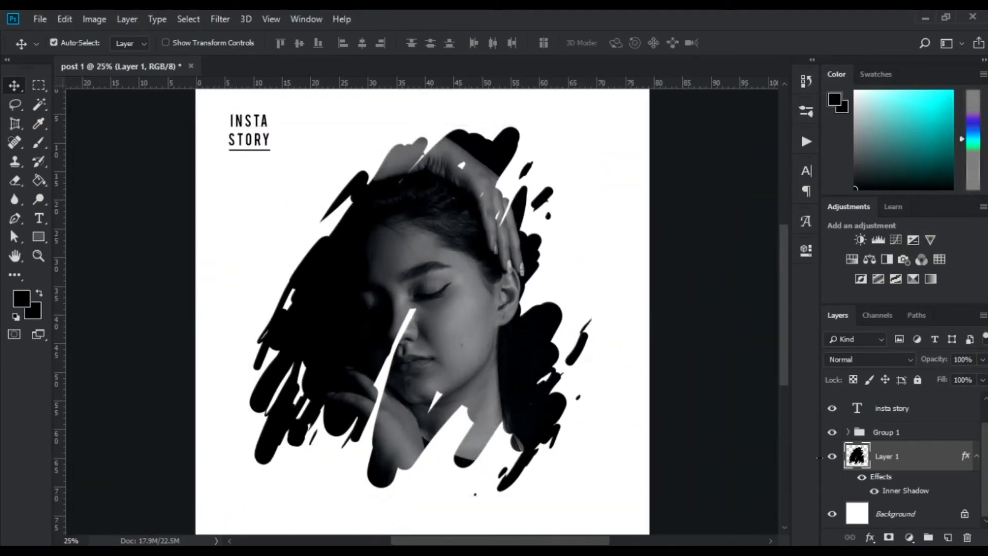
Step: Change Layer 1's inner shadow colour to #300409, apply the layer style and check the composition
double_click(893, 491)
click(761, 135)
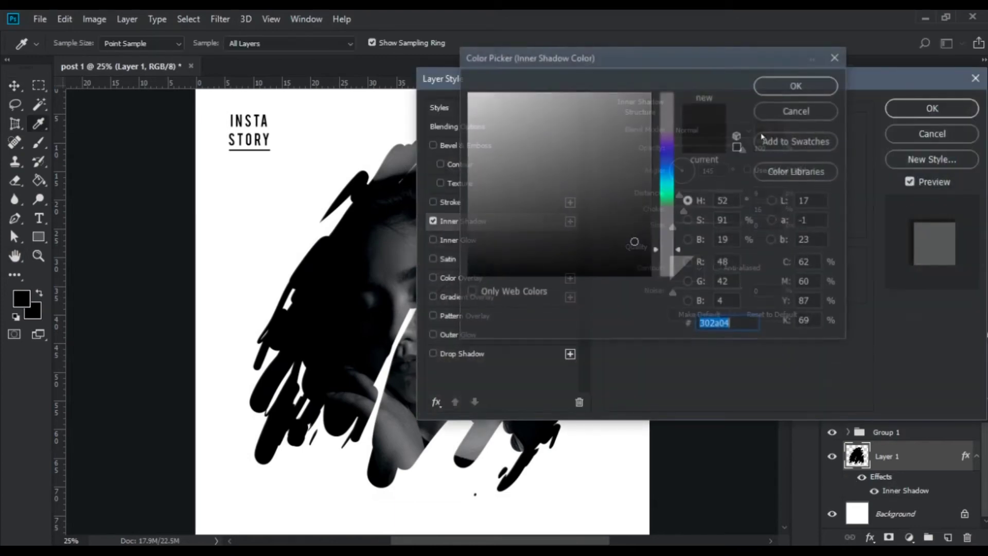
text(f90320)
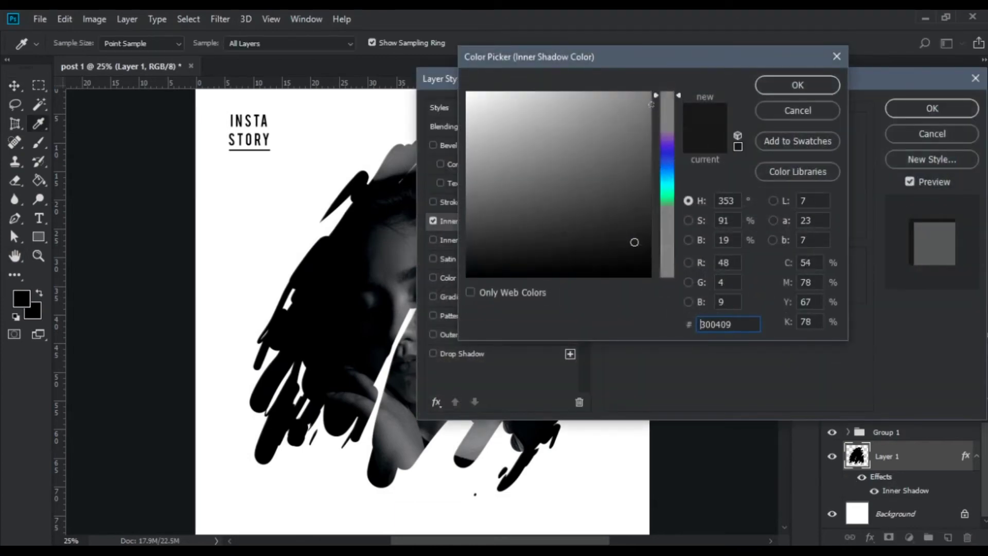
click(783, 86)
click(926, 107)
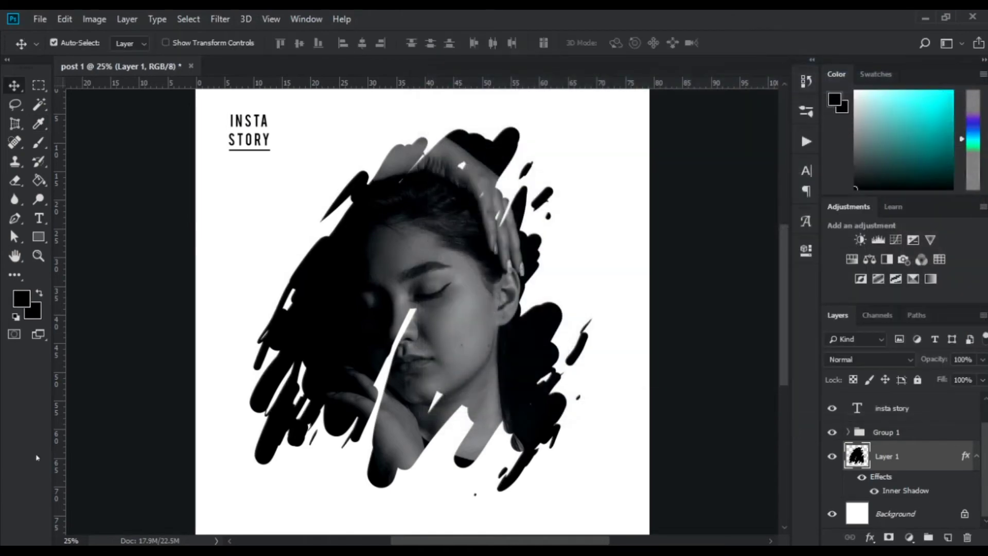
scroll(286, 503, down, 3)
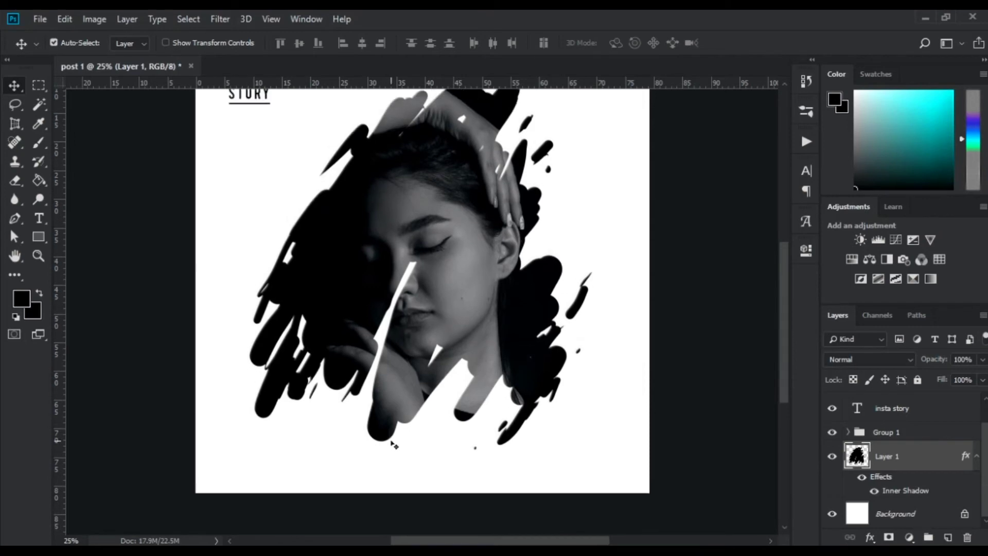
scroll(431, 463, up, 2)
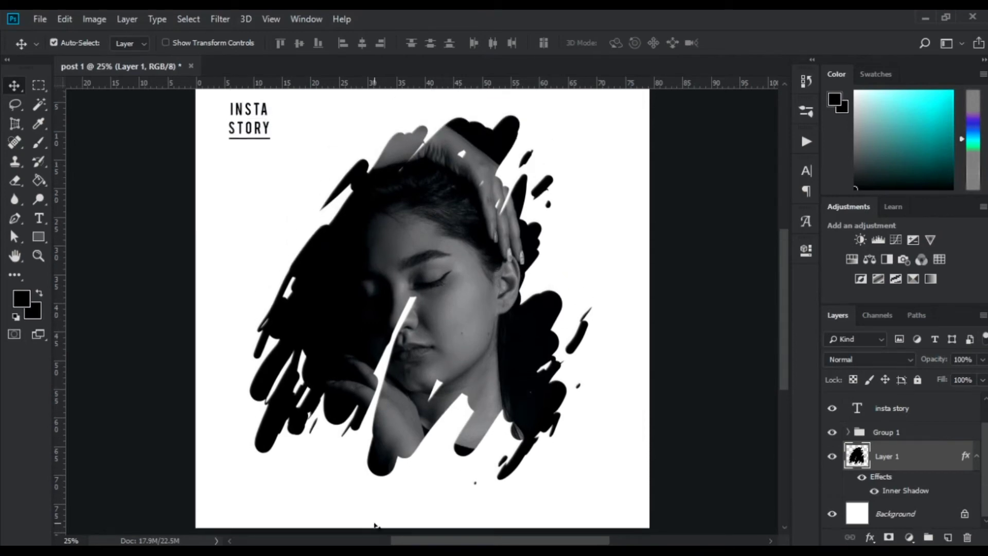
Step: Collapse Layer 1's effects and add a new empty layer above Rectangle 1
click(976, 458)
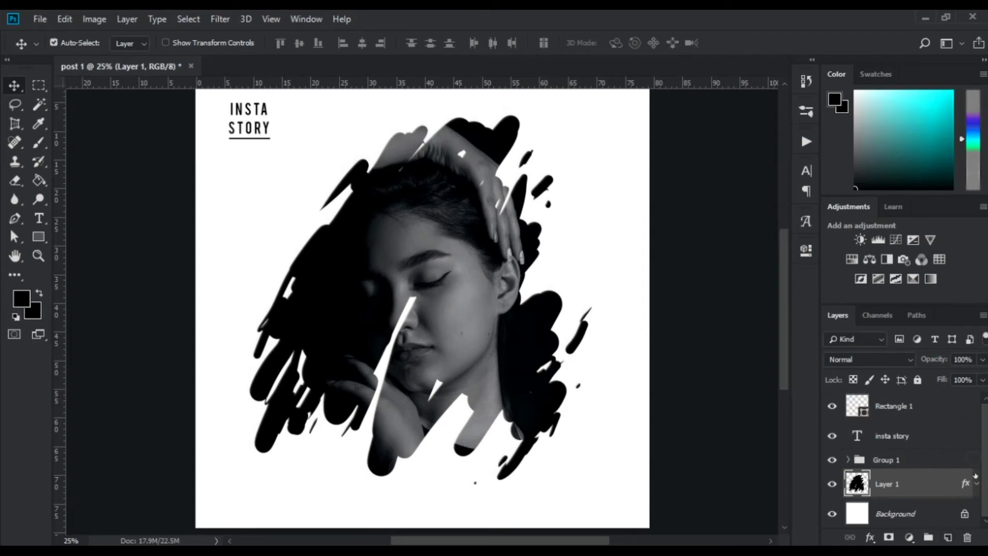
click(912, 406)
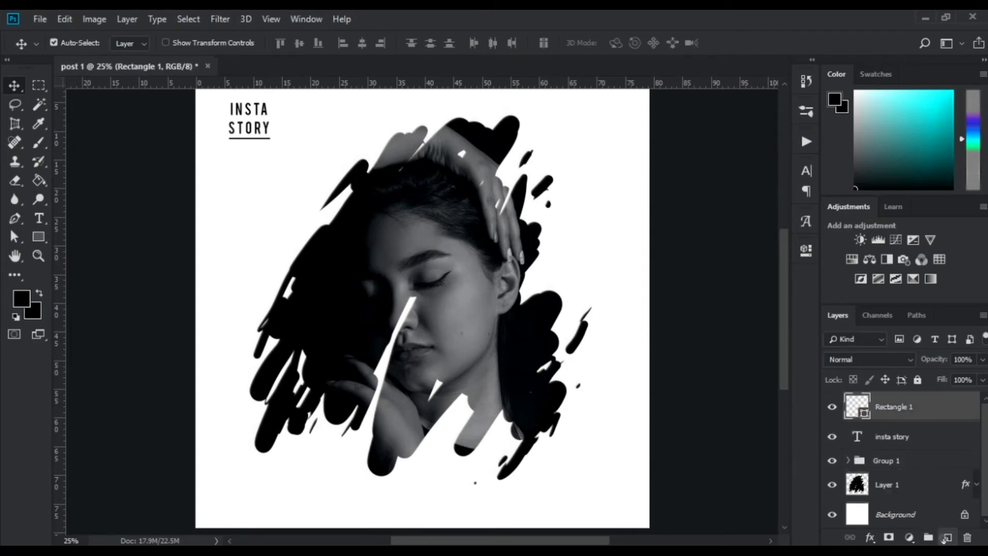
click(948, 537)
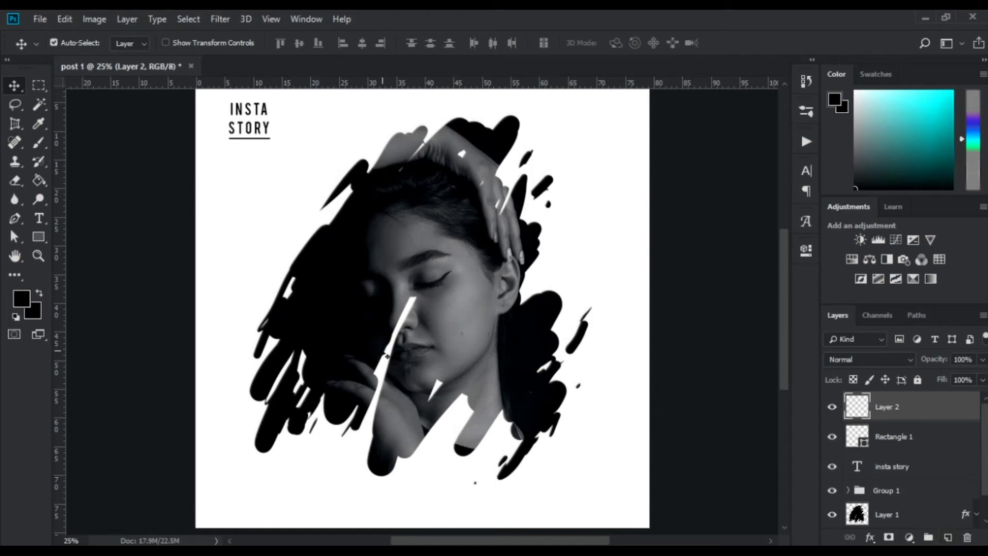
Step: Add the text STROKE on the white area beside the brush shape, below the INSTA STORY title
click(39, 218)
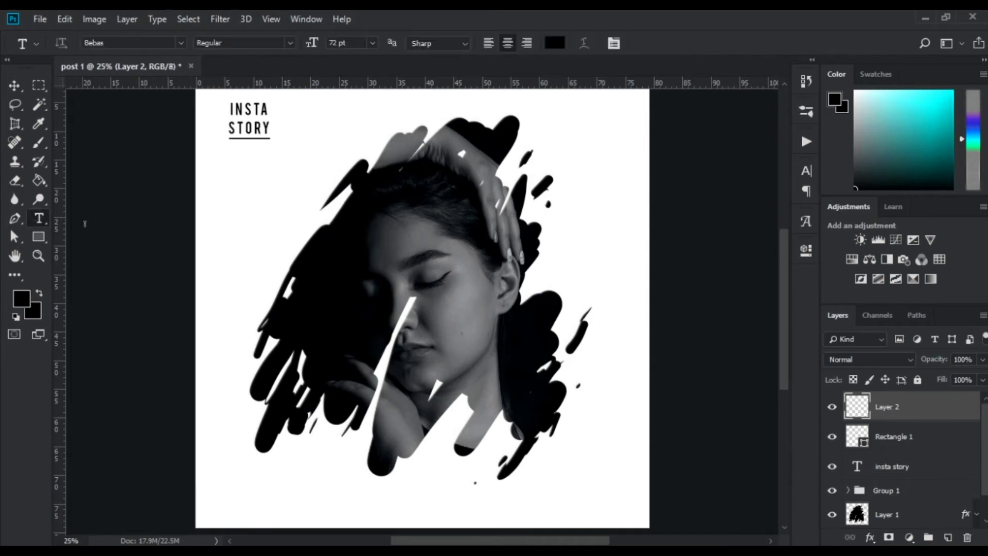
click(240, 253)
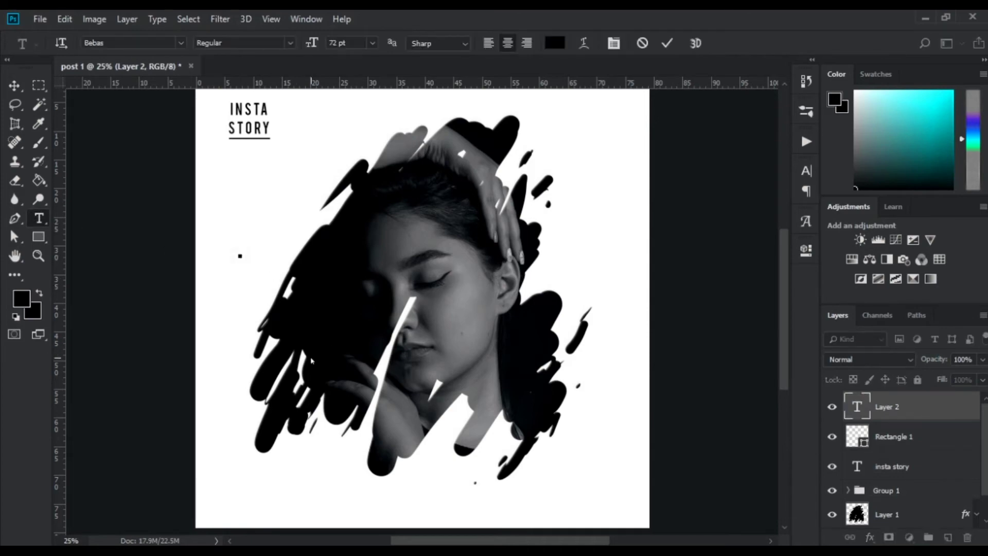
text(stroke)
Step: Browse the font list and set the whole STROKE text in Lequire DEMO
key(ctrl+a)
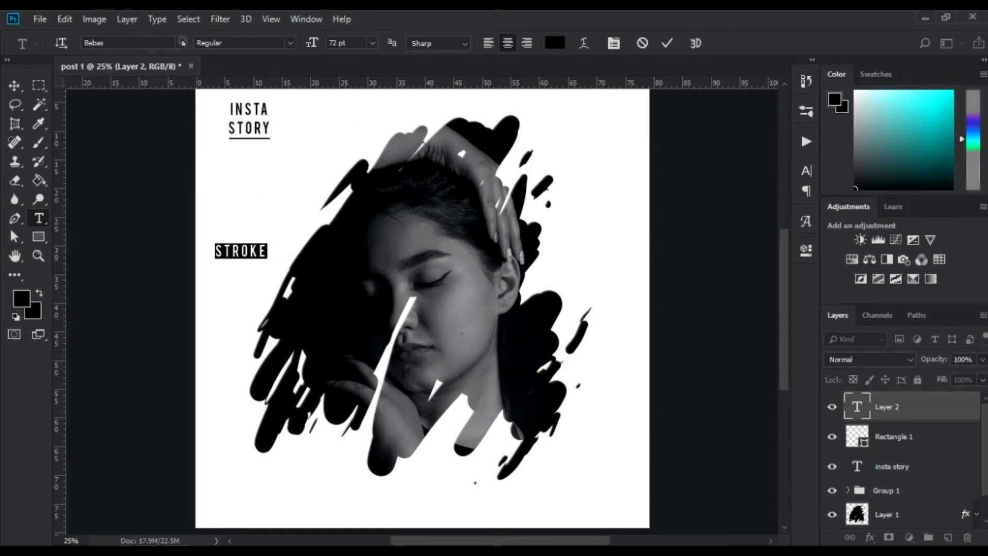
click(181, 44)
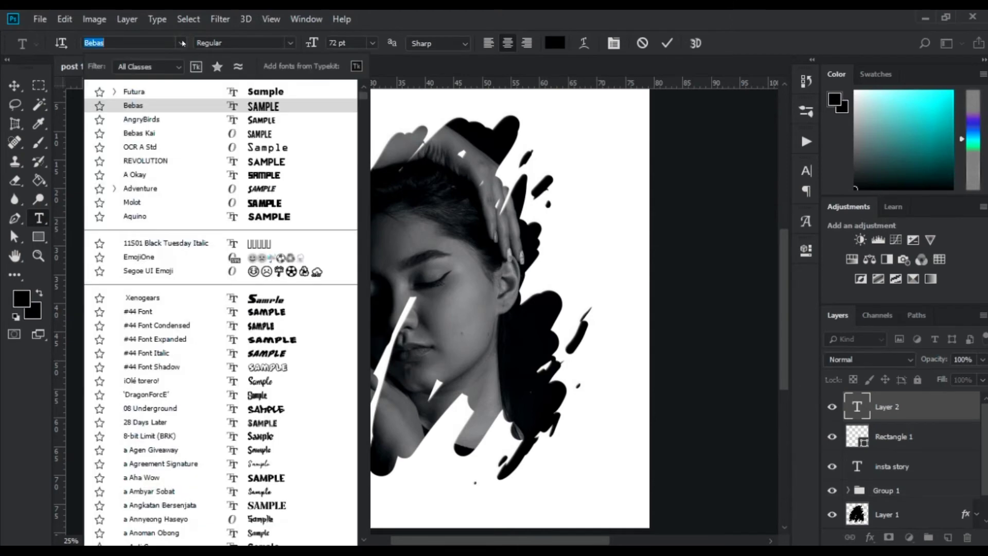
click(290, 44)
click(290, 44)
click(290, 44)
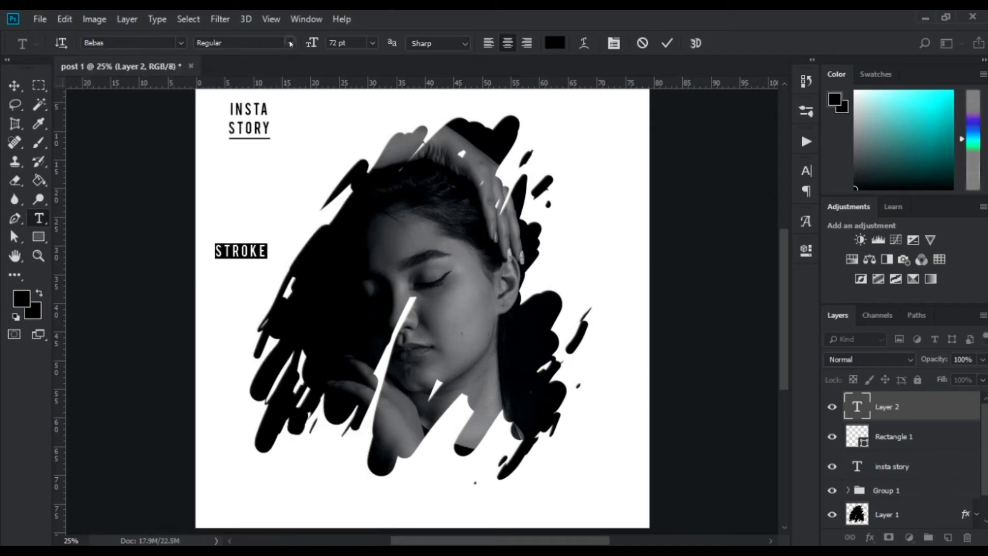
click(181, 44)
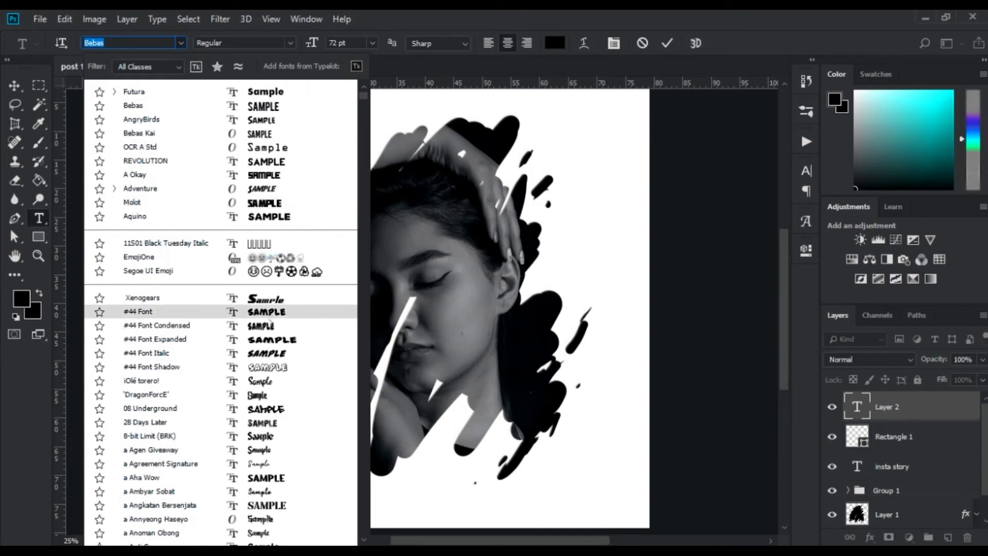
drag(362, 111, 363, 333)
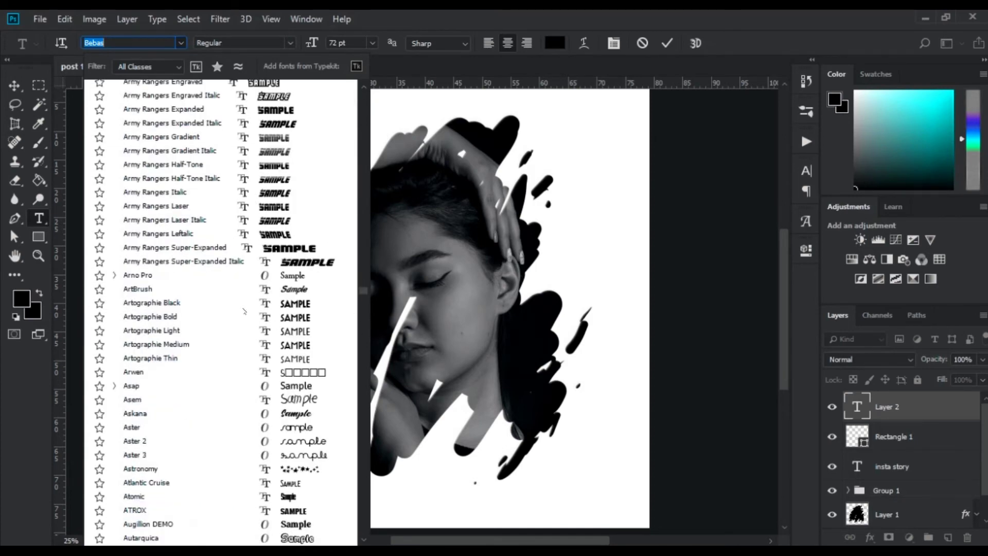
scroll(244, 311, down, 10)
scroll(221, 309, down, 5)
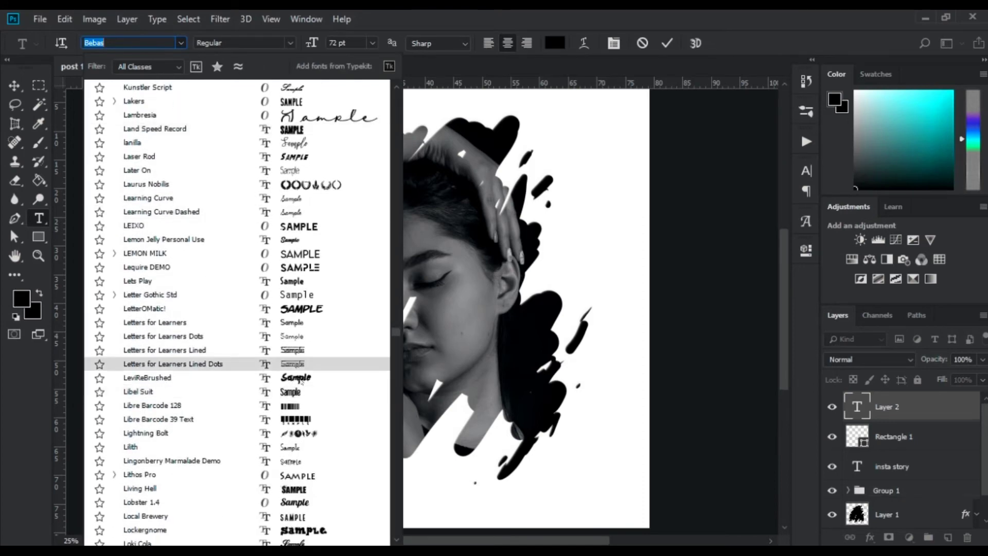
click(302, 269)
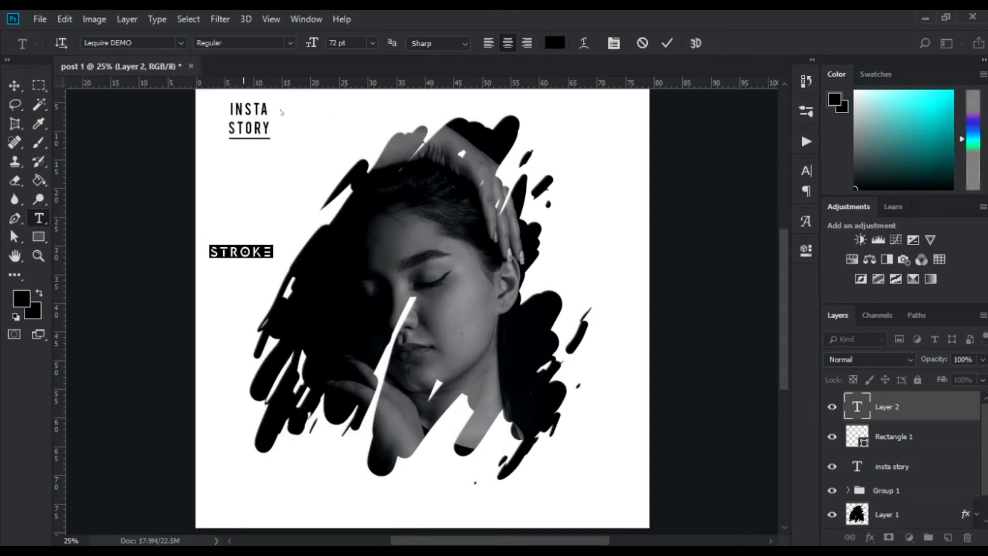
Step: Enlarge the STROKE text to 136 pt and commit the edit
click(373, 43)
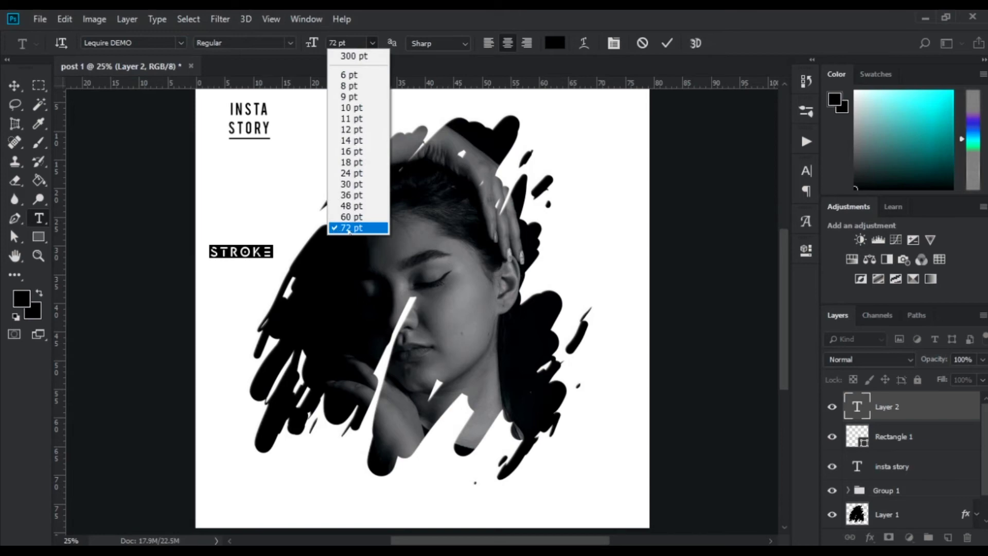
click(808, 174)
click(807, 172)
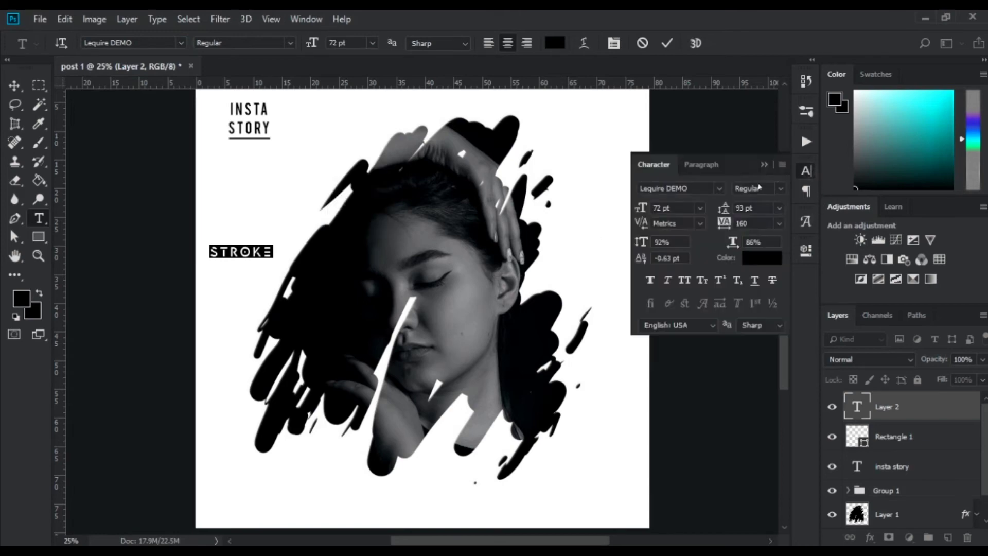
drag(640, 208, 685, 208)
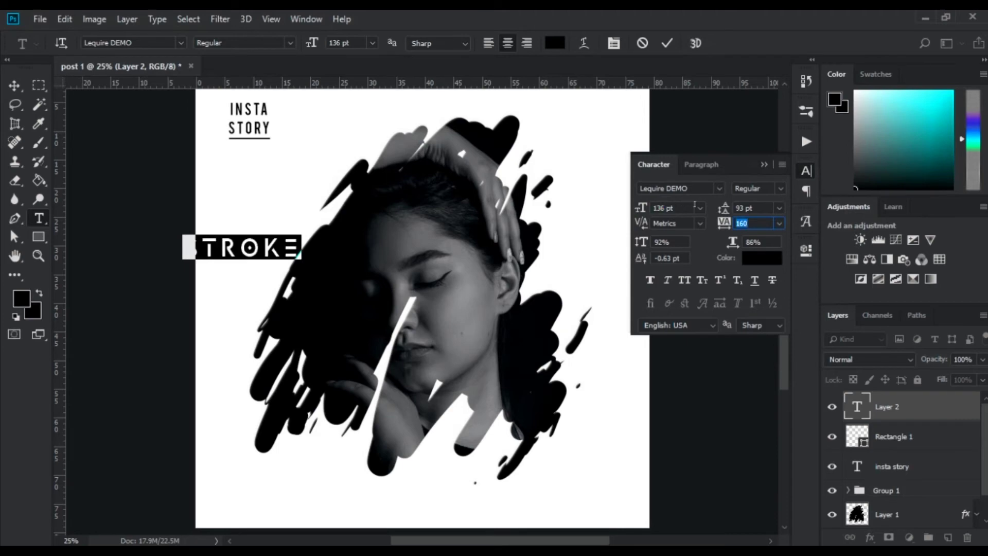
click(667, 43)
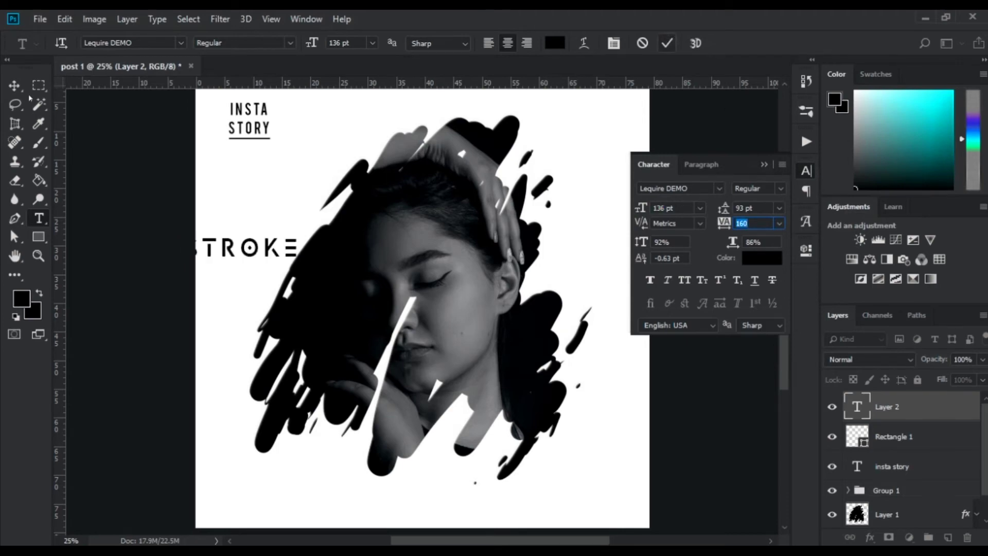
Step: Move the STROKE text onto the portrait's lower face and recolour it to #fcfcfc
key(v)
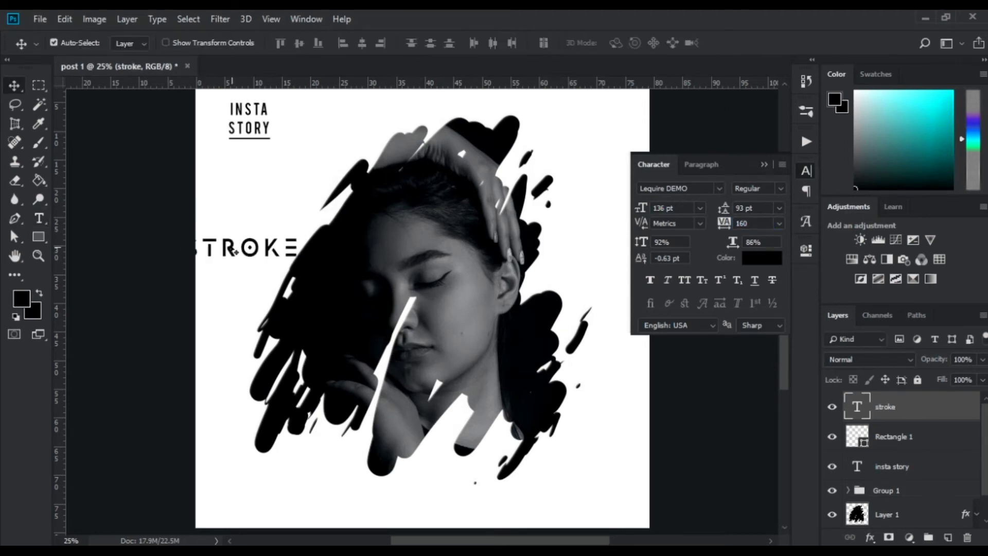
mouse_move(229, 250)
mouse_down()
mouse_move(400, 292)
mouse_move(458, 330)
mouse_move(465, 340)
mouse_move(449, 354)
mouse_up()
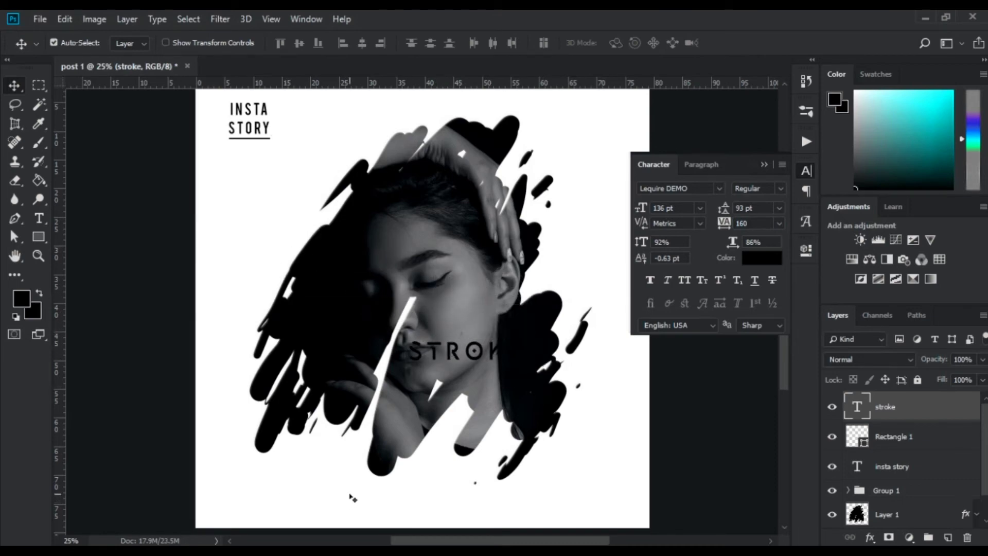
key(t)
click(432, 355)
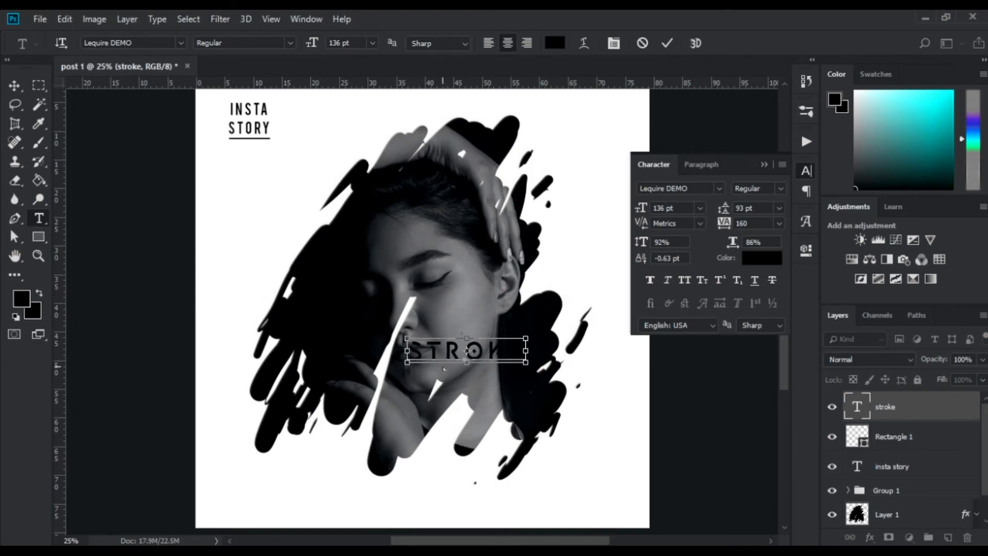
key(ctrl+a)
click(555, 42)
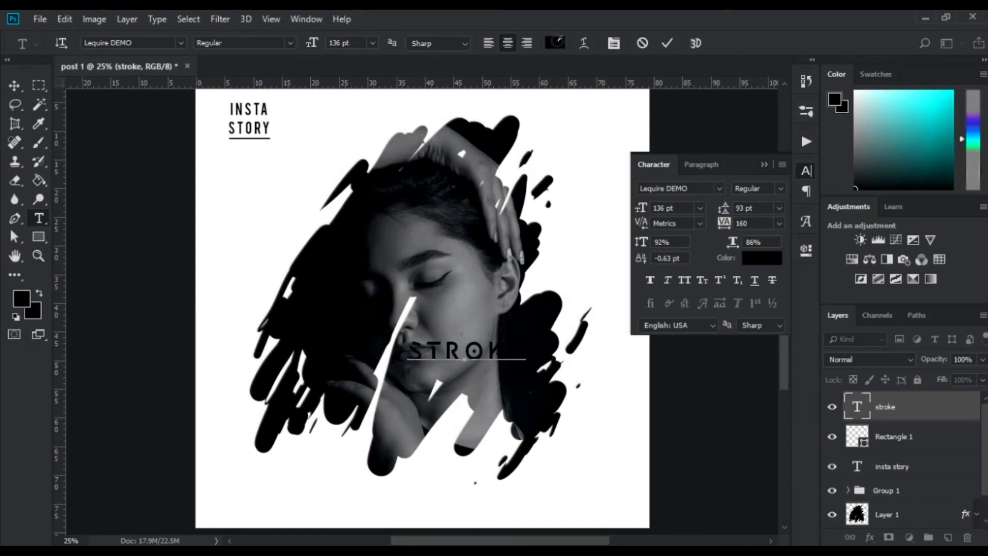
click(467, 93)
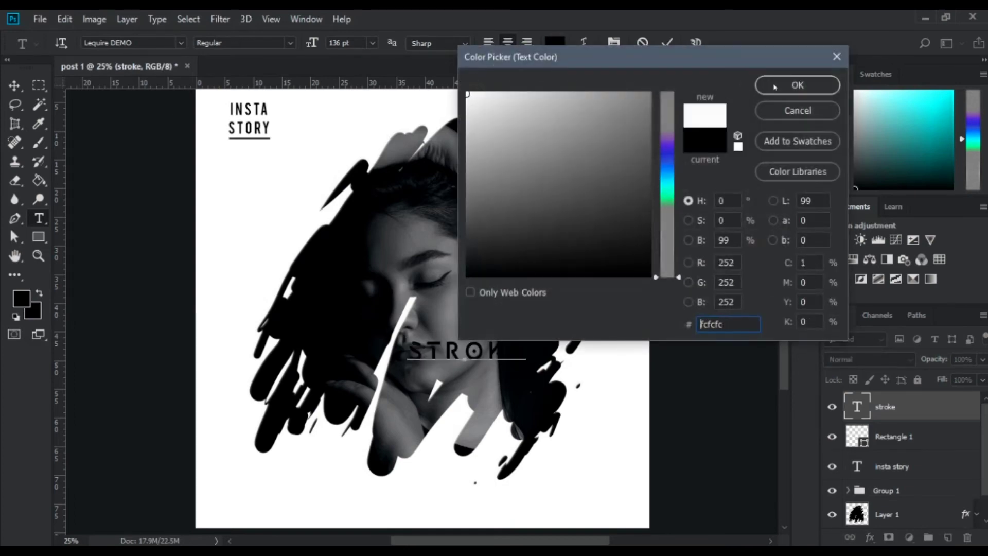
click(798, 85)
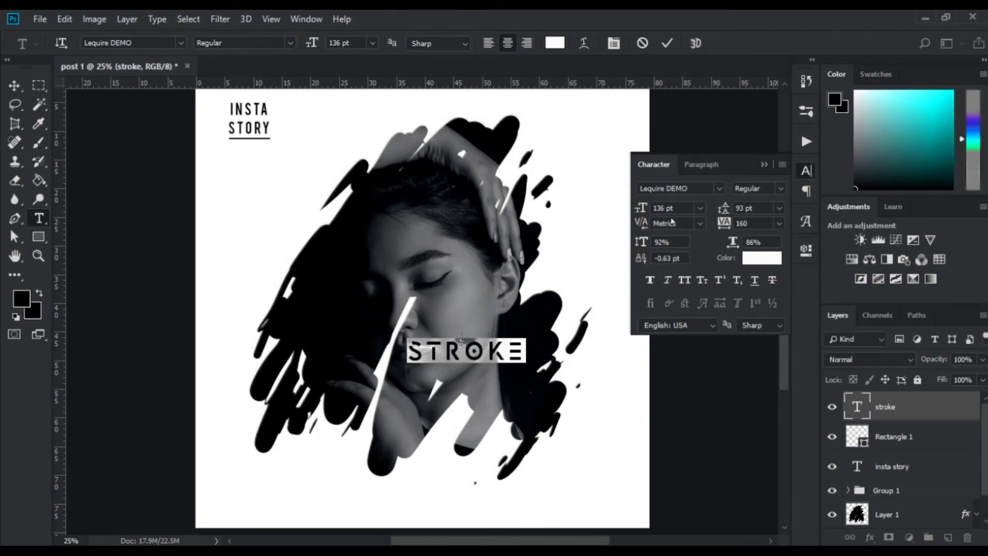
Step: Enlarge the STROKE text to 199 pt, commit it and shift it slightly lower across the portrait's chin
drag(642, 208, 689, 212)
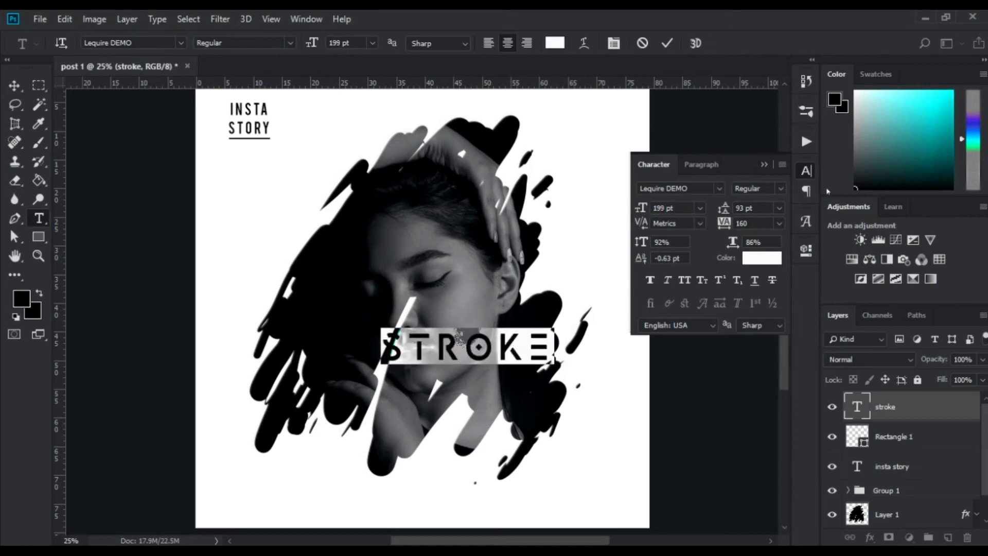
click(764, 164)
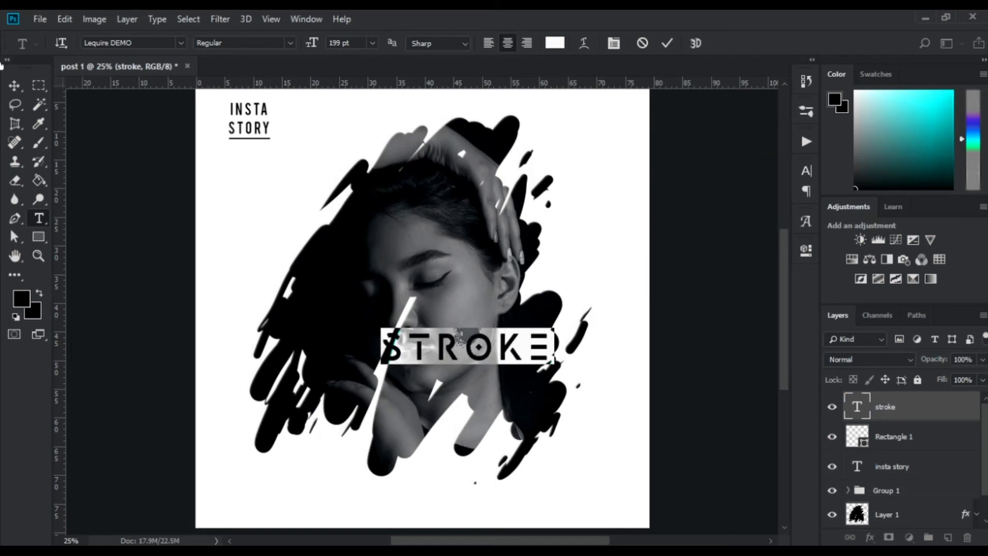
key(ctrl+Return)
key(v)
mouse_move(479, 346)
mouse_down()
mouse_move(477, 362)
mouse_move(449, 316)
mouse_move(408, 289)
mouse_move(405, 360)
mouse_move(487, 362)
mouse_up()
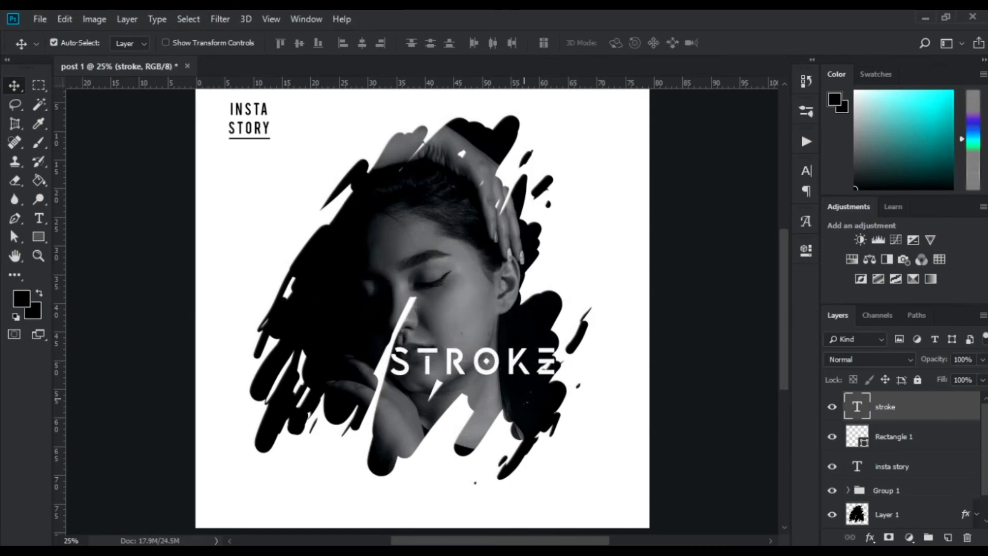
Step: Select the whole STROKE text and change its font to Bebas
key(t)
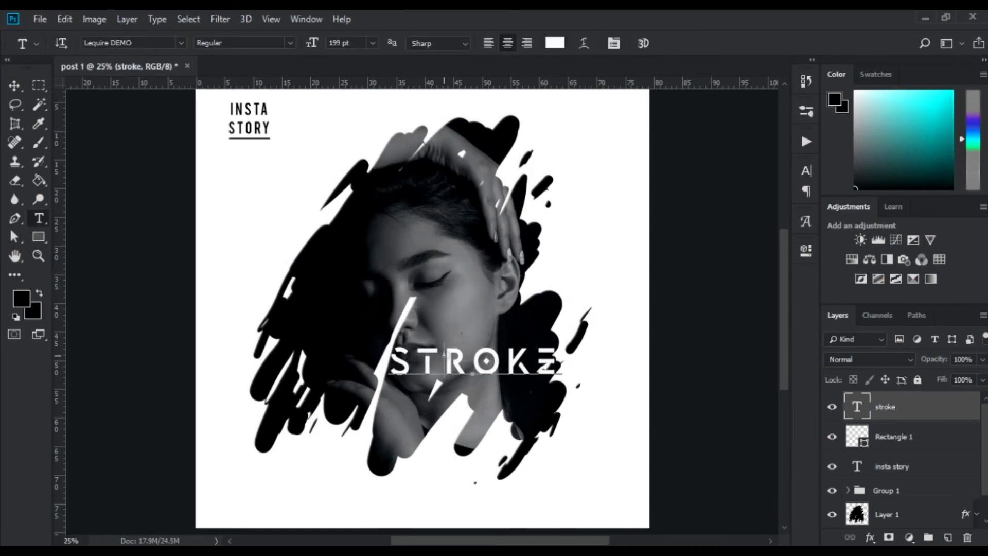
click(443, 355)
key(ctrl+a)
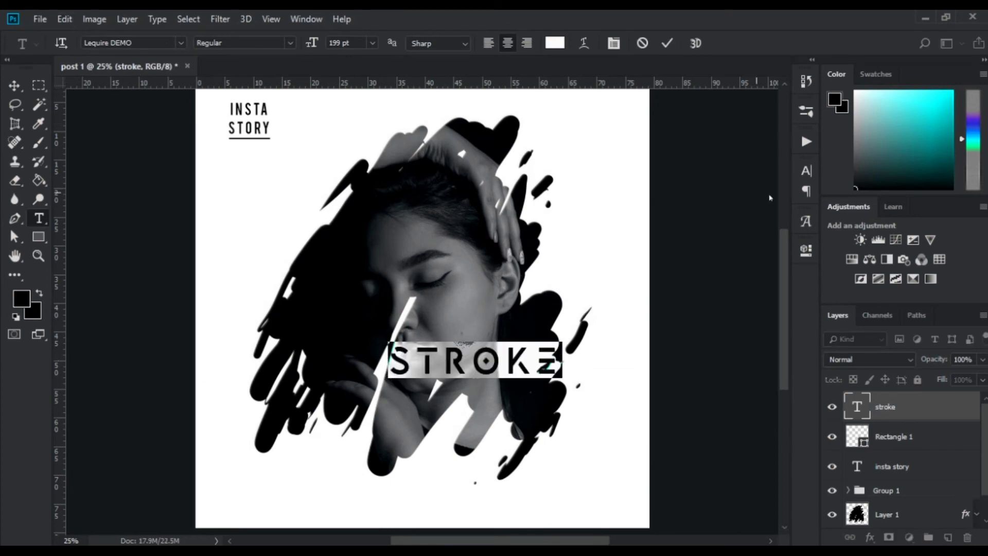
click(806, 170)
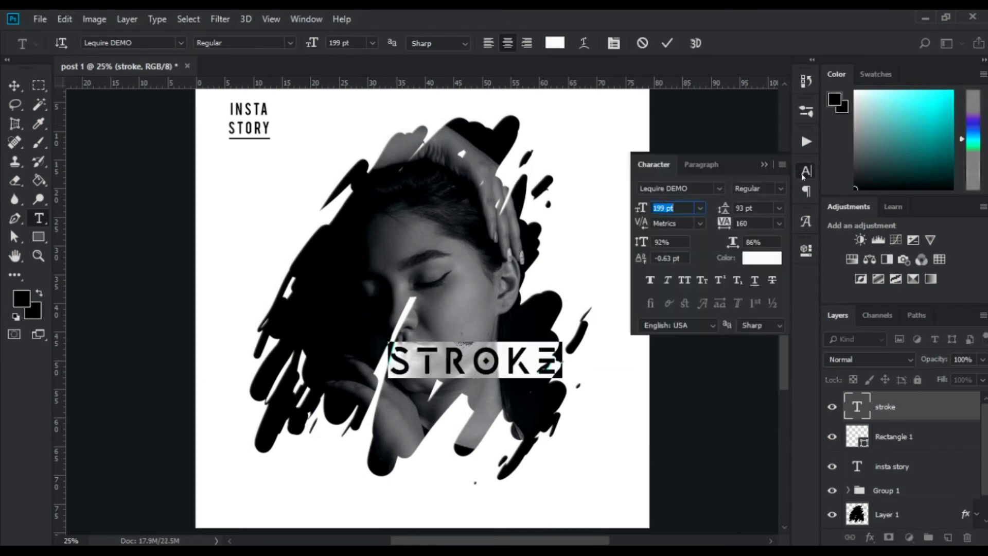
click(719, 188)
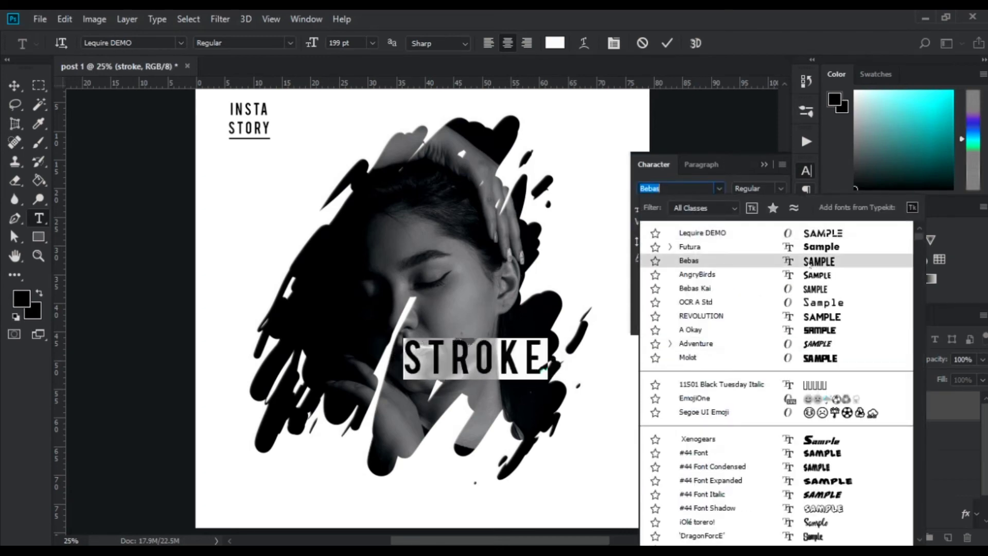
click(810, 262)
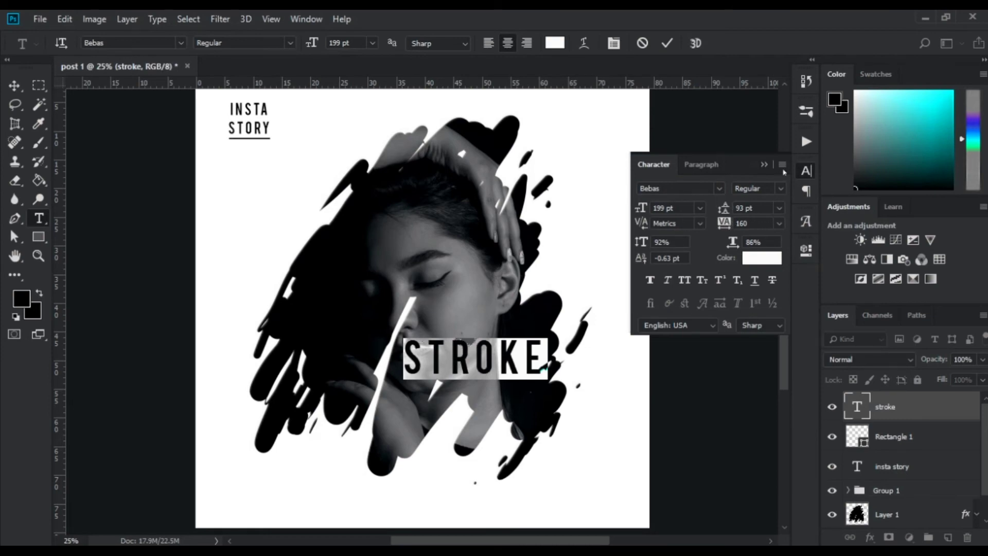
Step: Commit the STROKE text edit and shift the word slightly down and to the left across the portrait's chin
click(764, 164)
click(15, 85)
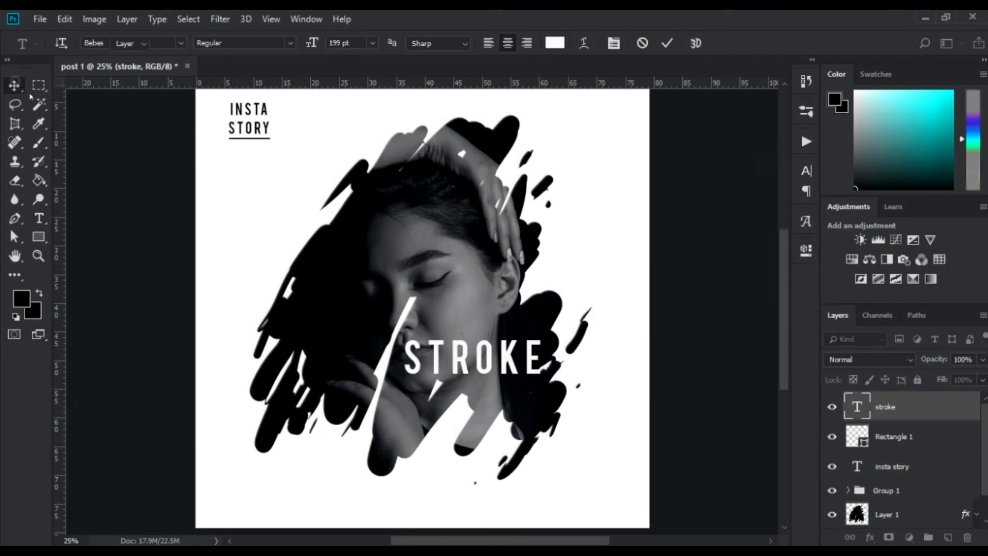
mouse_move(459, 355)
mouse_down()
mouse_move(452, 364)
mouse_move(480, 366)
mouse_up()
drag(479, 353, 480, 355)
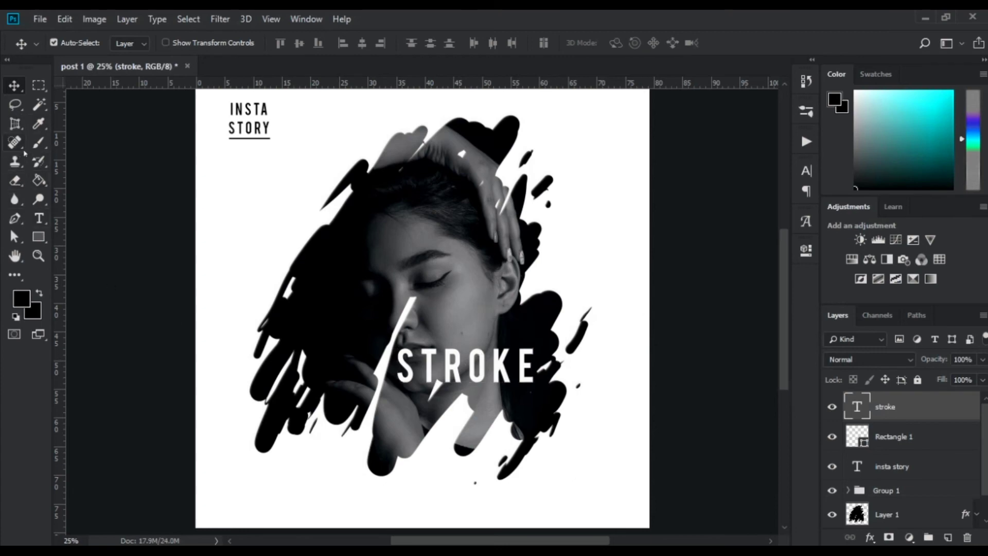
Step: Duplicate the STROKE text below and slightly right of the original, and replace the copy's wording with BRUSH
mouse_move(473, 371)
mouse_down()
mouse_move(491, 419)
mouse_move(508, 422)
mouse_up()
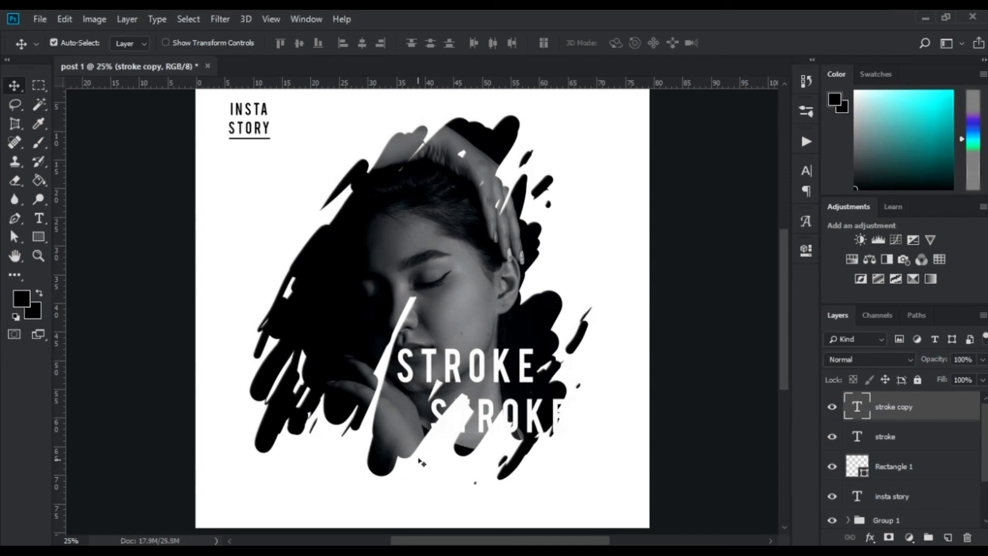
key(t)
click(510, 427)
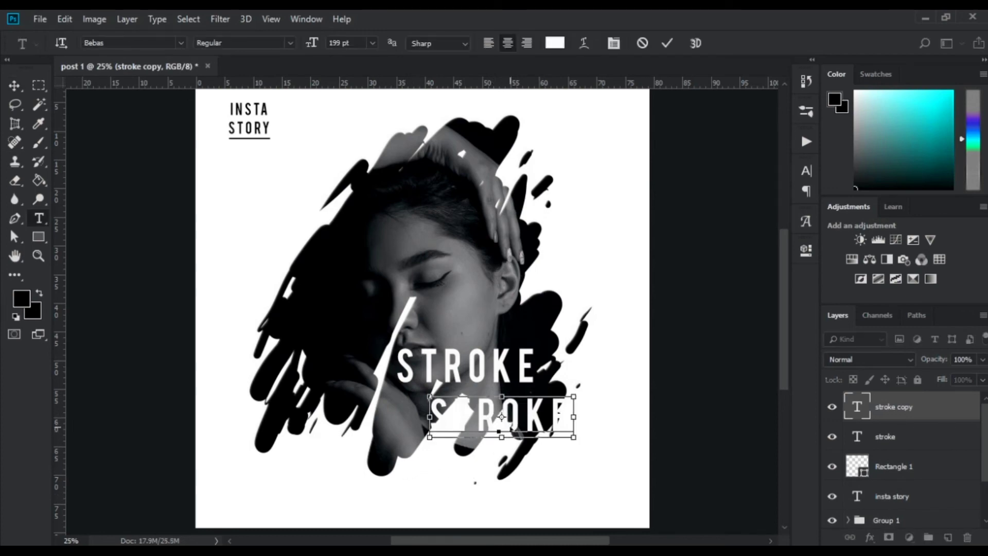
key(ctrl+a)
text(BRUSH)
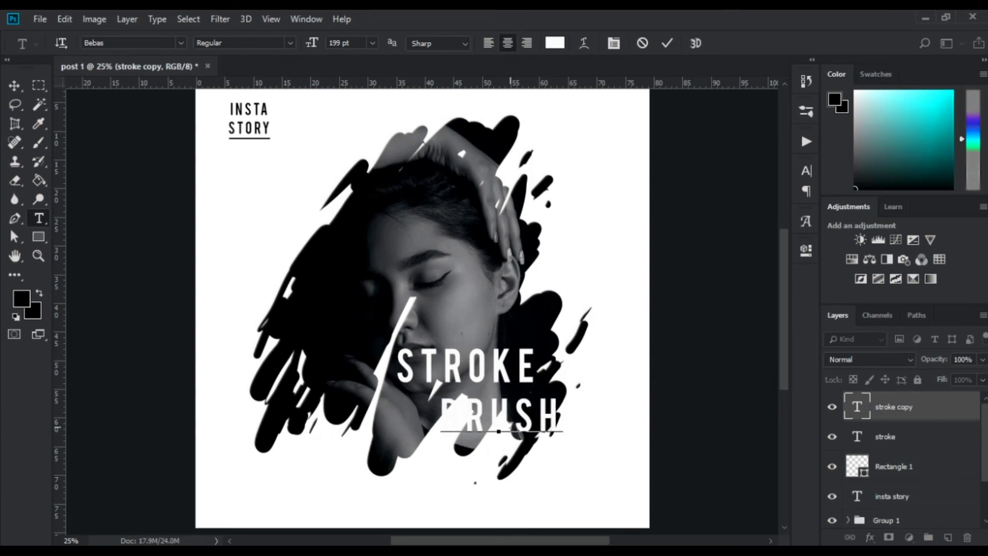
Step: Select the whole BRUSH text and change its font to aAssassinNinja
key(ctrl+a)
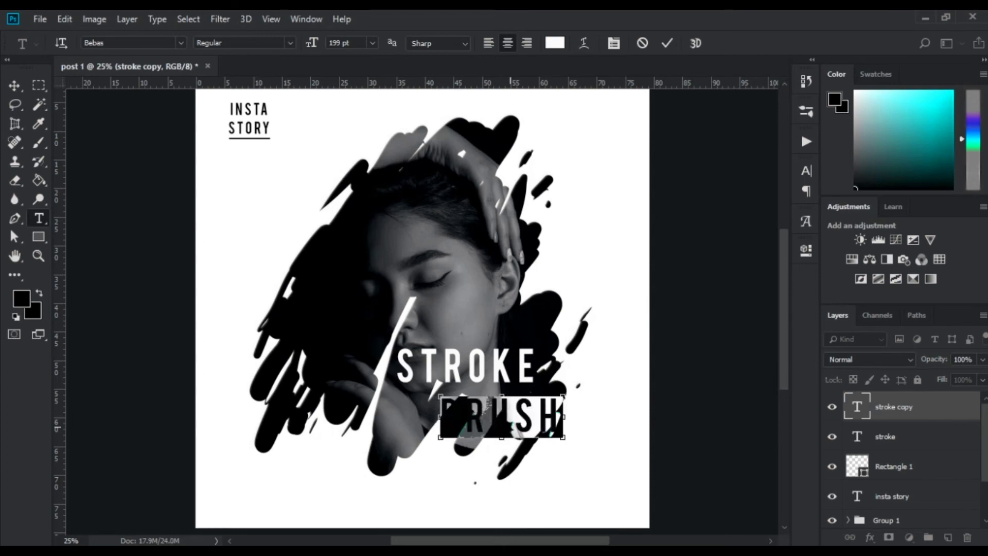
click(181, 42)
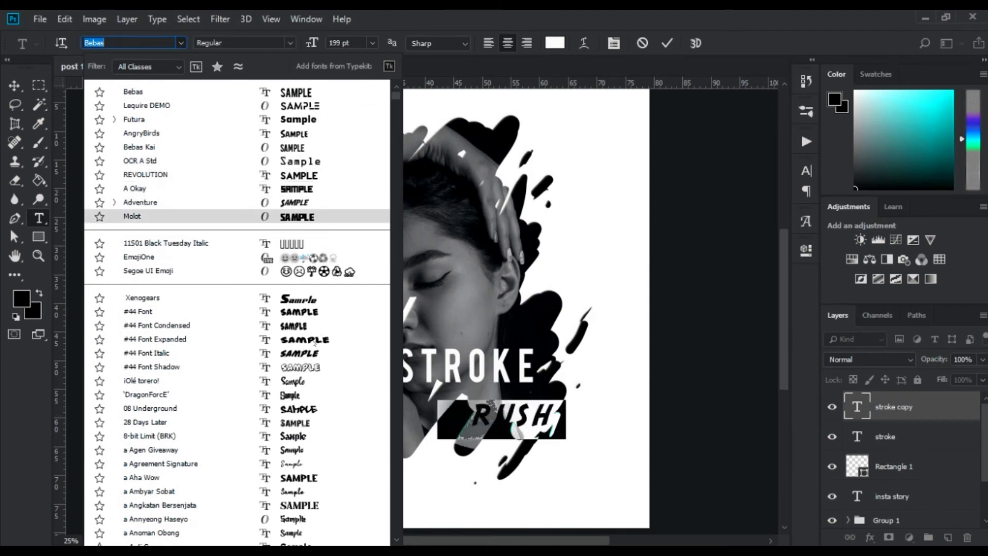
click(484, 72)
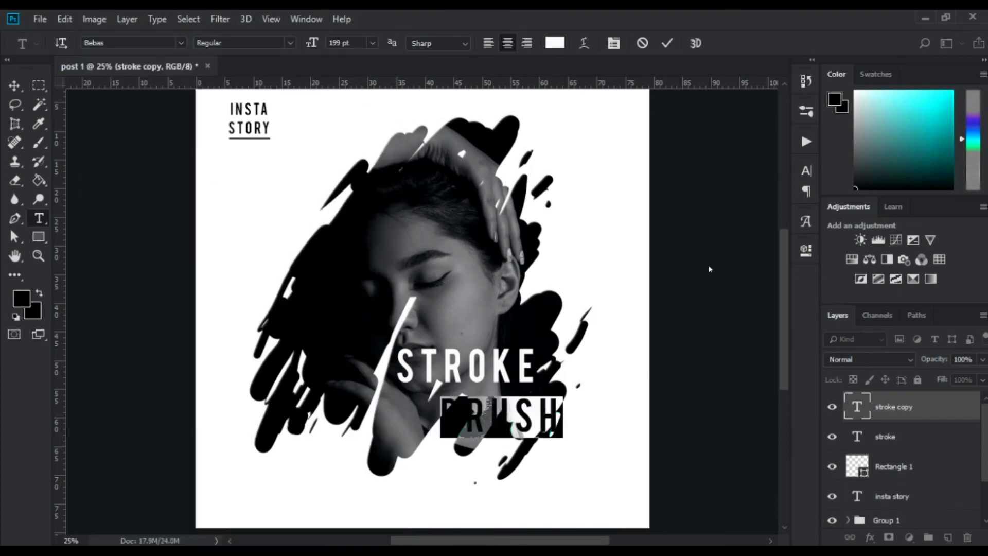
click(806, 171)
click(693, 188)
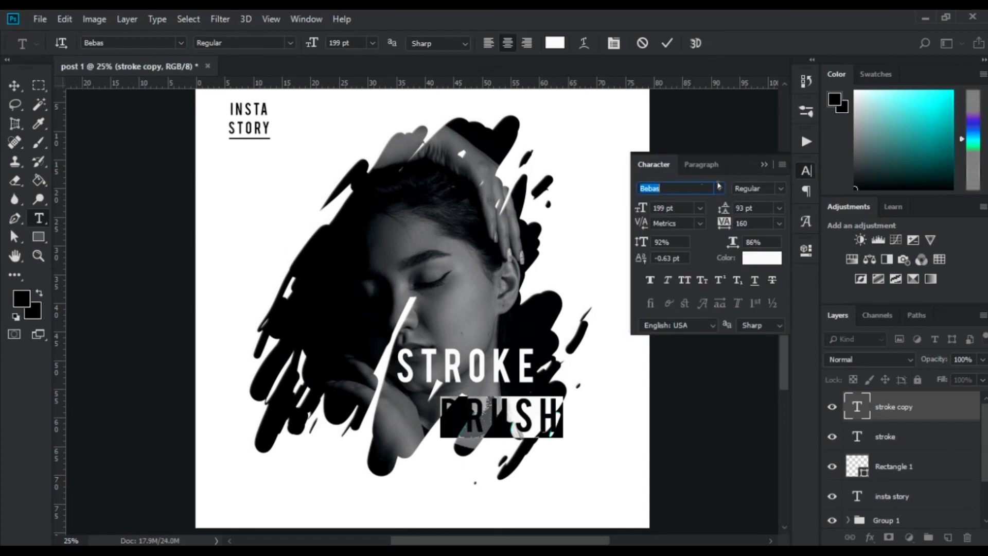
click(719, 187)
scroll(817, 360, down, 3)
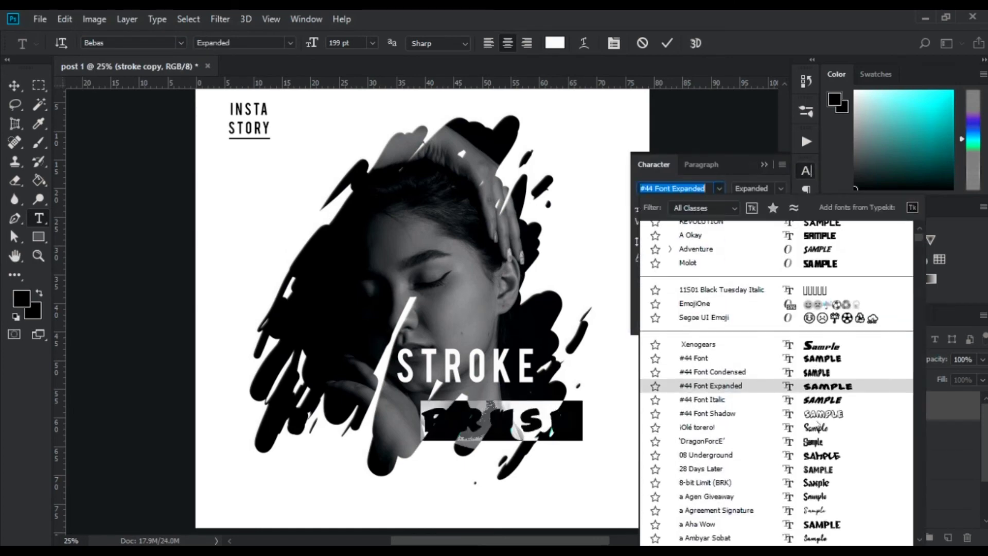
scroll(819, 392, down, 1)
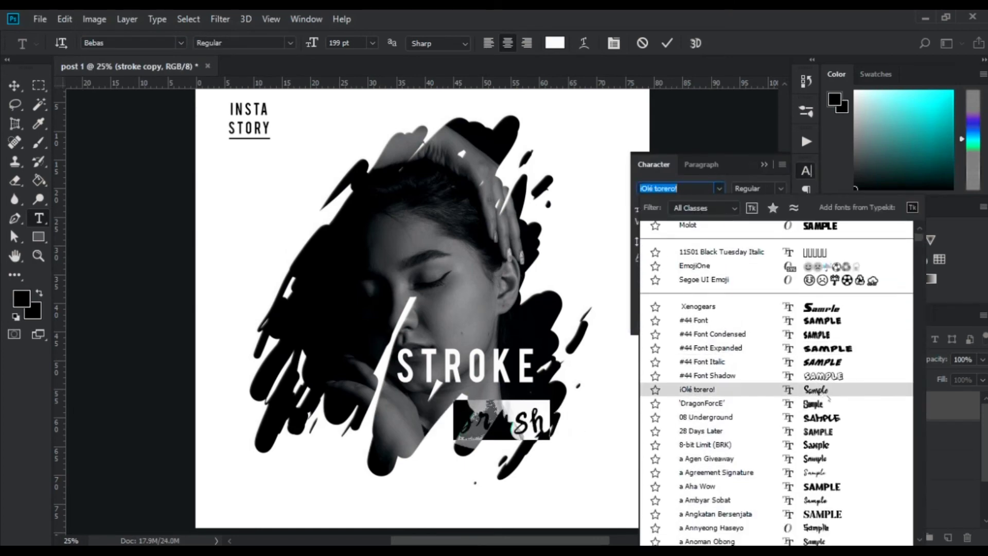
scroll(836, 416, down, 3)
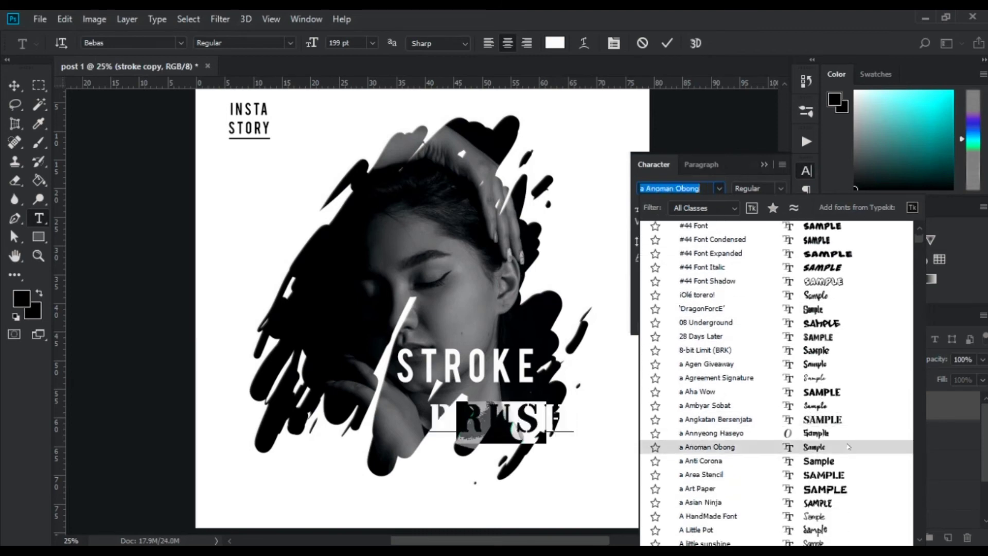
scroll(848, 447, down, 3)
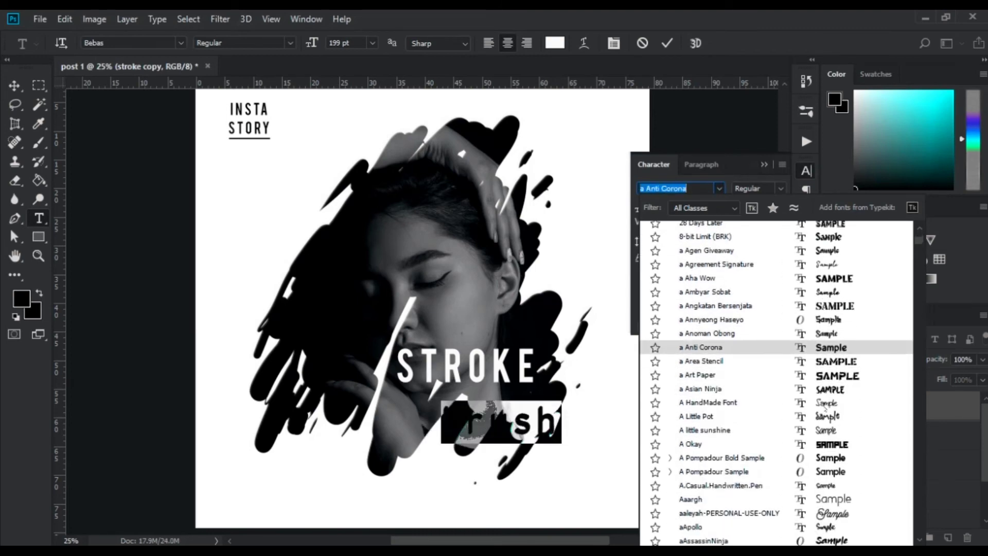
scroll(825, 407, down, 1)
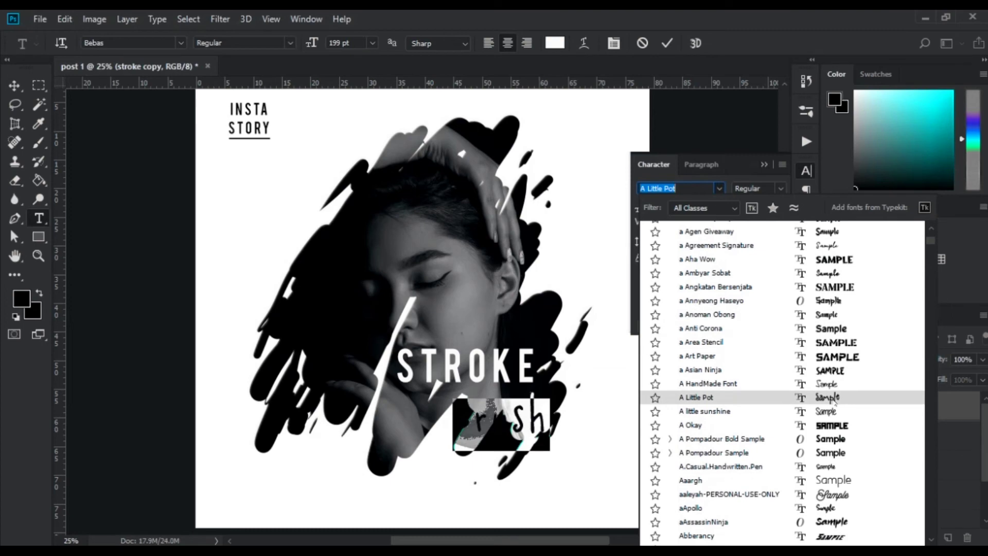
scroll(827, 397, down, 5)
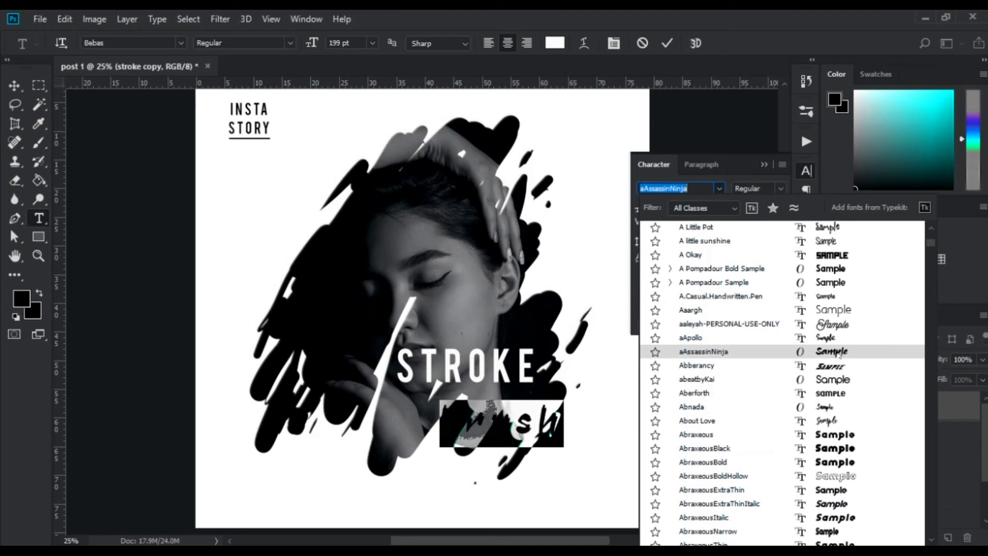
click(839, 352)
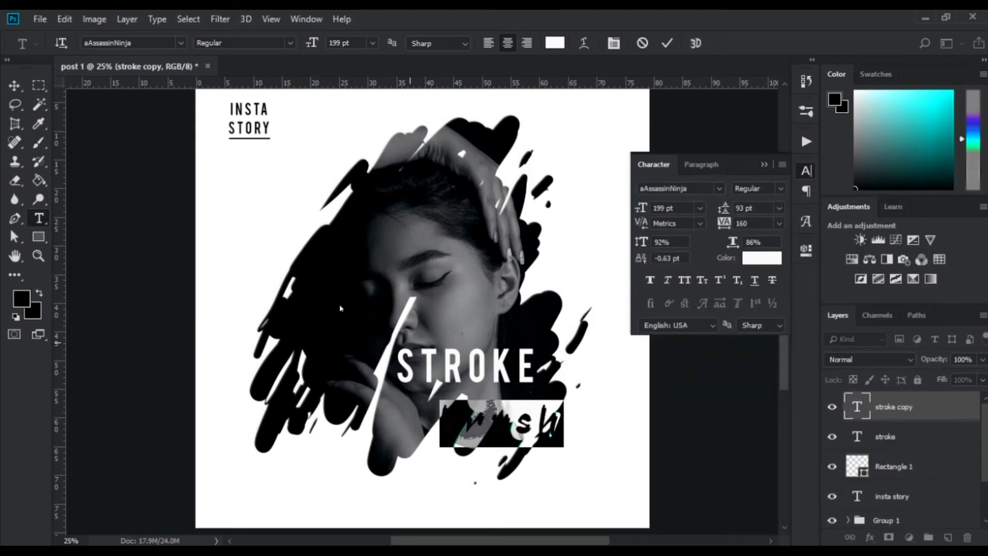
Step: Recolour the brush text to red #fe0202
click(767, 259)
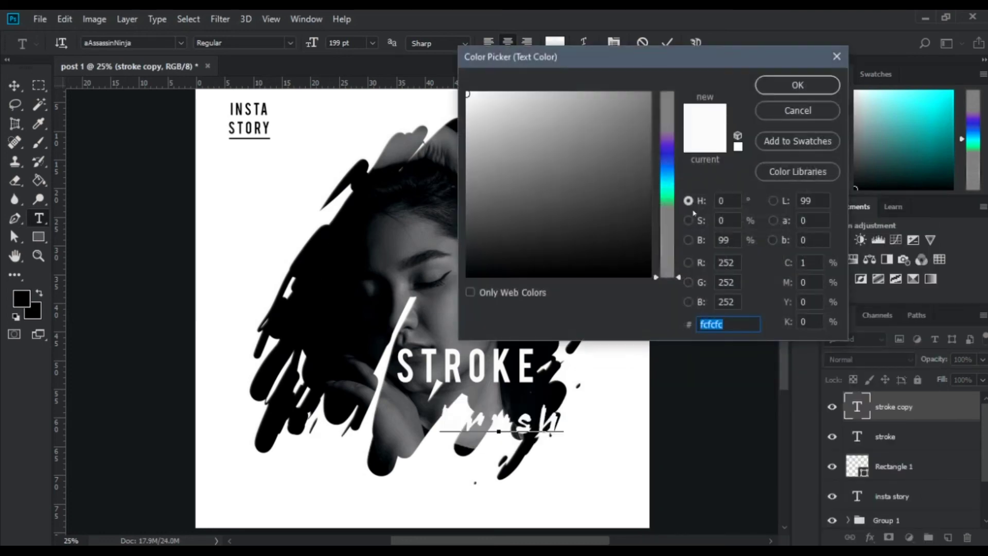
text(ed1414)
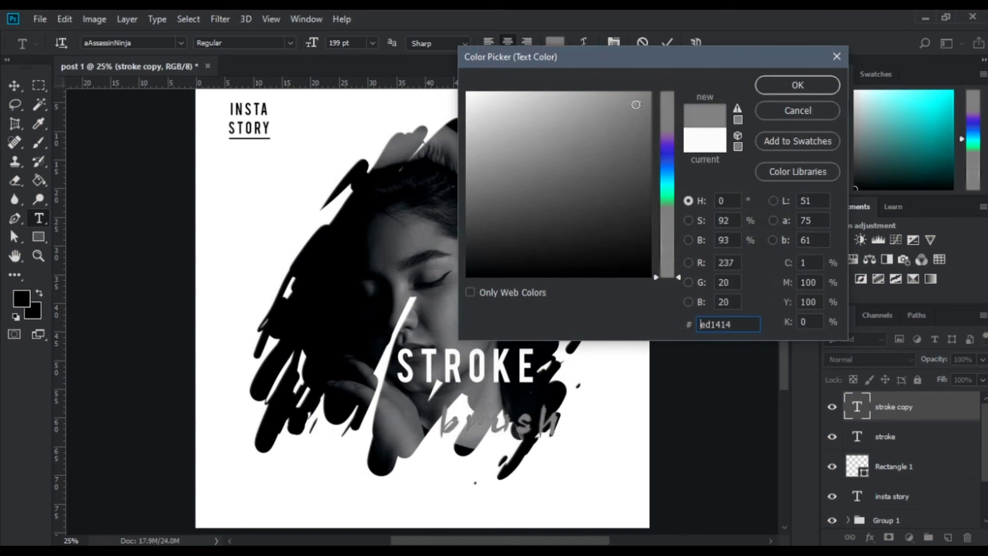
drag(638, 104, 649, 92)
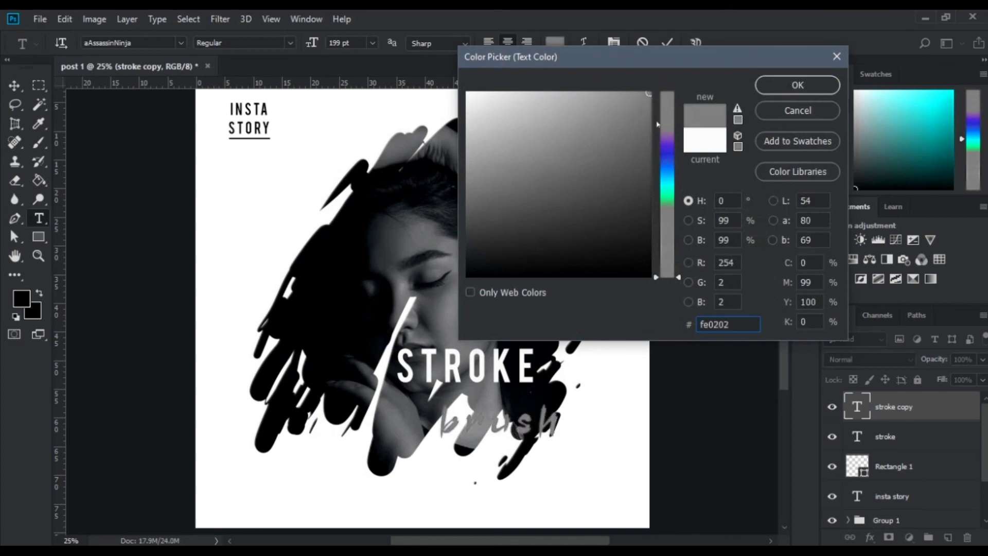
click(793, 92)
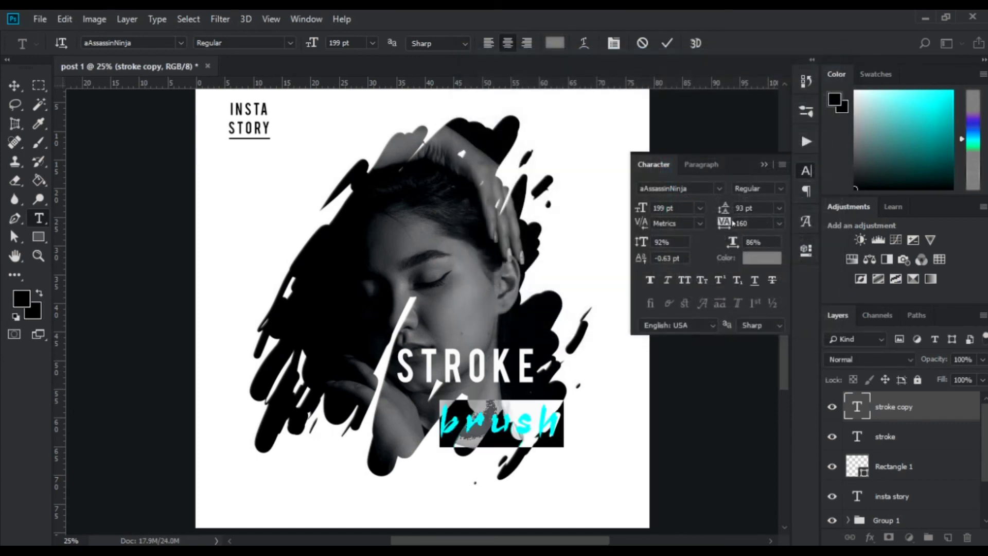
Step: Reduce the brush text to 161 pt, set its tracking to 140 and commit the edit
key(alt+Left)
key(alt+Left)
key(alt+Left)
key(alt+Left)
key(alt+Left)
key(alt+Left)
key(alt+Left)
key(alt+Left)
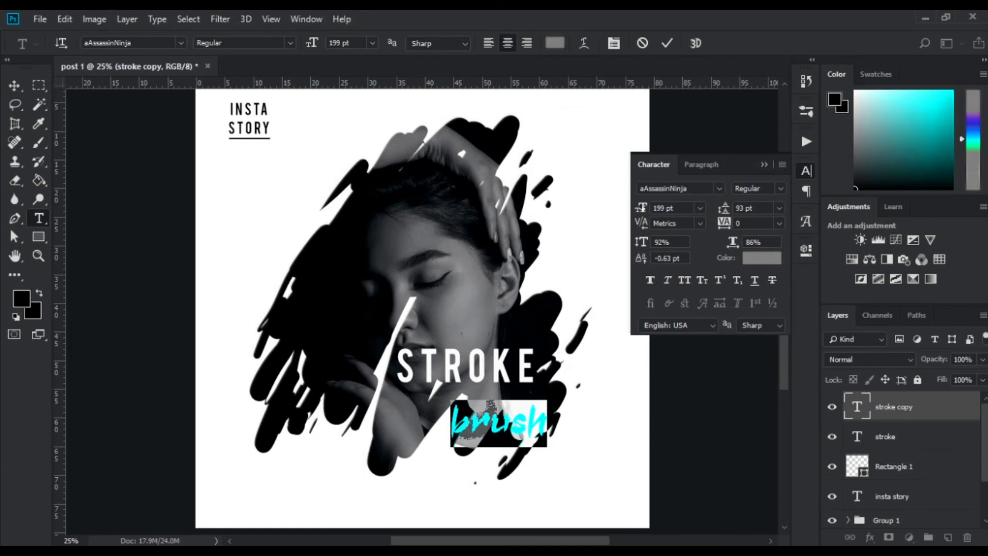
drag(641, 209, 616, 212)
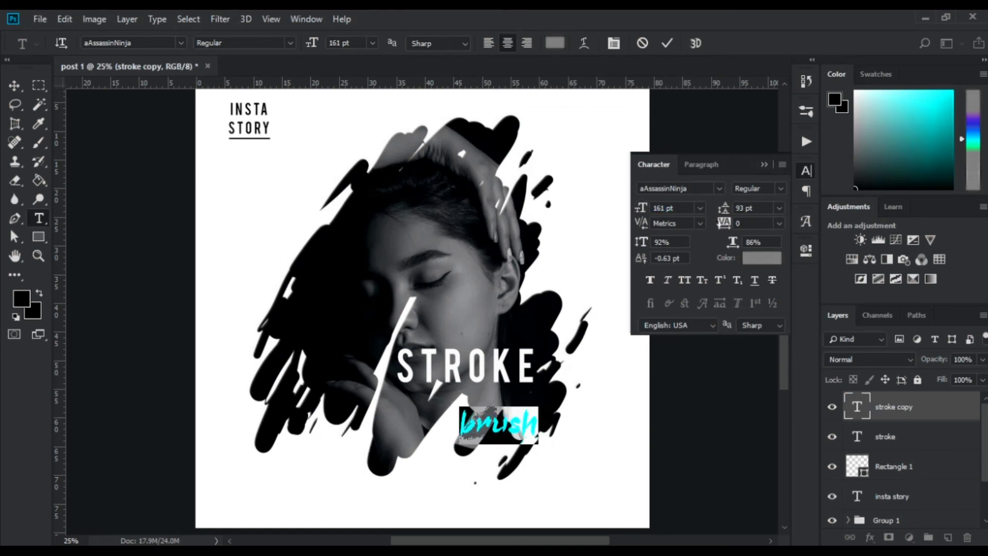
drag(722, 224, 727, 225)
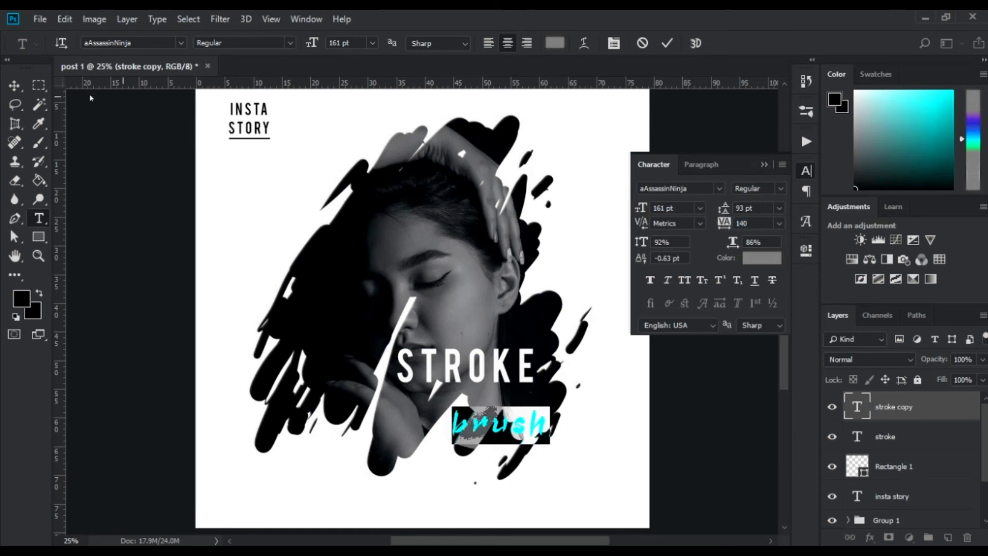
click(14, 85)
click(763, 164)
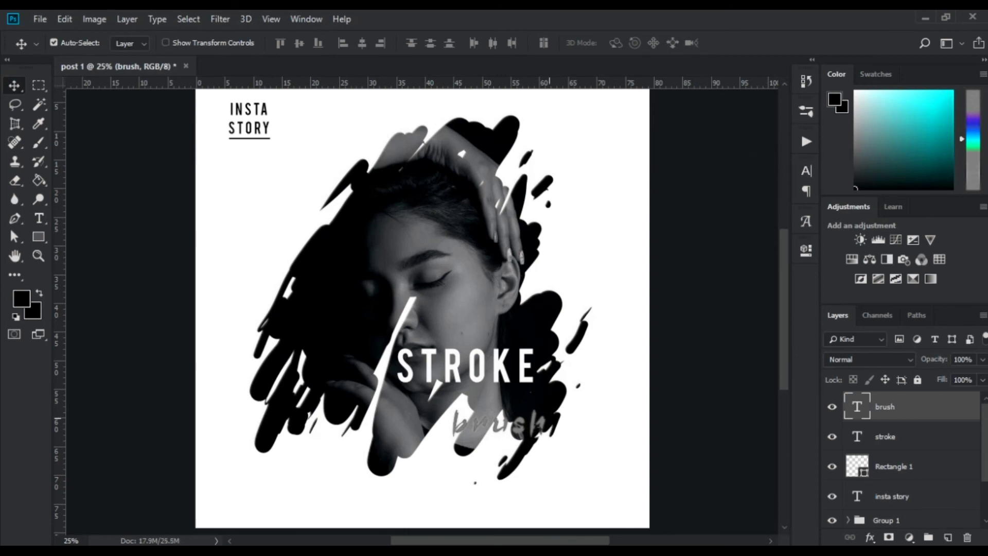
Step: Move the brush text up close beneath the end of STROKE and add an exclamation mark after the word
mouse_move(521, 430)
mouse_down()
mouse_move(515, 416)
mouse_move(542, 399)
mouse_move(514, 408)
mouse_up()
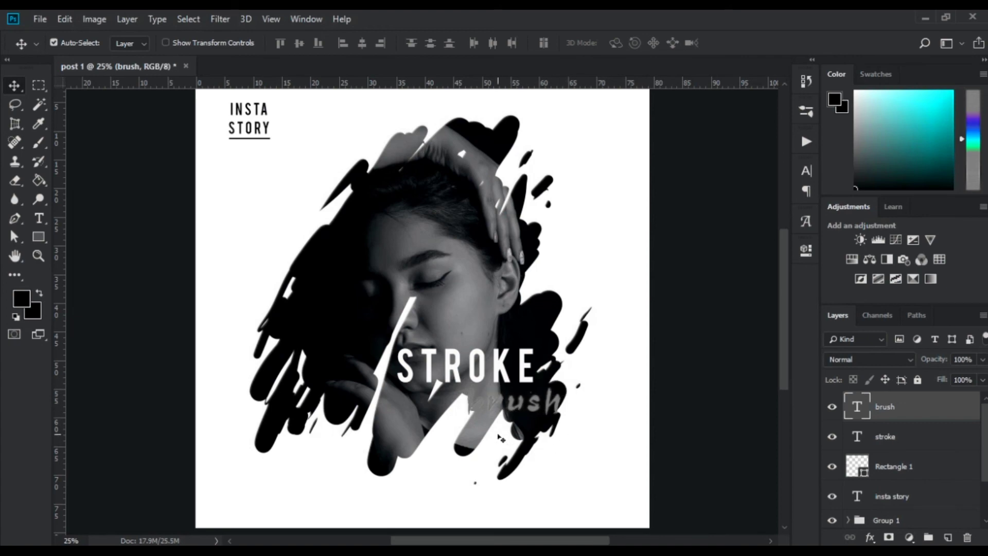
key(t)
click(555, 403)
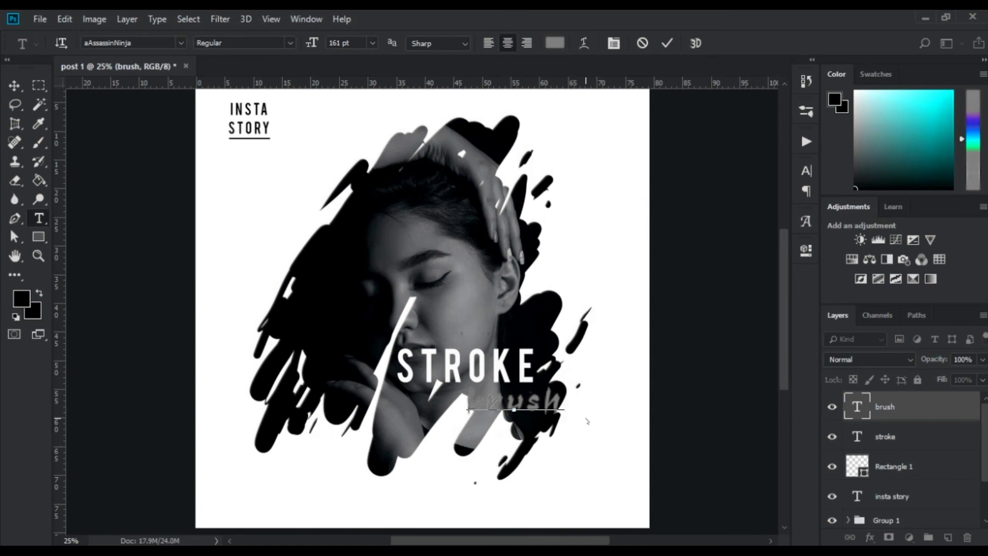
Step: Select the whole brush! text and change its font to Hanah Montana
key(ctrl+a)
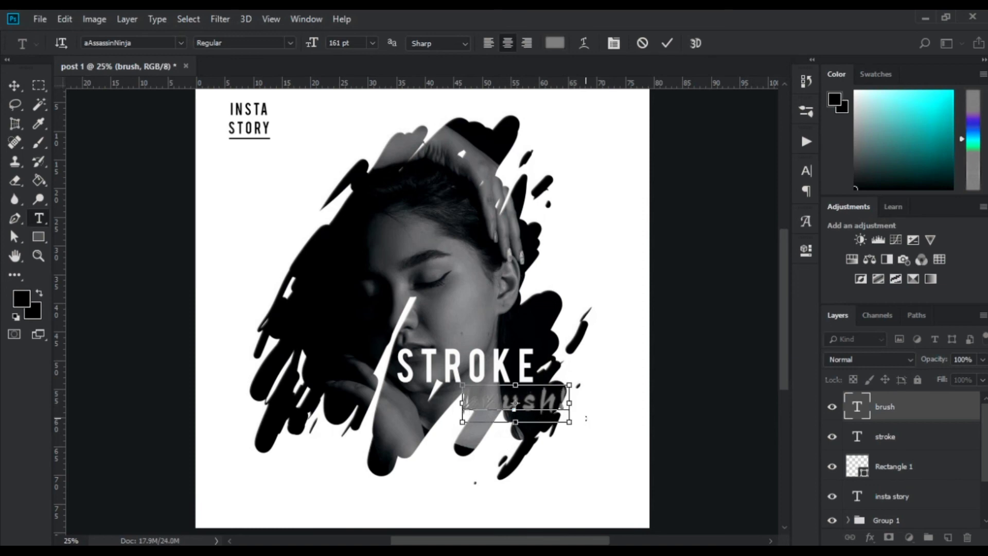
click(806, 171)
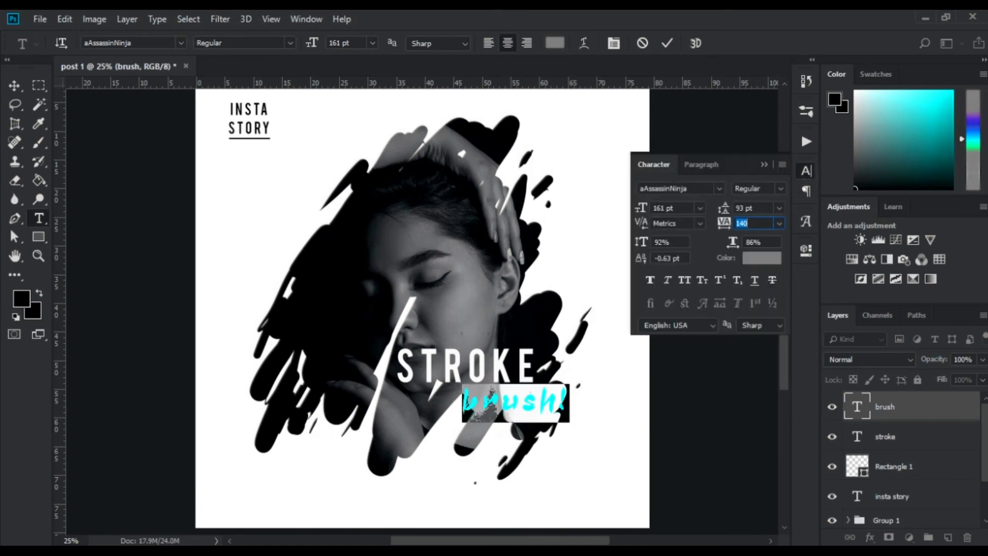
click(719, 189)
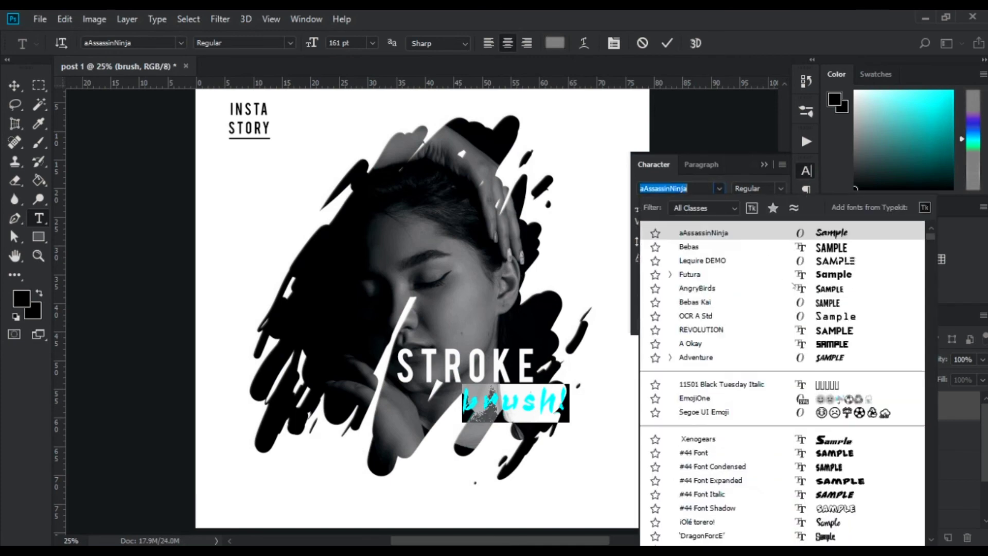
scroll(853, 356, down, 9)
scroll(853, 359, down, 5)
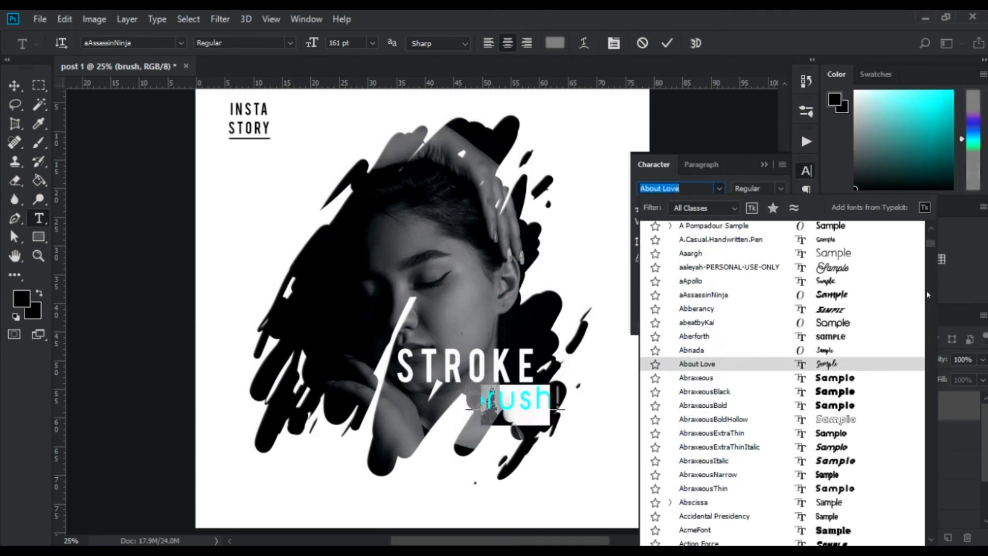
drag(932, 247, 932, 348)
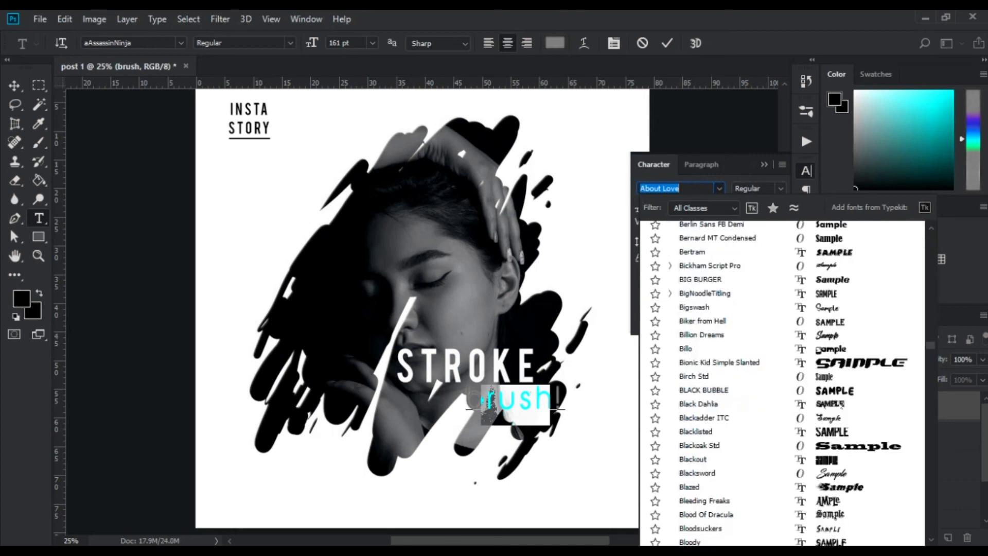
scroll(842, 406, down, 15)
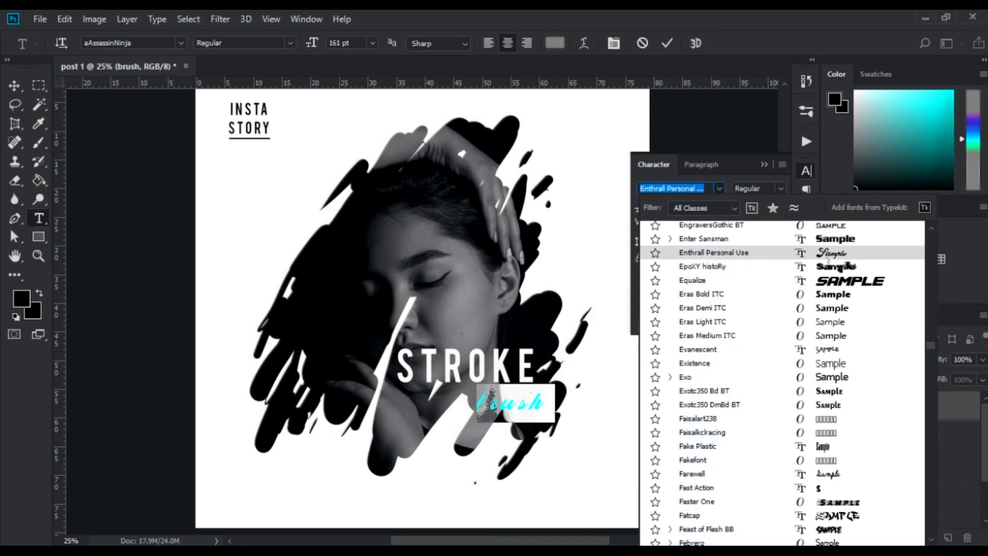
scroll(831, 463, down, 3)
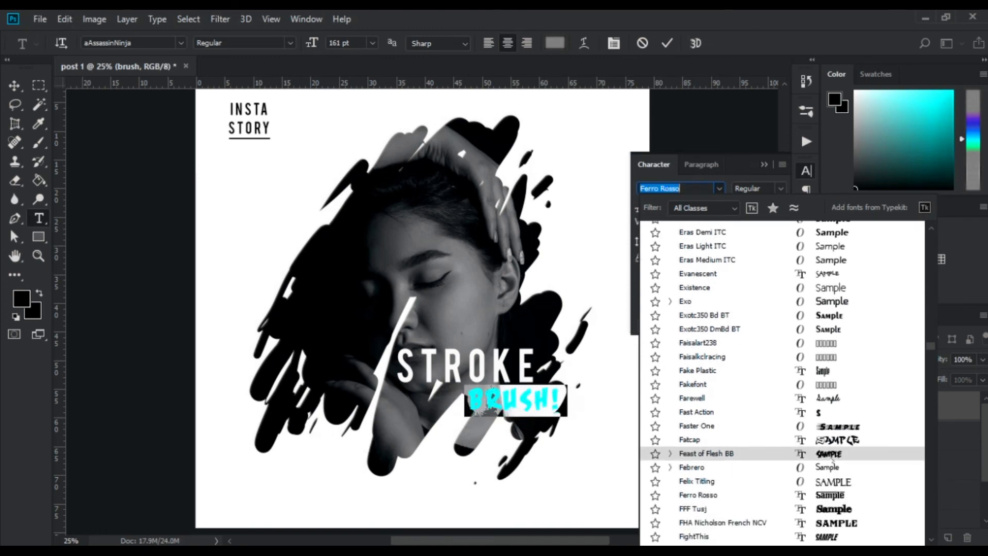
scroll(832, 463, down, 3)
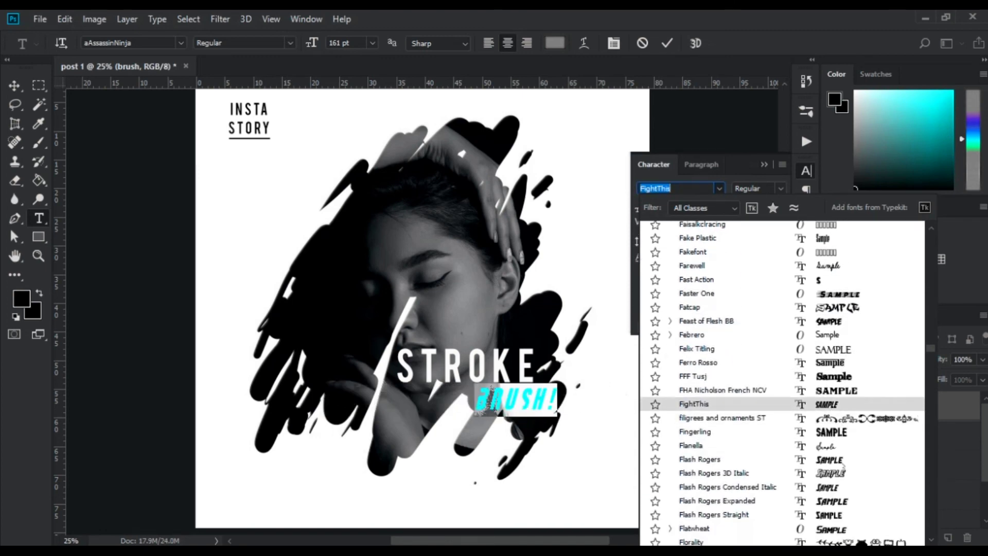
scroll(843, 463, down, 2)
scroll(860, 407, down, 3)
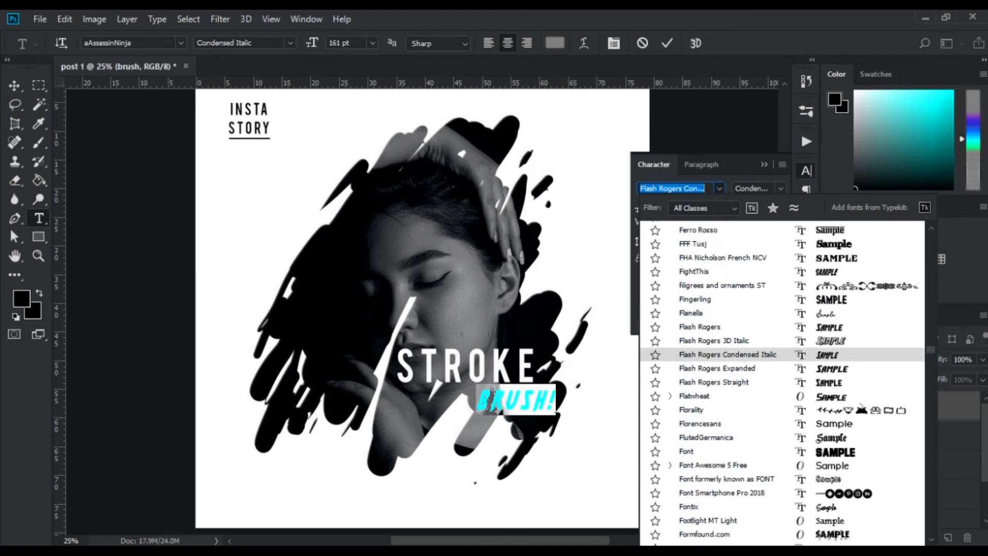
scroll(861, 406, down, 2)
scroll(846, 453, down, 2)
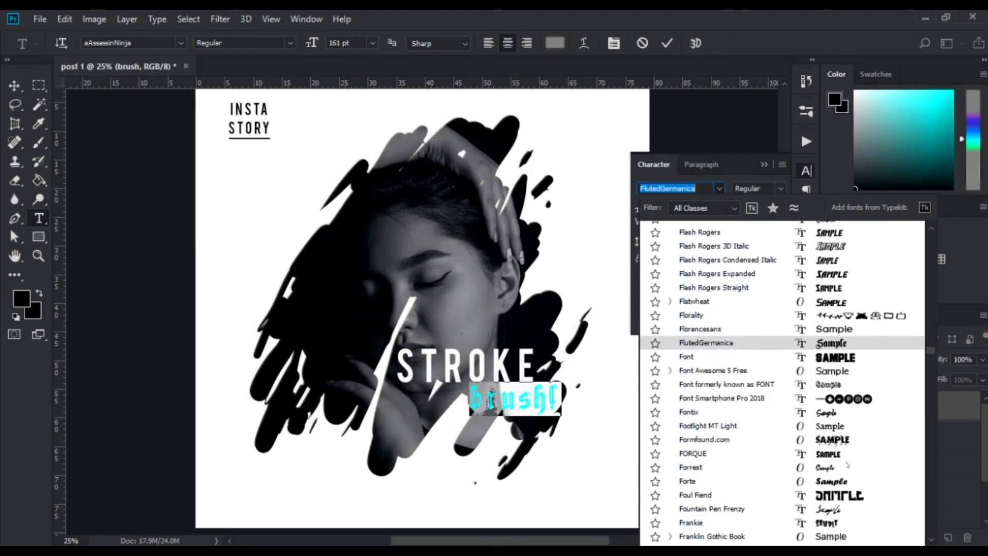
scroll(846, 464, down, 4)
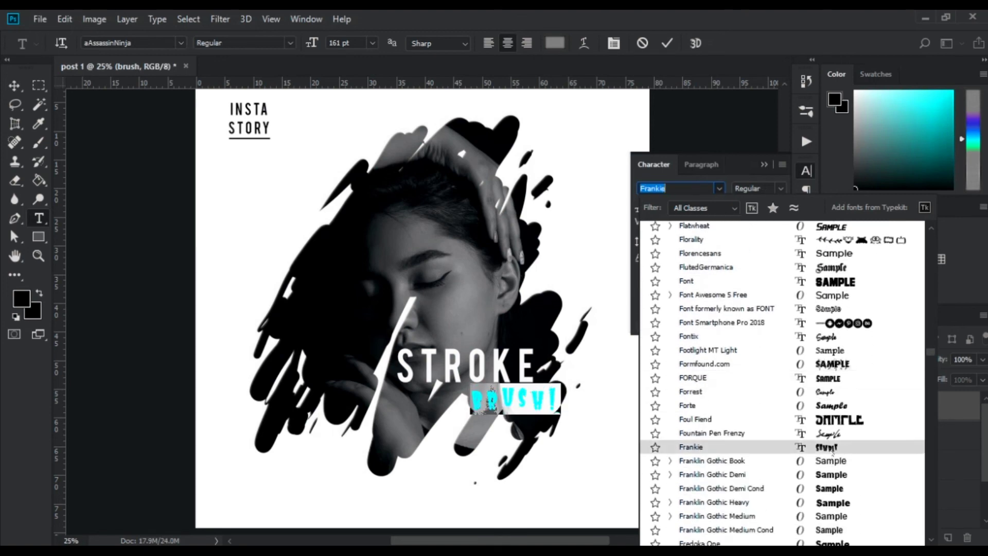
scroll(832, 451, down, 2)
scroll(875, 470, down, 4)
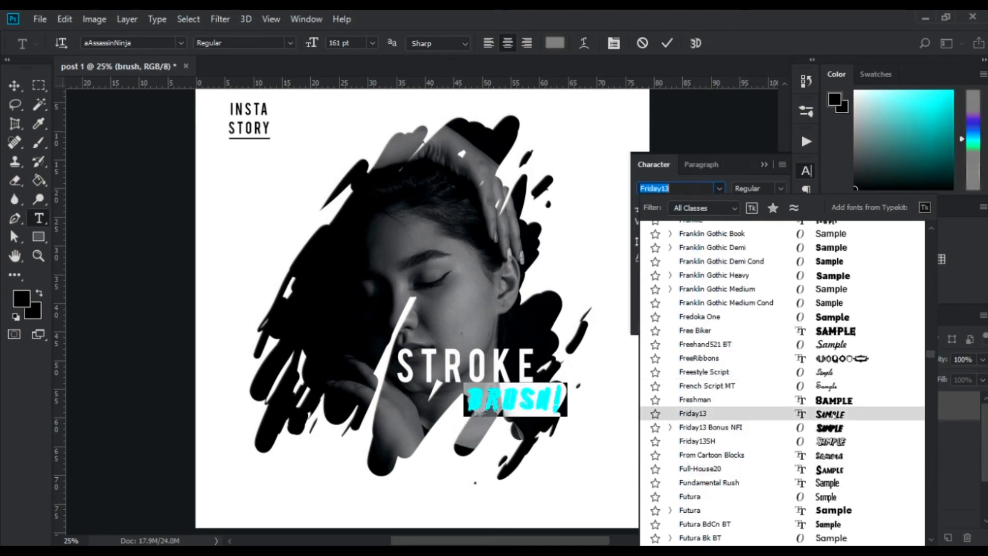
scroll(834, 421, down, 2)
key(Up)
key(Up)
key(Up)
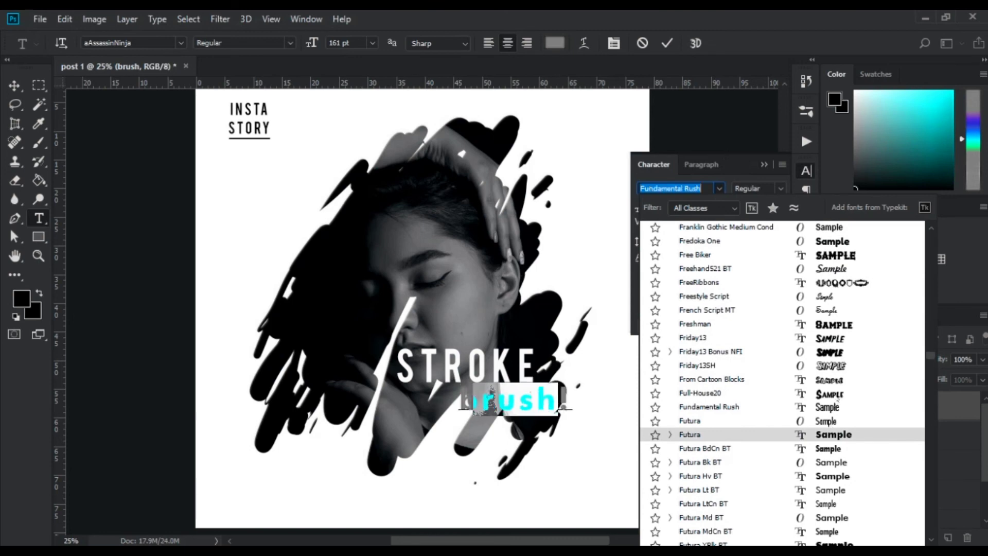
scroll(834, 427, down, 3)
scroll(834, 427, down, 3)
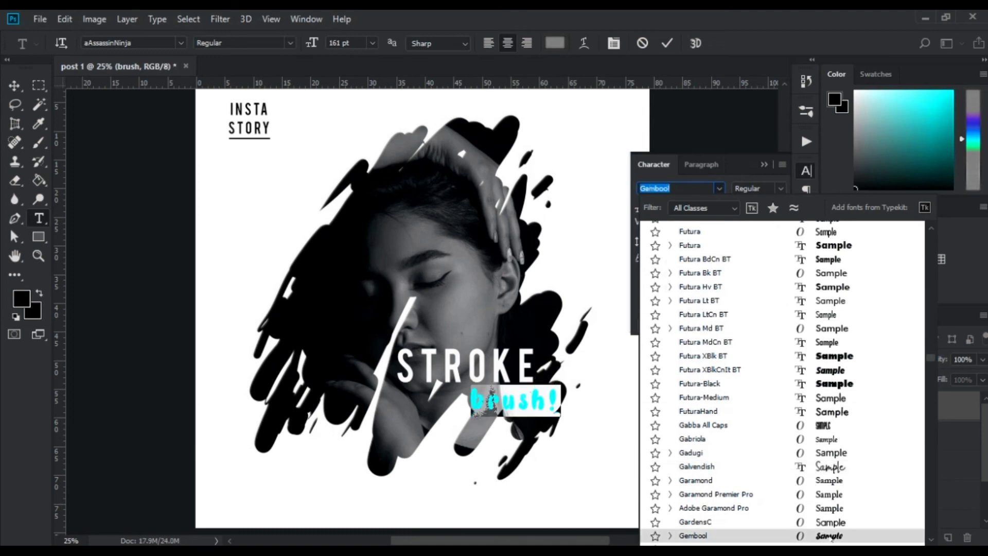
scroll(832, 538, down, 6)
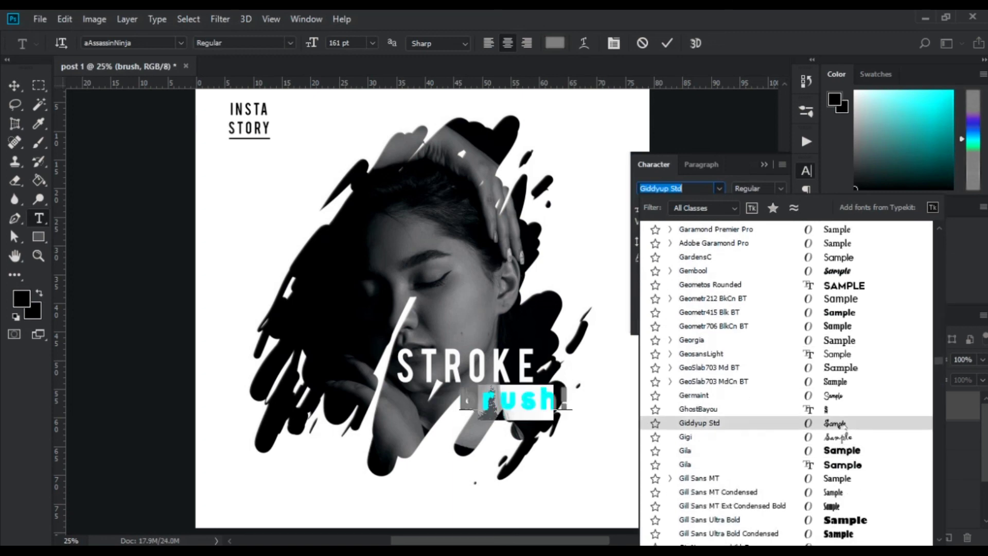
scroll(842, 476, down, 3)
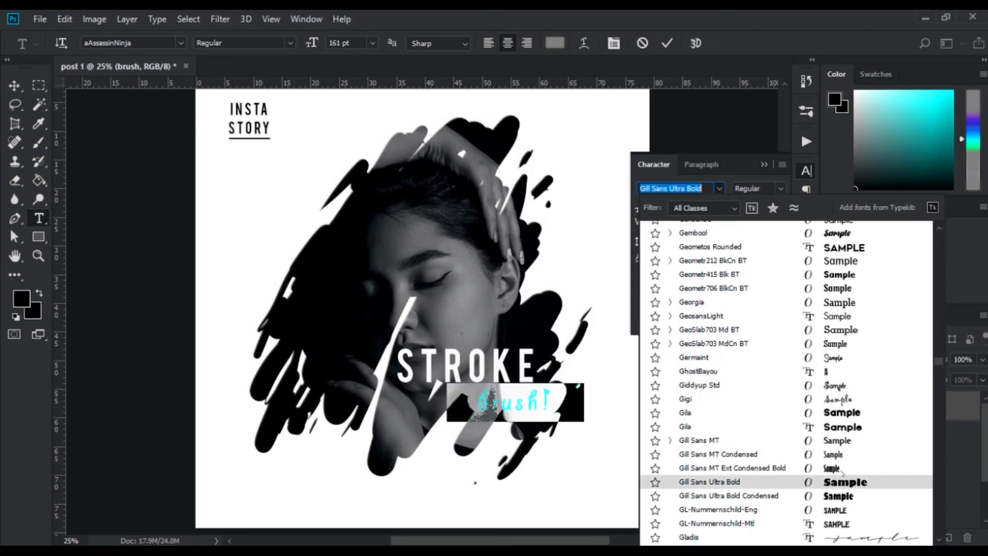
scroll(839, 493, down, 1)
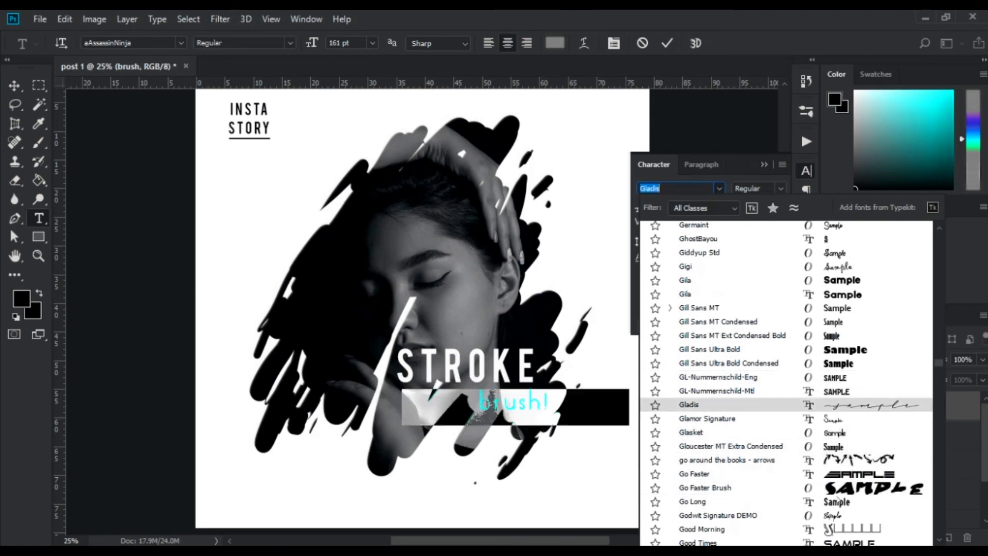
scroll(858, 496, down, 3)
scroll(858, 497, down, 1)
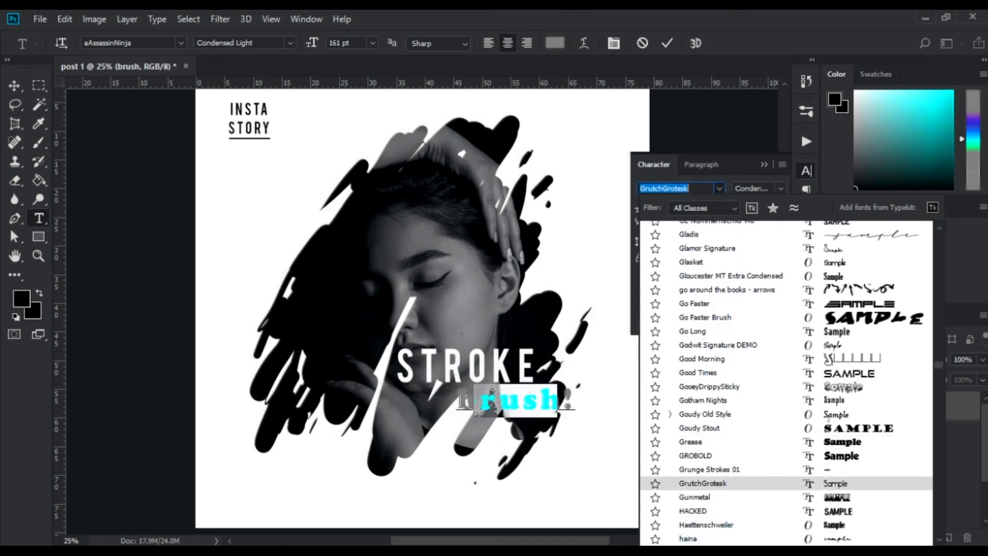
scroll(858, 494, down, 3)
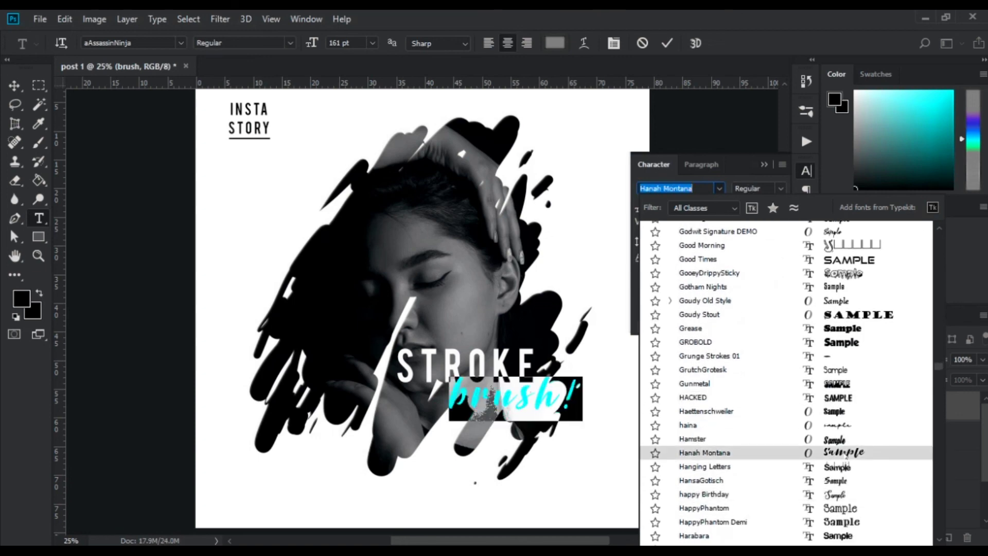
click(847, 453)
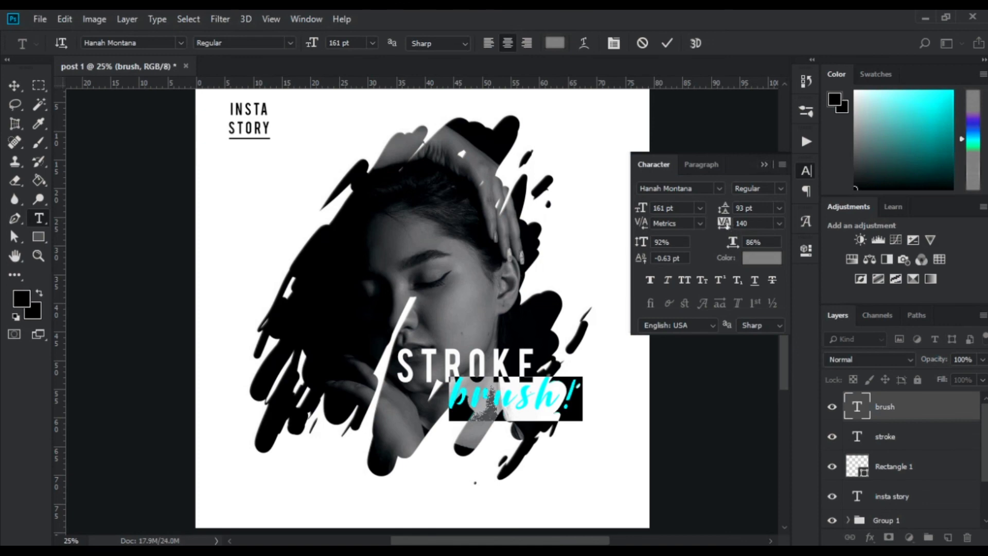
Step: Set the brush! text's tracking to 0, reduce its size to 157 pt and commit the edit
drag(727, 224, 721, 226)
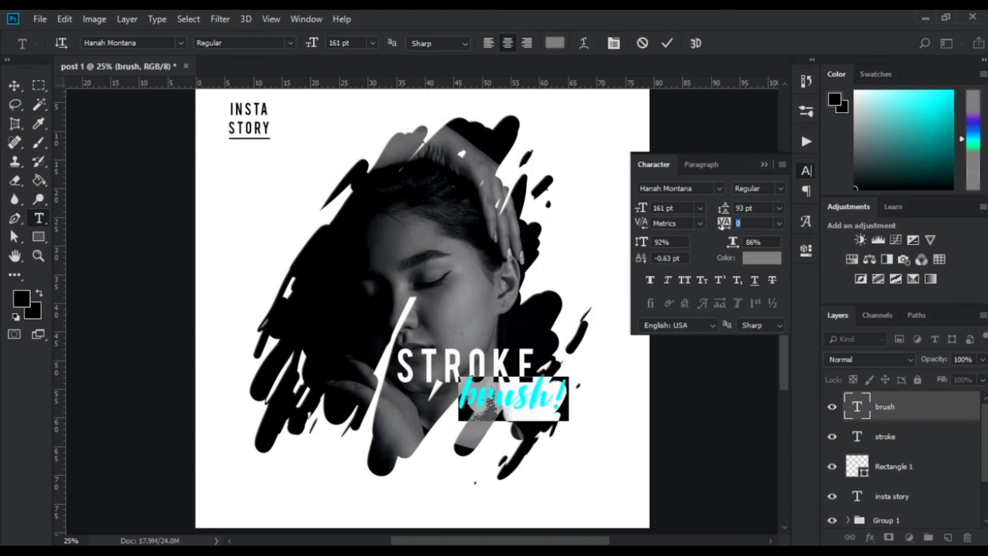
key(Return)
drag(642, 209, 641, 209)
click(763, 166)
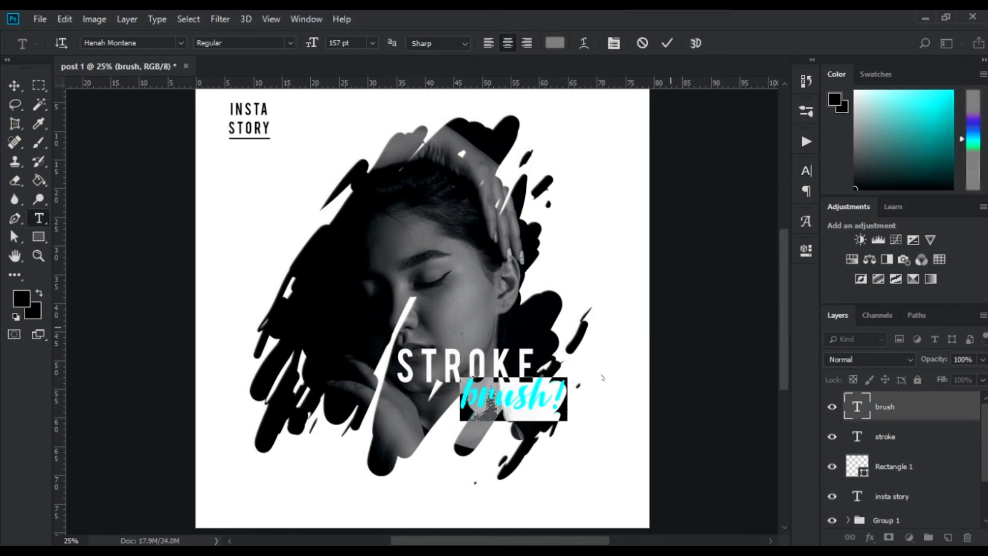
click(667, 43)
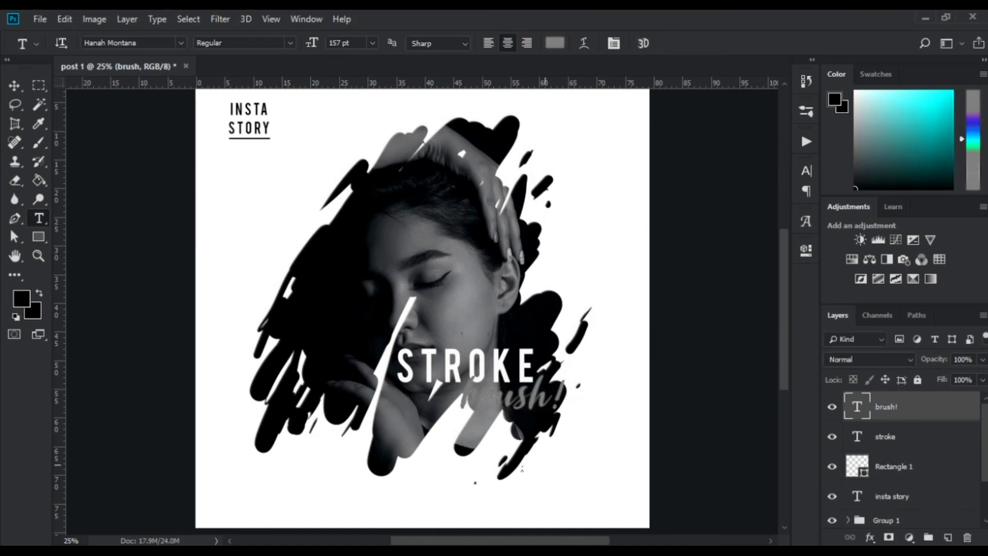
Step: Skew the brush! text horizontally by about -10.1° so it slants to the right, and apply the transform
key(v)
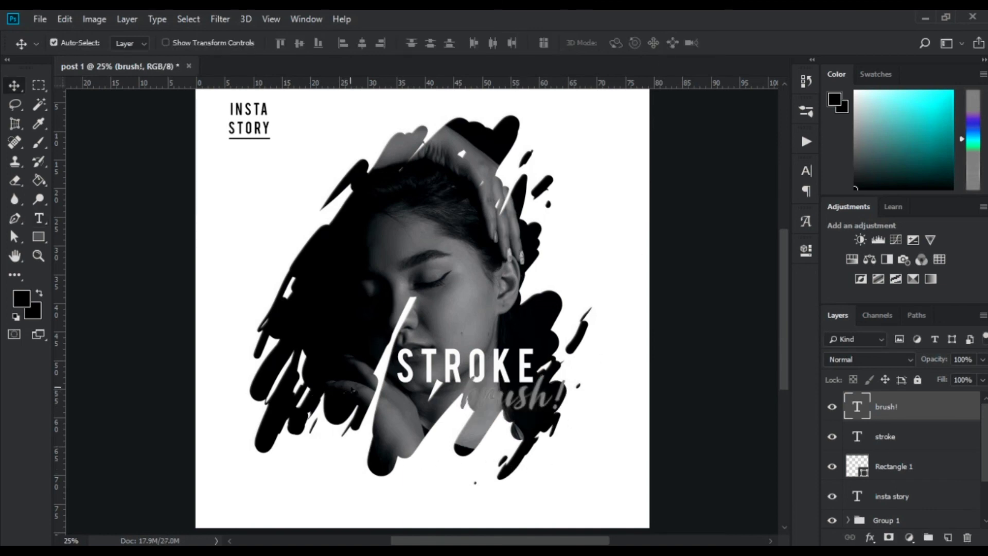
key(ctrl+t)
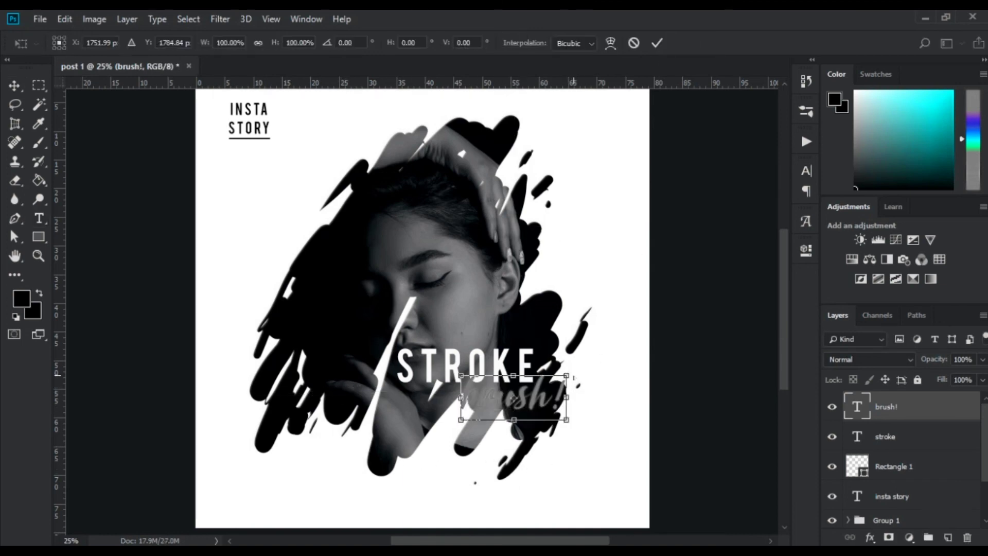
drag(566, 376, 574, 376)
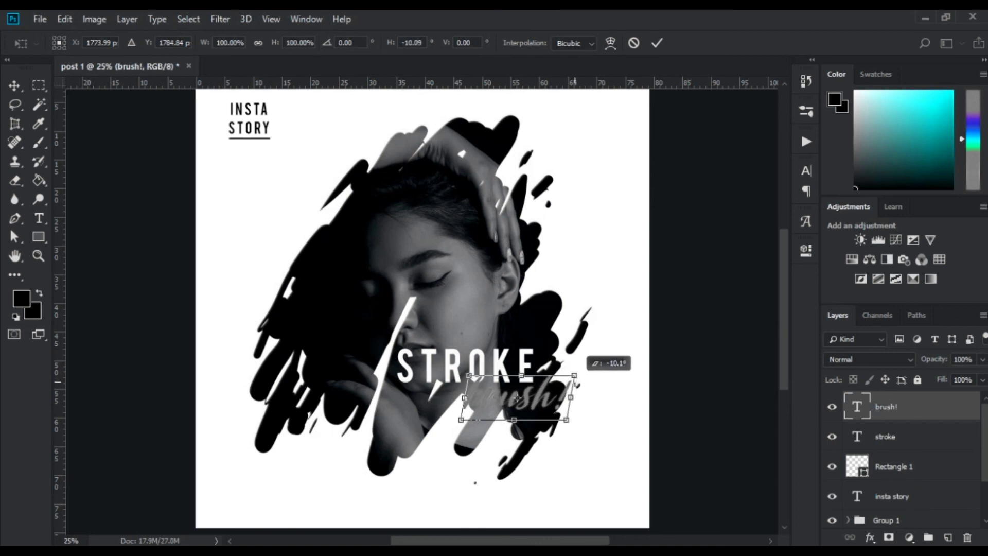
click(657, 43)
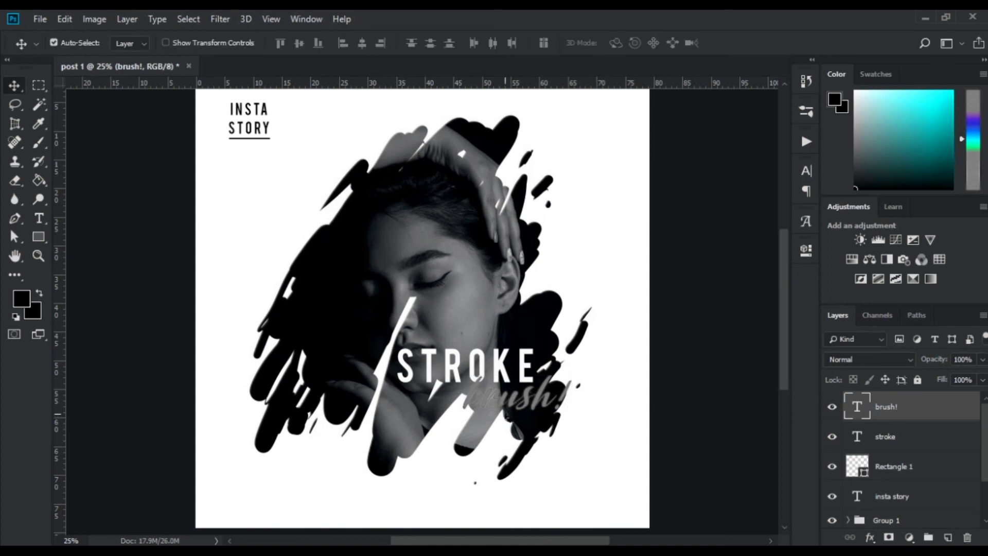
Step: Reduce the whole skewed brush! text to 154.47 pt and commit the edit
key(t)
click(518, 399)
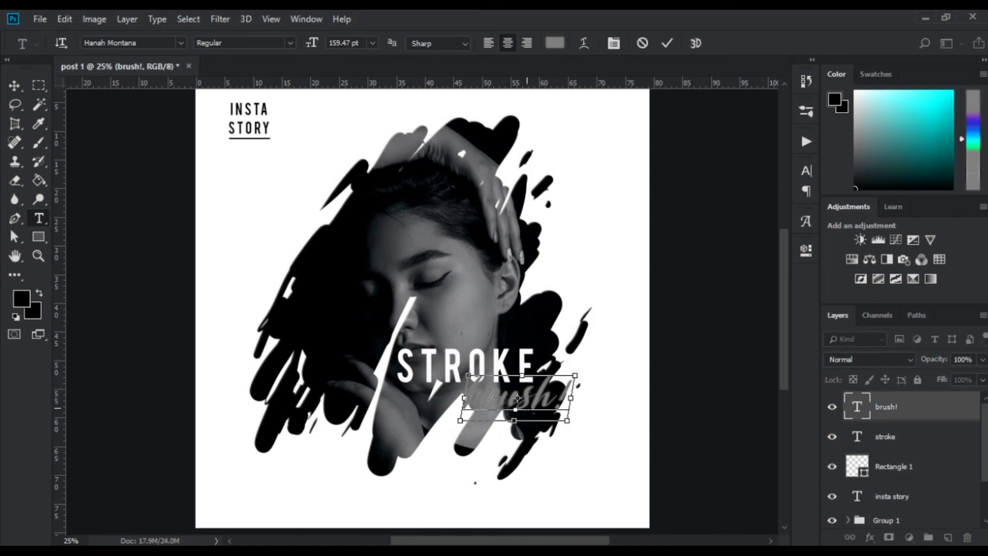
key(ctrl+a)
click(804, 170)
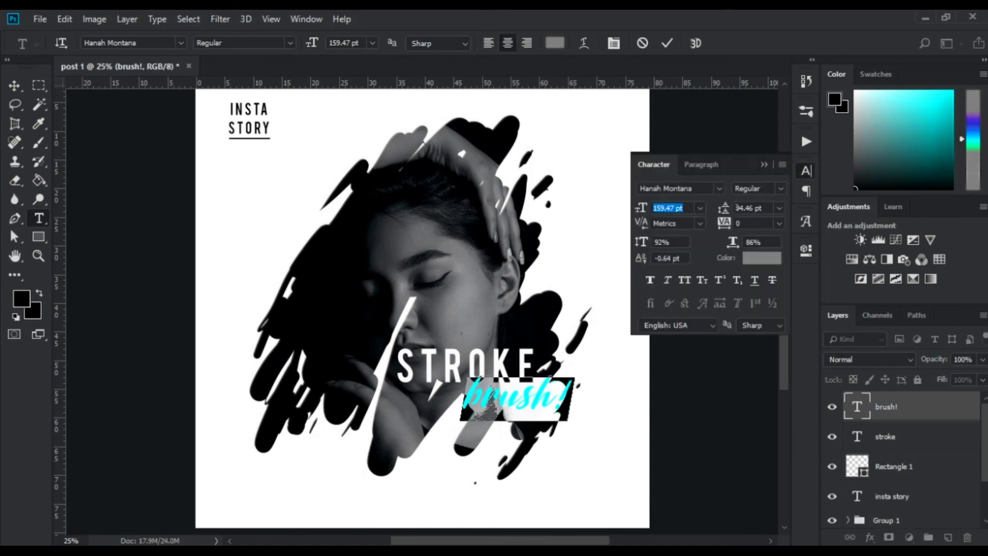
drag(643, 208, 639, 209)
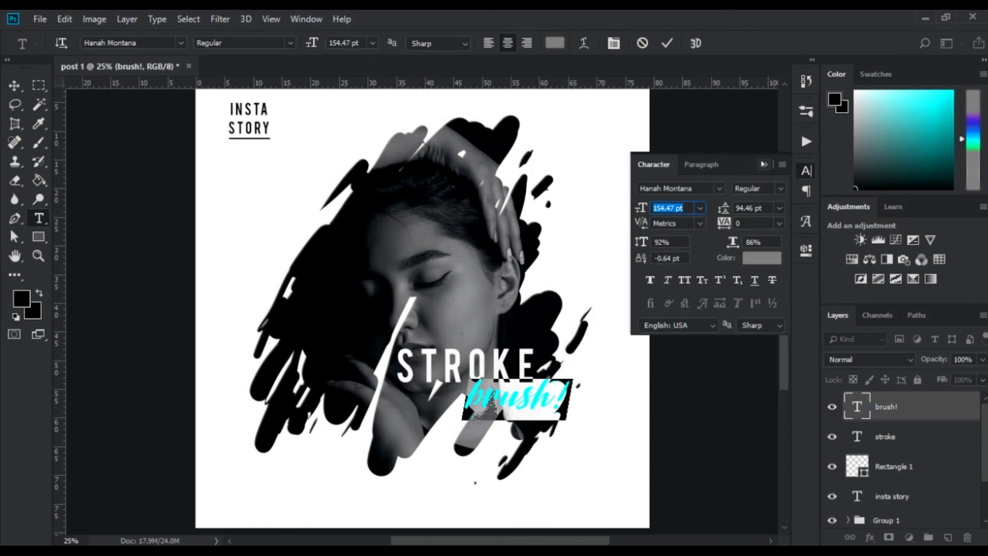
click(667, 43)
click(764, 164)
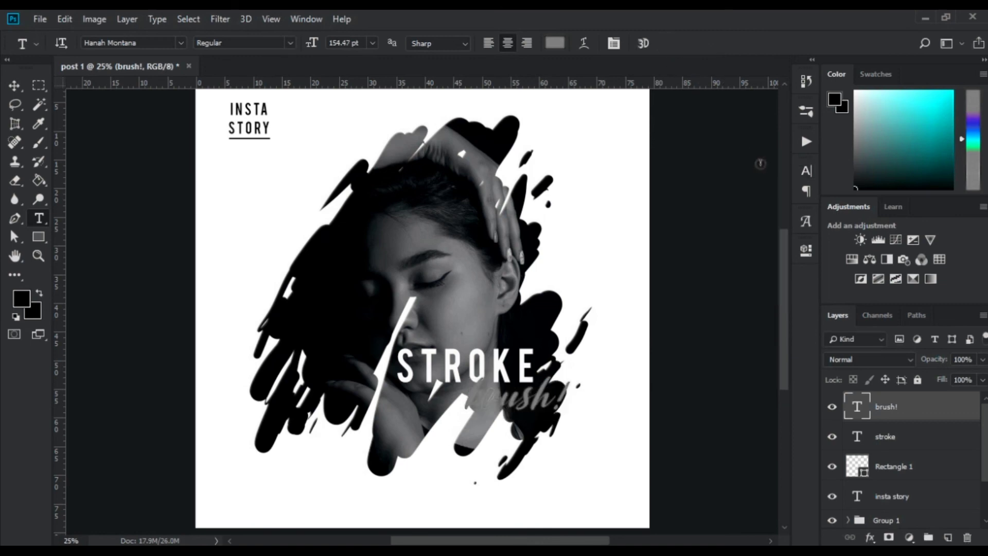
Step: Review the whole composition, from the INSTA STORY heading down to the empty area beneath the brush shape
scroll(789, 176, up, 2)
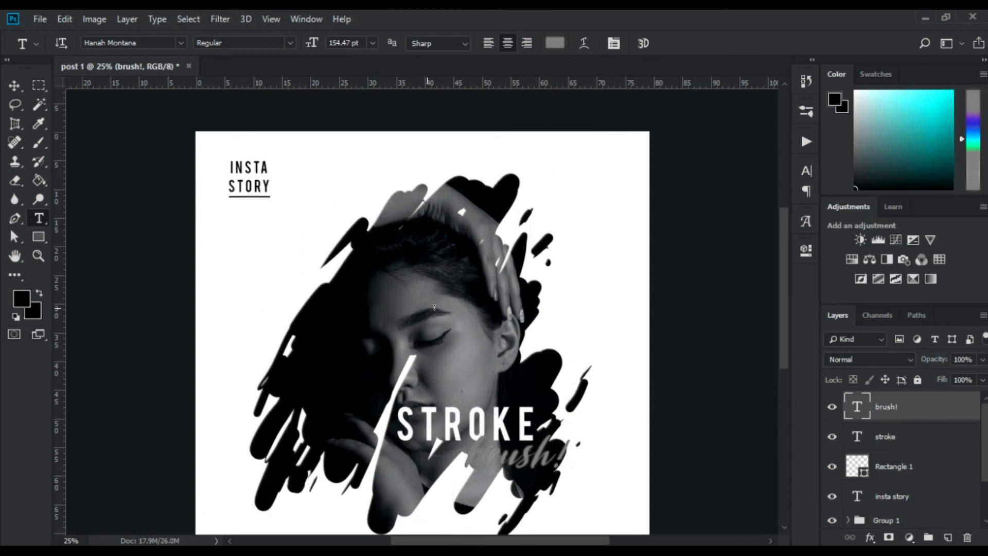
key(v)
scroll(250, 323, down, 3)
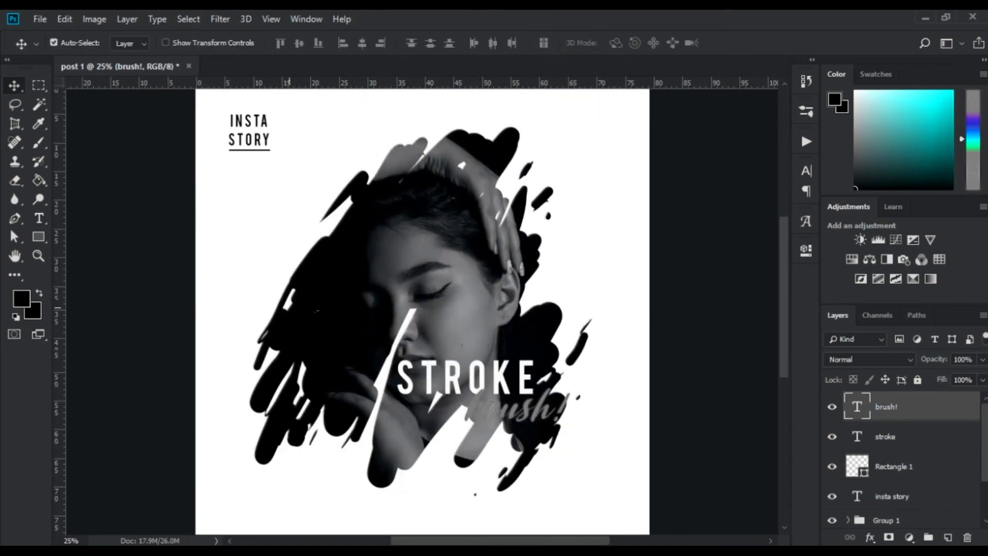
scroll(371, 308, down, 3)
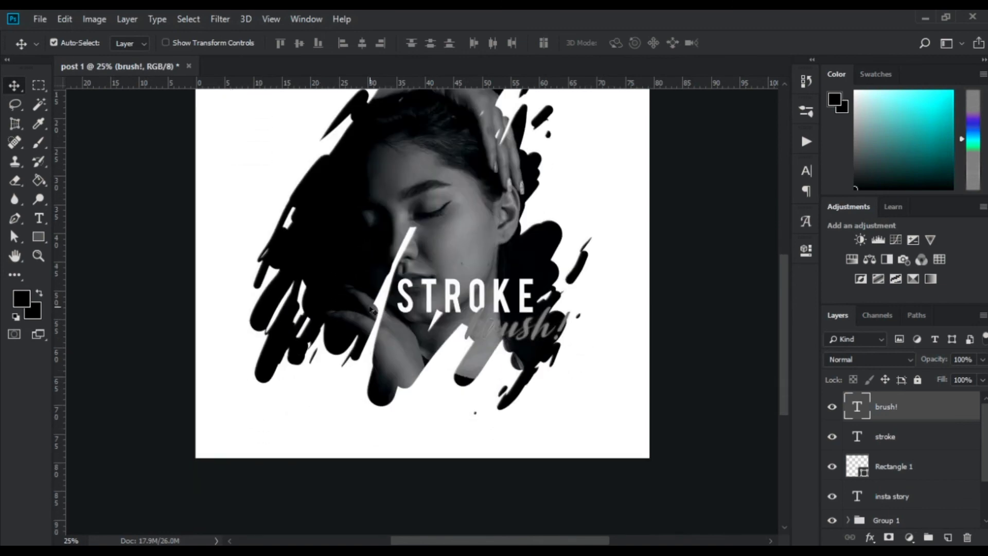
scroll(466, 318, up, 2)
scroll(466, 317, down, 2)
scroll(466, 317, up, 2)
scroll(466, 318, up, 2)
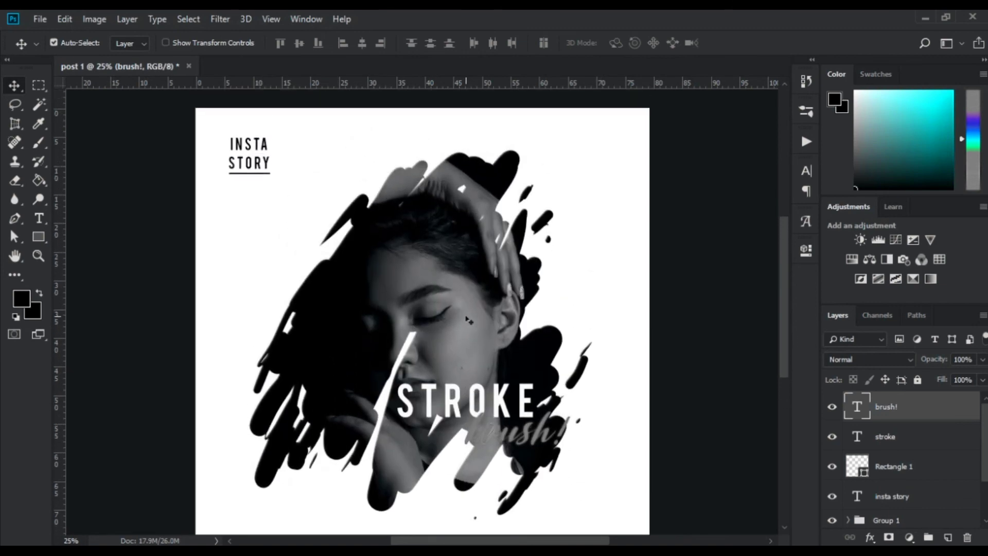
Step: Inspect the finished post from top to bottom, select the Background layer, and fit the whole canvas on screen
scroll(466, 317, down, 2)
scroll(466, 319, up, 1)
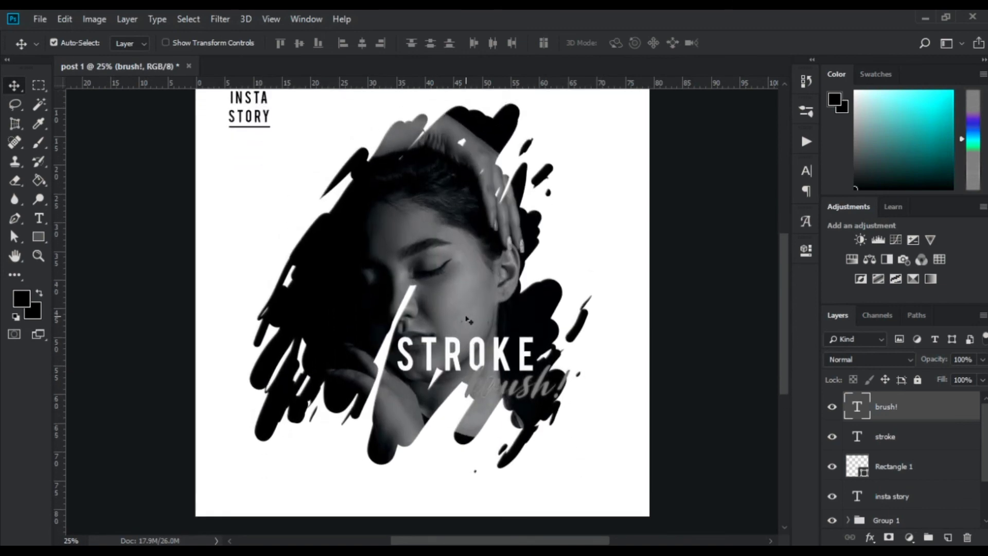
scroll(466, 318, down, 2)
scroll(466, 319, up, 4)
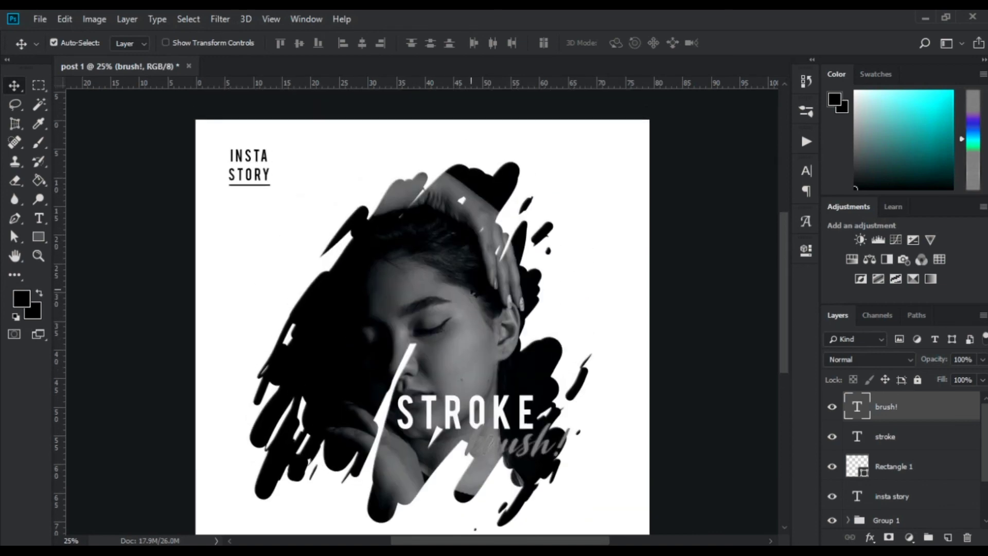
scroll(466, 319, down, 1)
scroll(983, 499, down, 2)
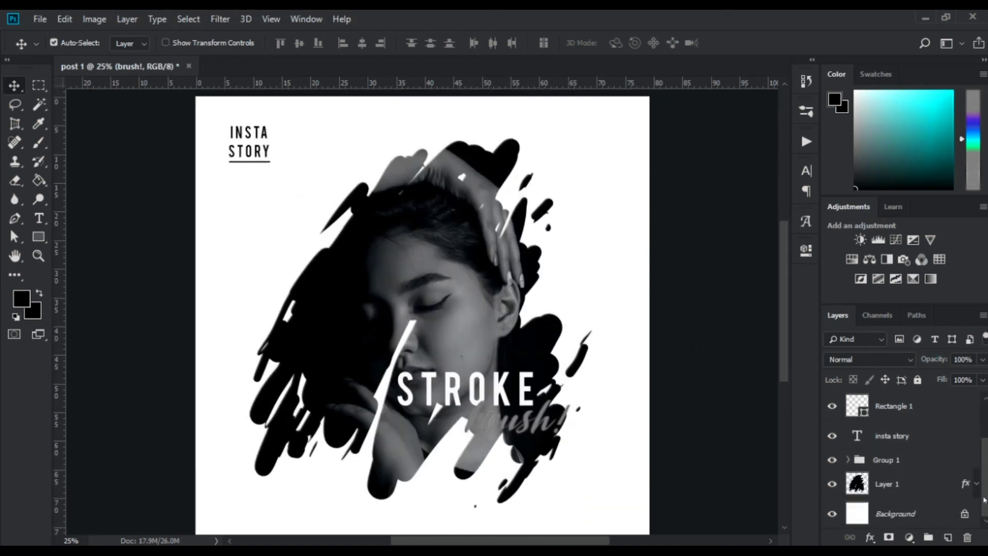
click(857, 518)
scroll(857, 518, up, 2)
scroll(404, 221, down, 4)
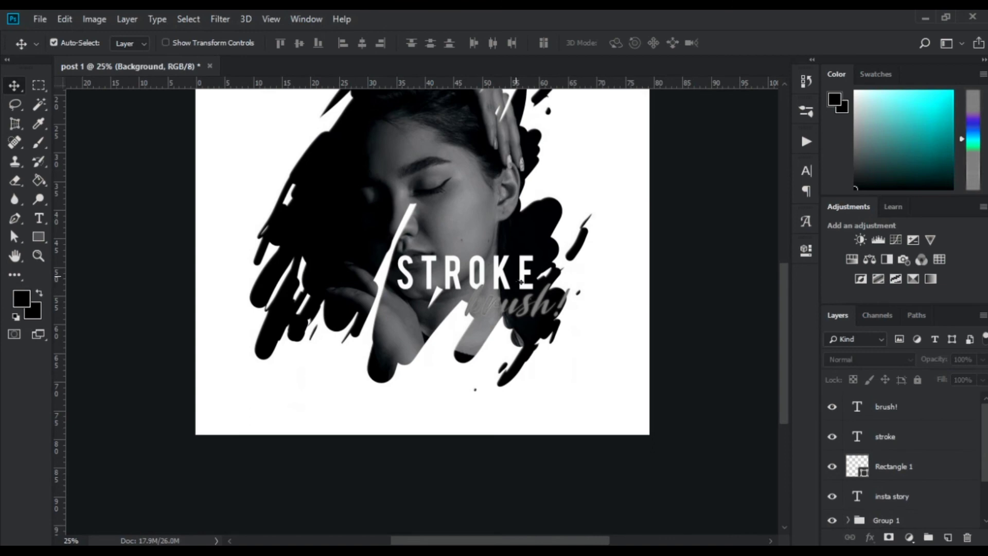
key(ctrl+0)
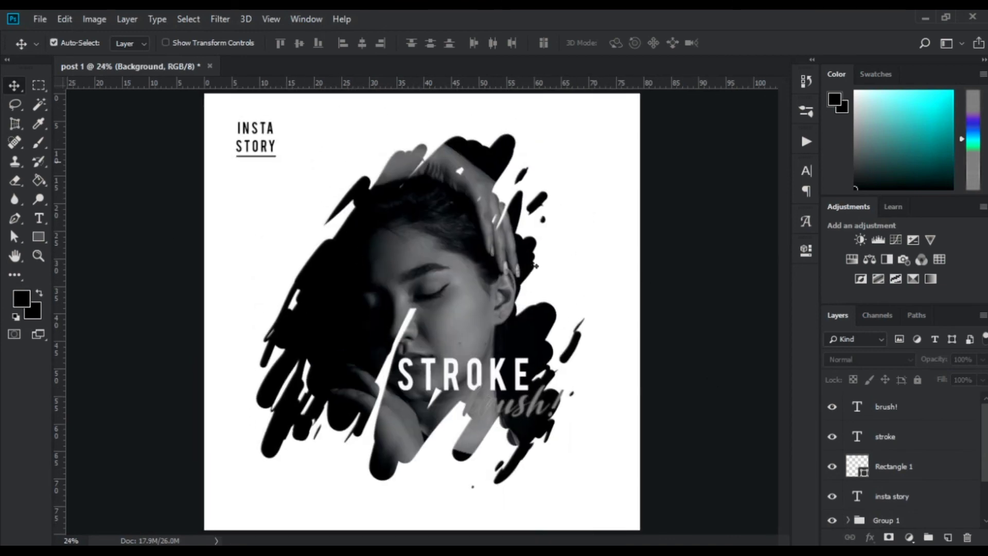
Step: Save a JPEG copy of the post as post 1 on Local Disk (D:) at quality 12 Maximum with the Baseline ("Standard") format
click(41, 19)
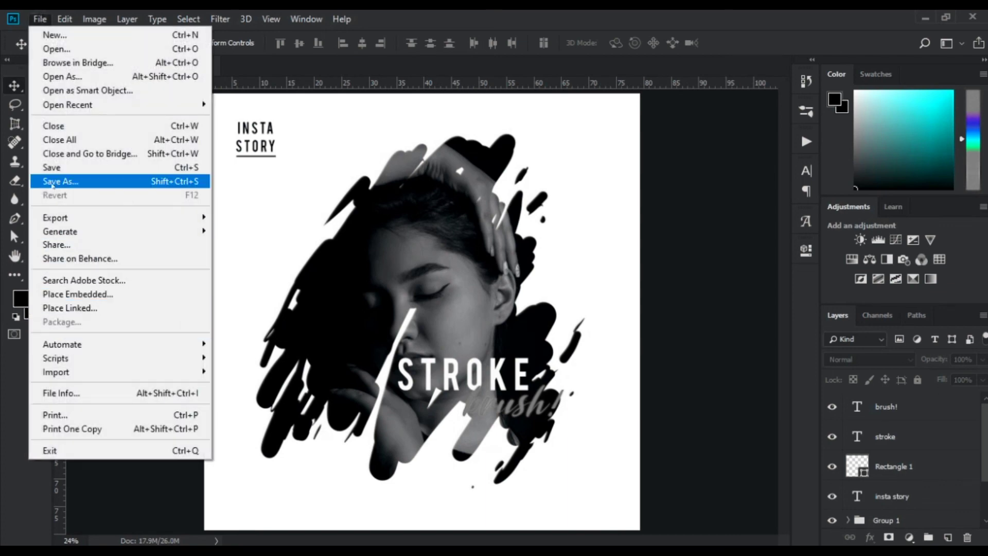
click(197, 182)
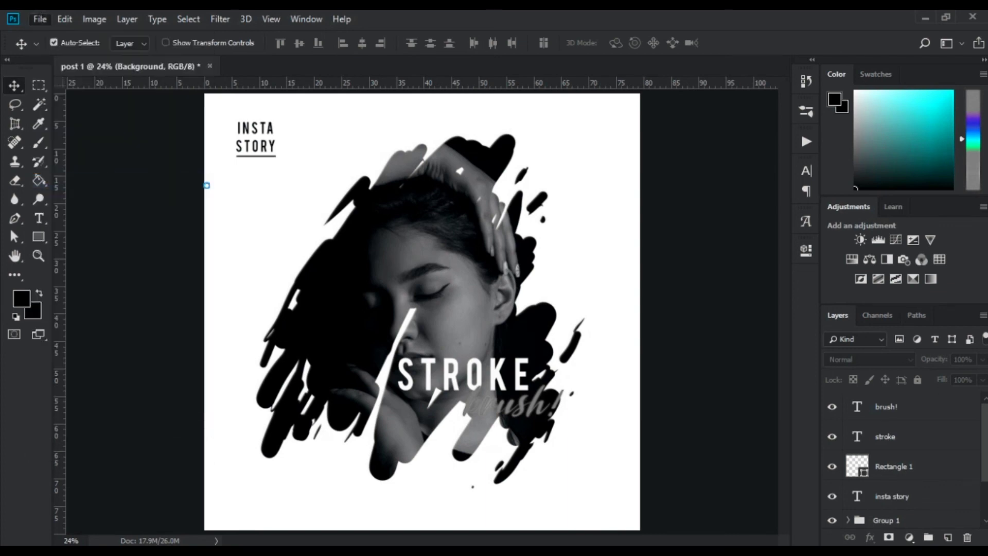
click(87, 310)
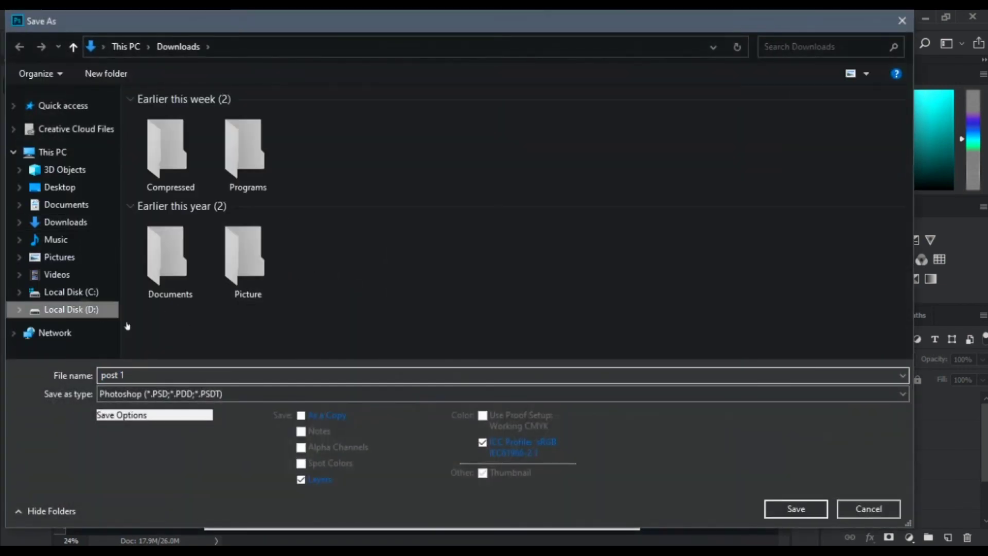
click(236, 395)
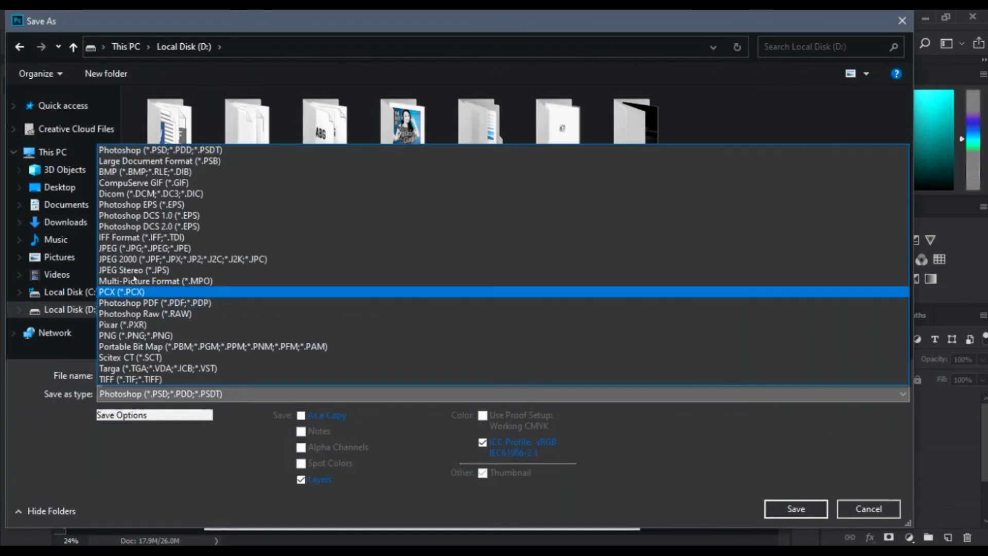
click(133, 249)
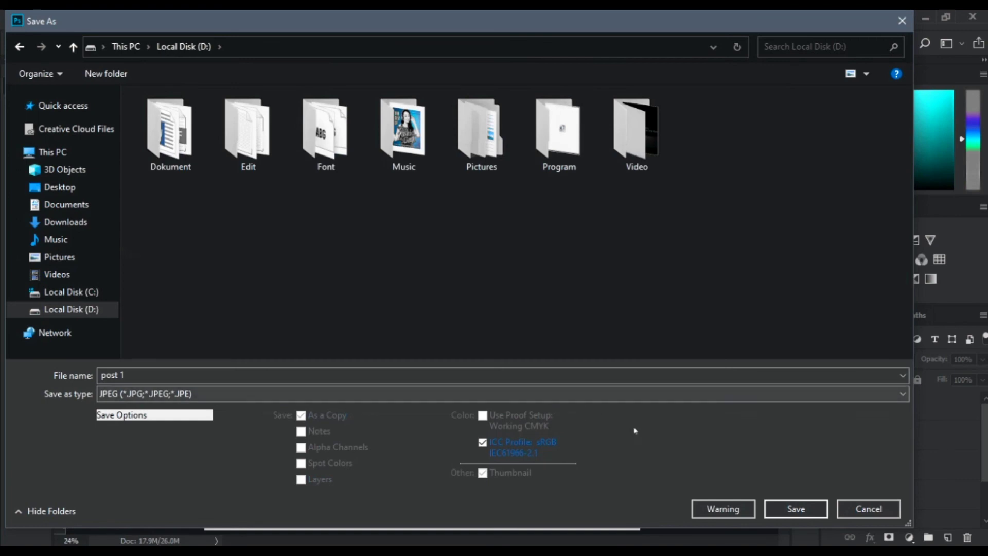
click(775, 509)
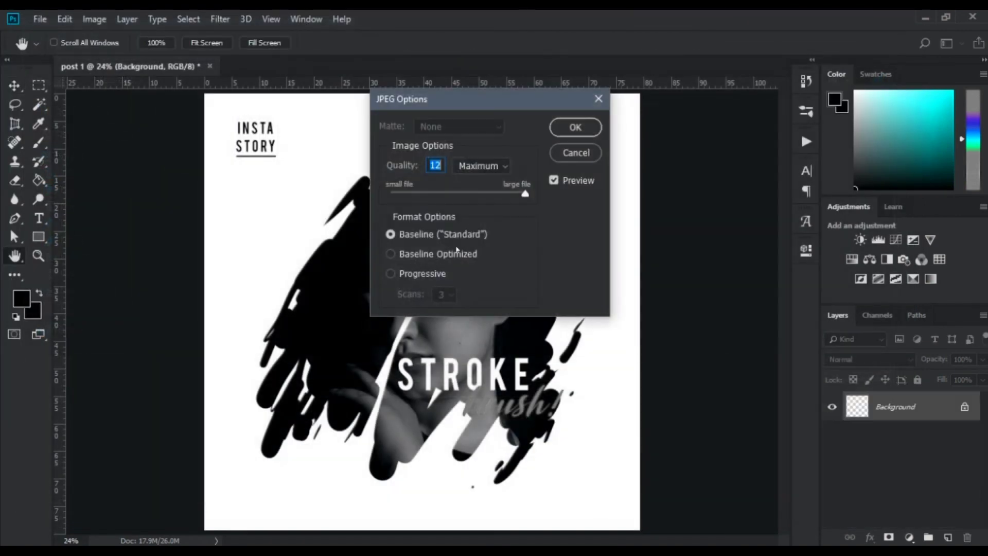
click(575, 128)
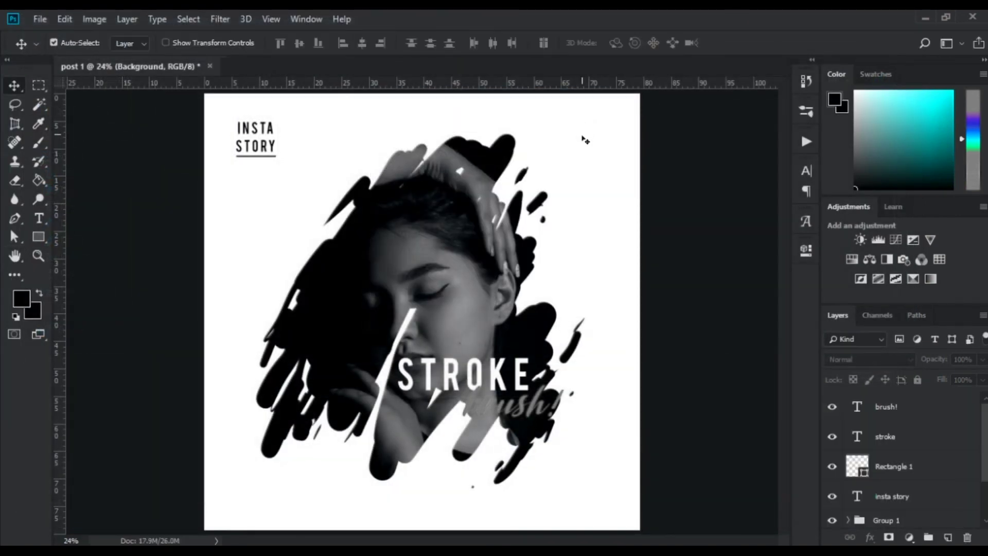